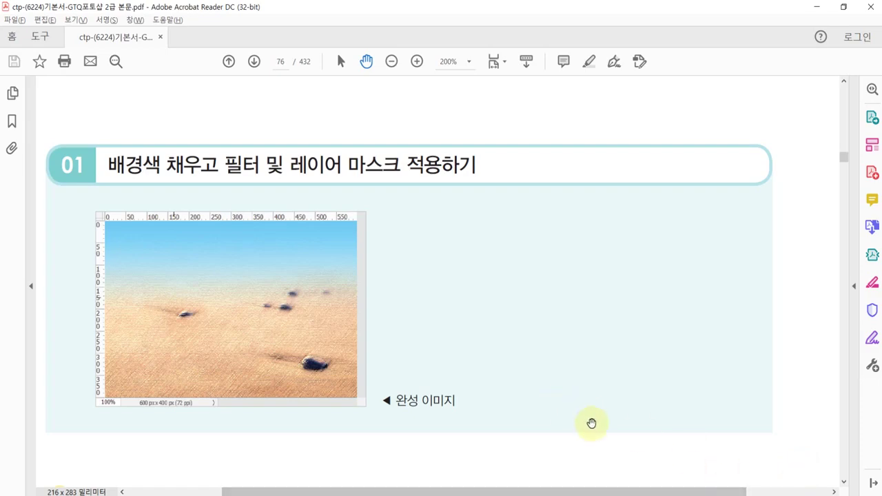
- Switch to Photoshop and start a new document with a width of 600 pixels and a height of 400 pixels
key("alt+Tab")
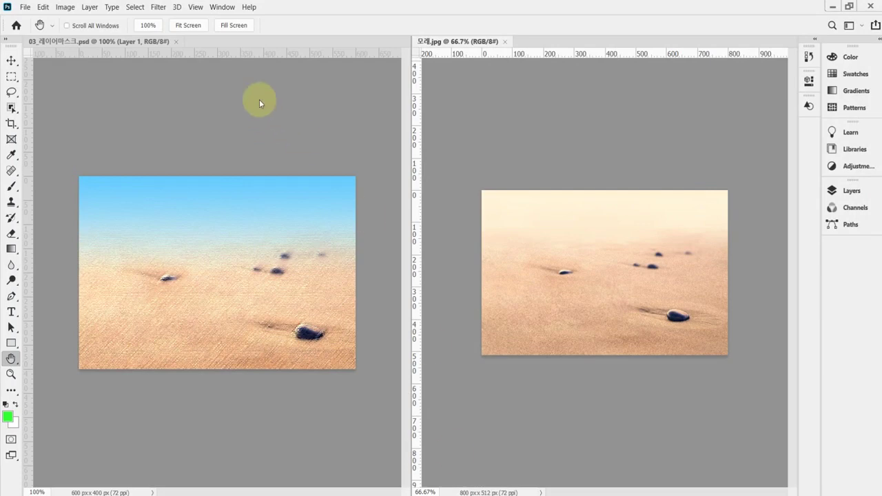
left_click(250, 105)
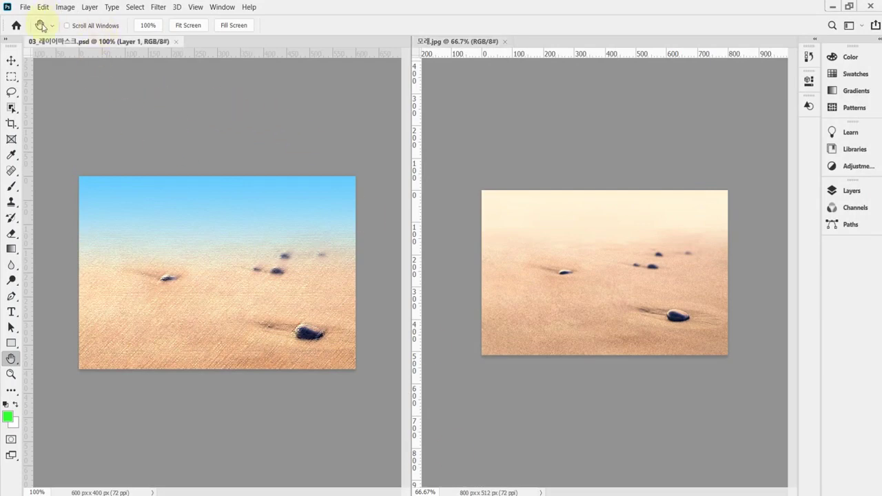
left_click(27, 7)
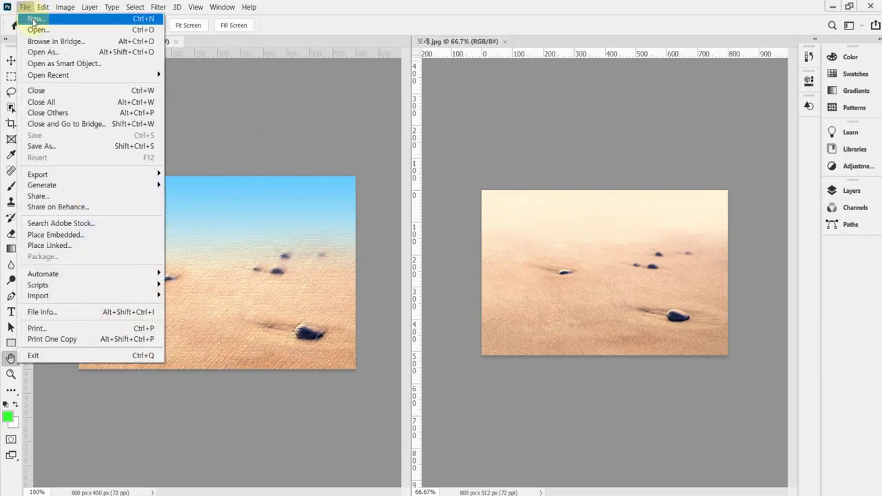
left_click(33, 20)
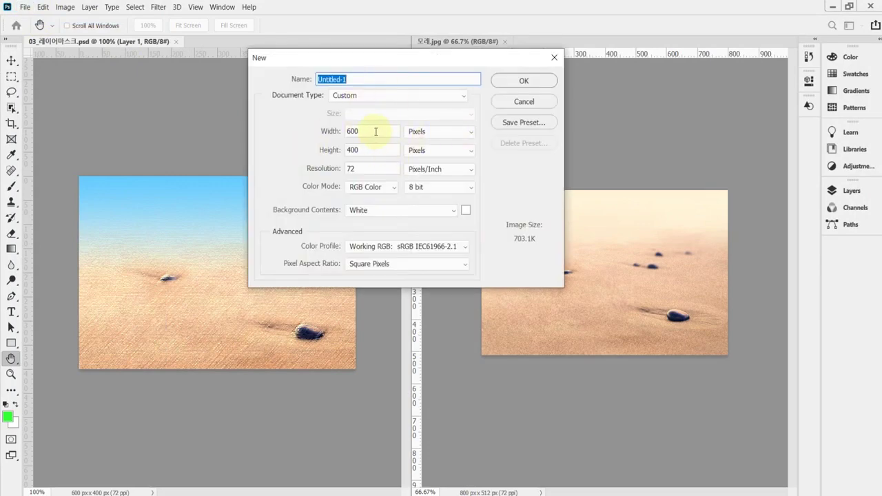
left_click(431, 131)
left_click(431, 141)
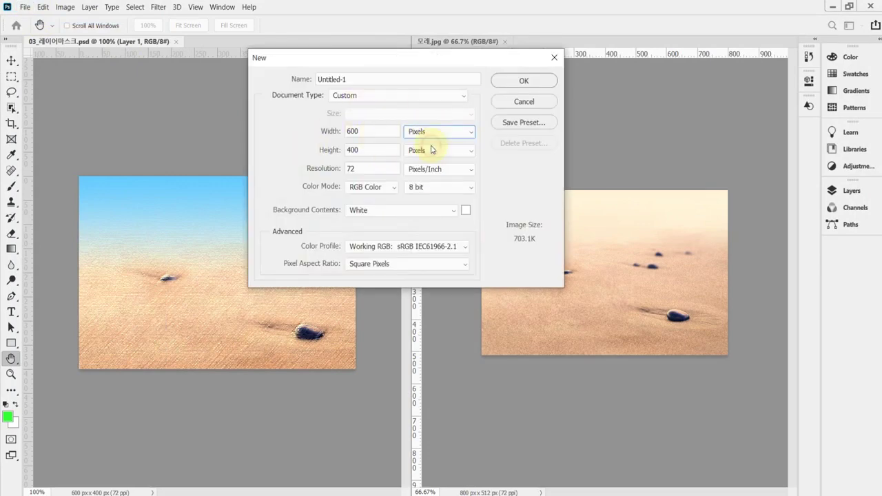
left_click(329, 131)
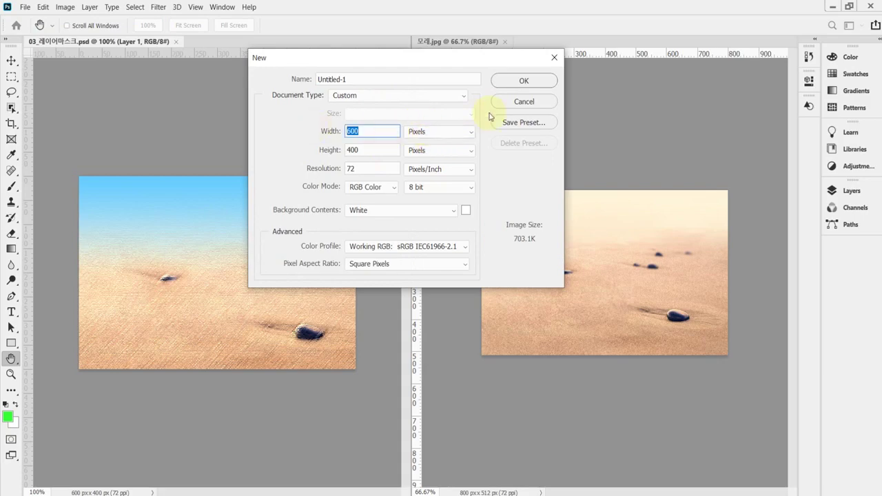
key("Tab")
key("Tab")
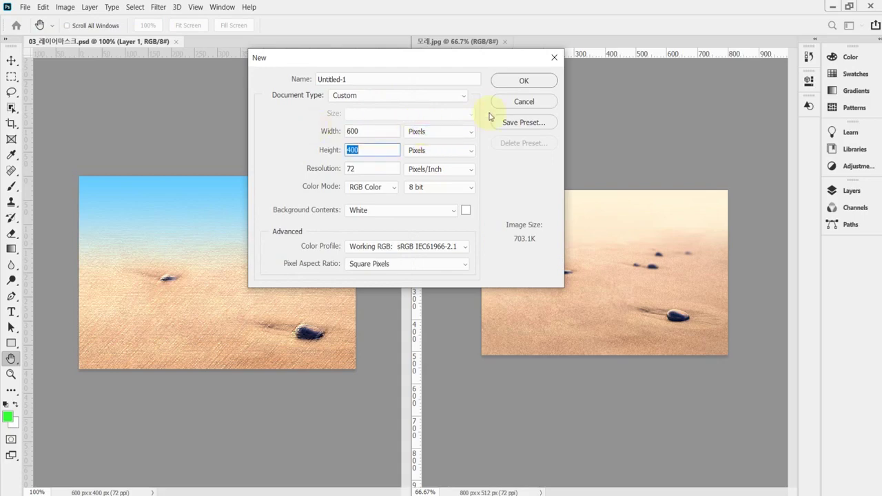
- Create the new document at 72 pixels/inch in 8-bit RGB Color with White background contents
key("Tab")
key("Tab")
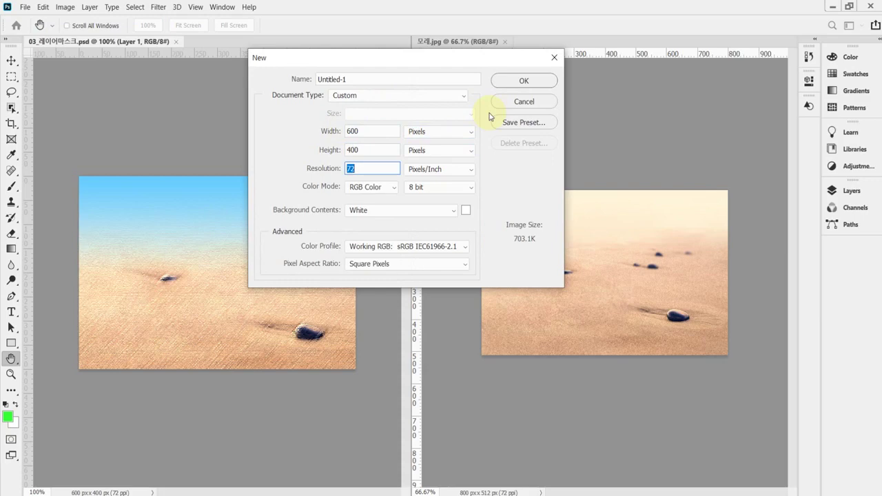
key("Tab")
key("Tab")
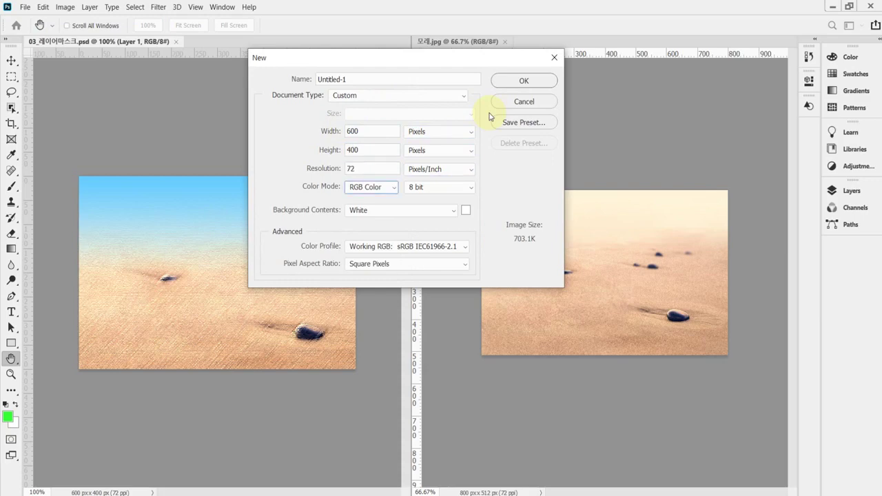
key("Tab")
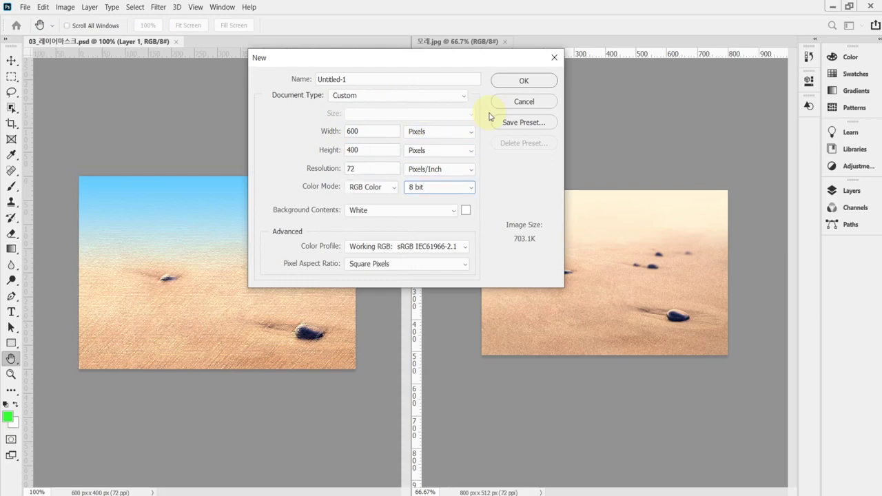
key("Tab")
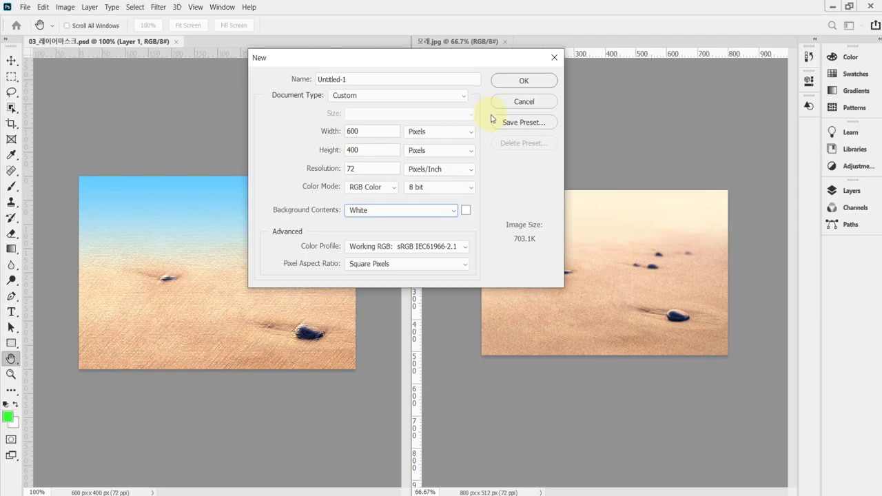
key("Return")
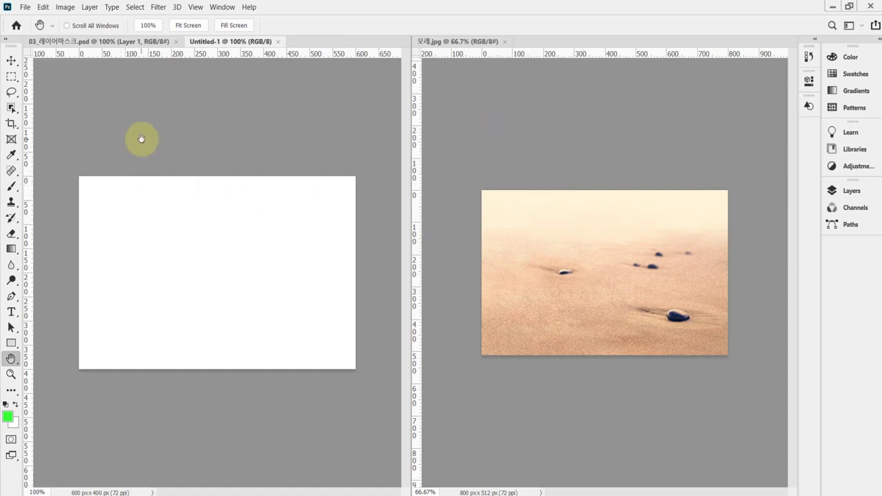
- Expand the tools to two columns and set the foreground color to 6cf
left_click(5, 39)
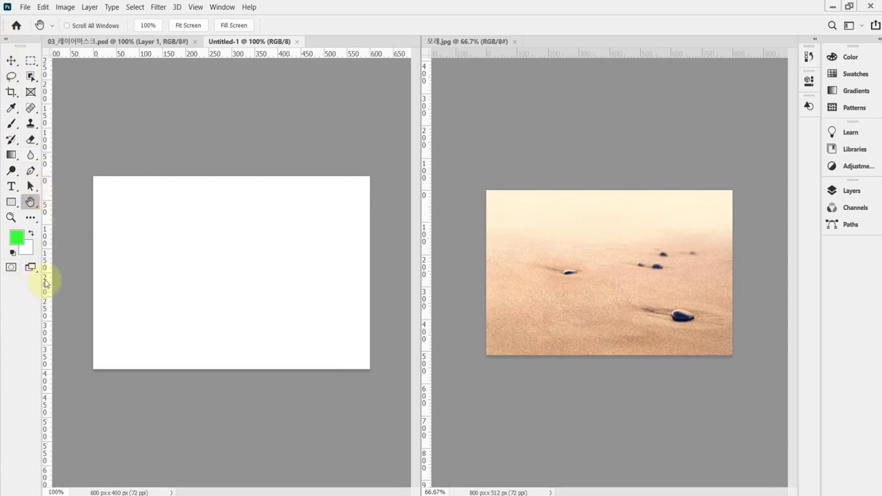
left_click(16, 238)
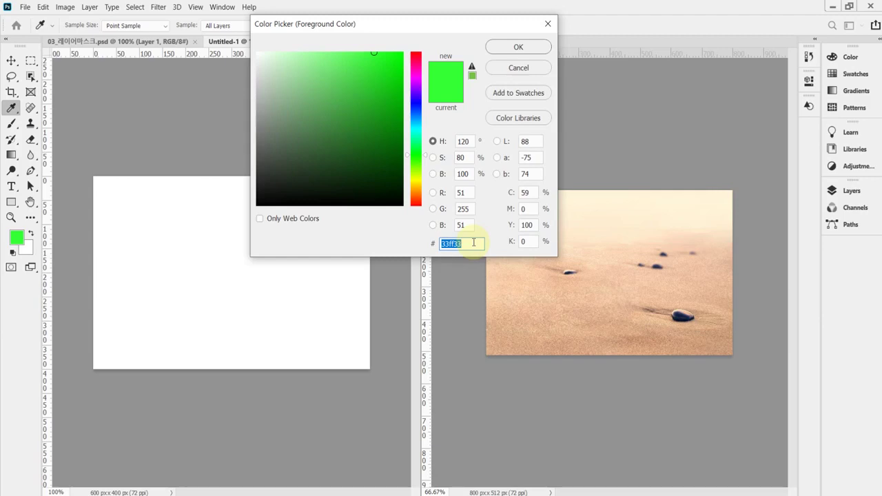
type("6")
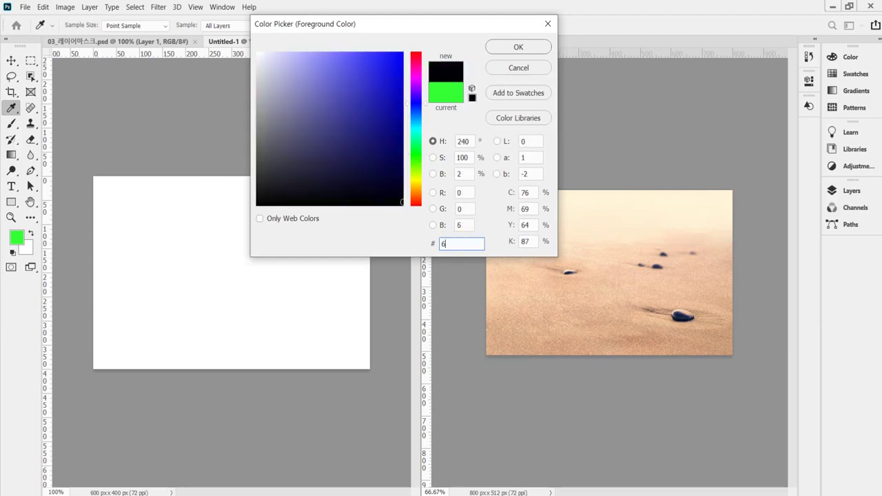
type("c")
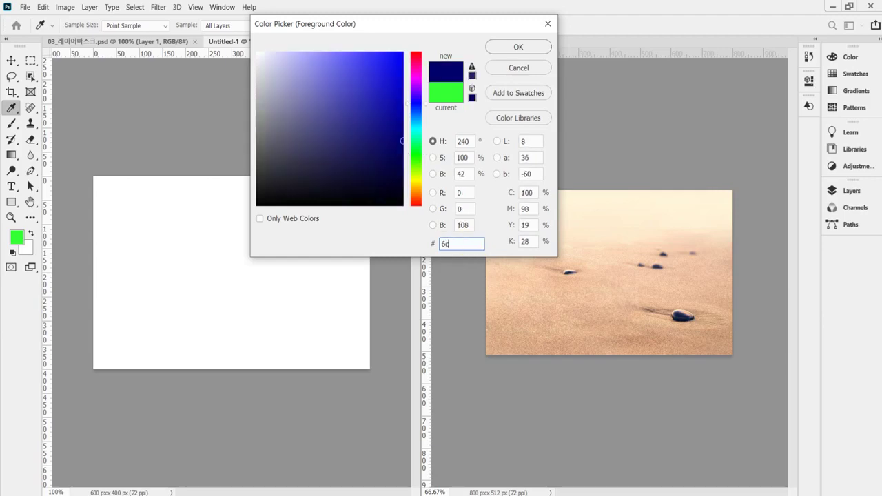
type("f")
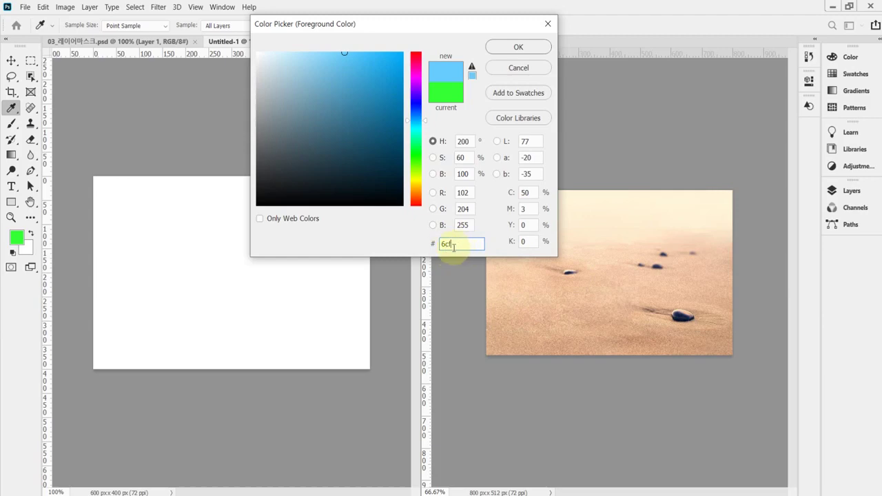
key("Return")
key("h")
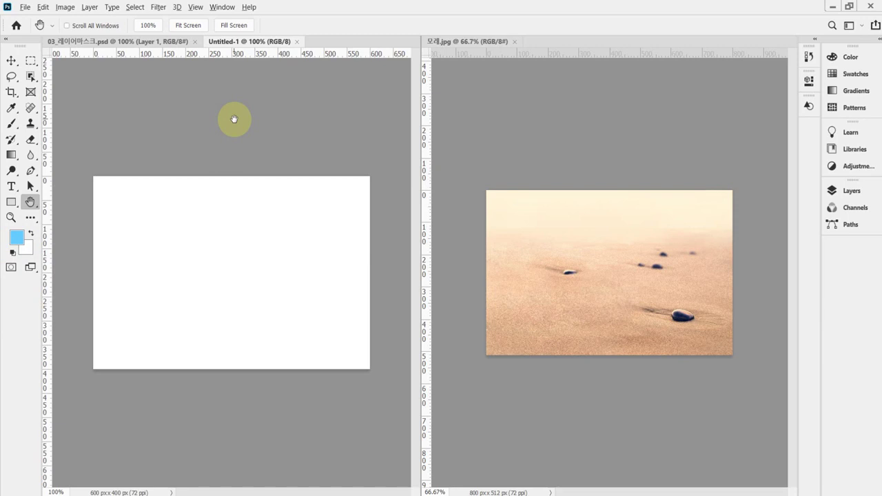
key("alt+BackSpace")
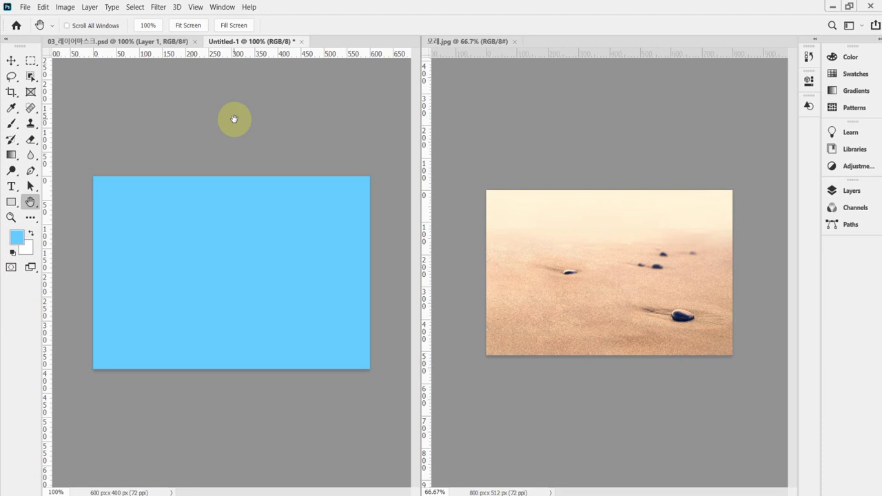
key("ctrl")
key("ctrl+z")
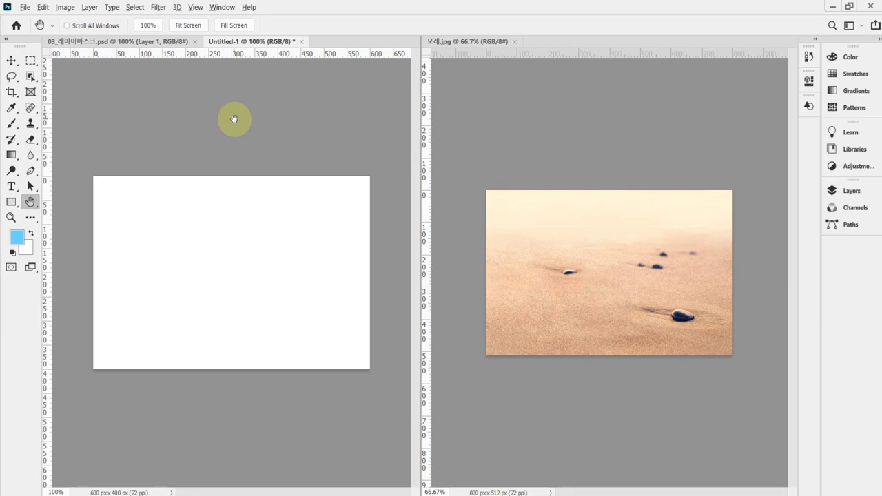
- Fill the Background layer with the foreground color and check it in the layer list
key("alt+Delete")
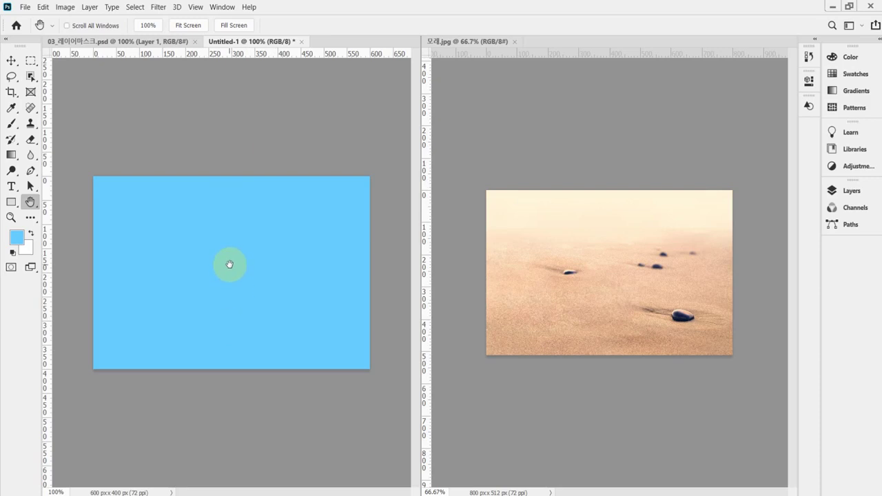
left_click(869, 191)
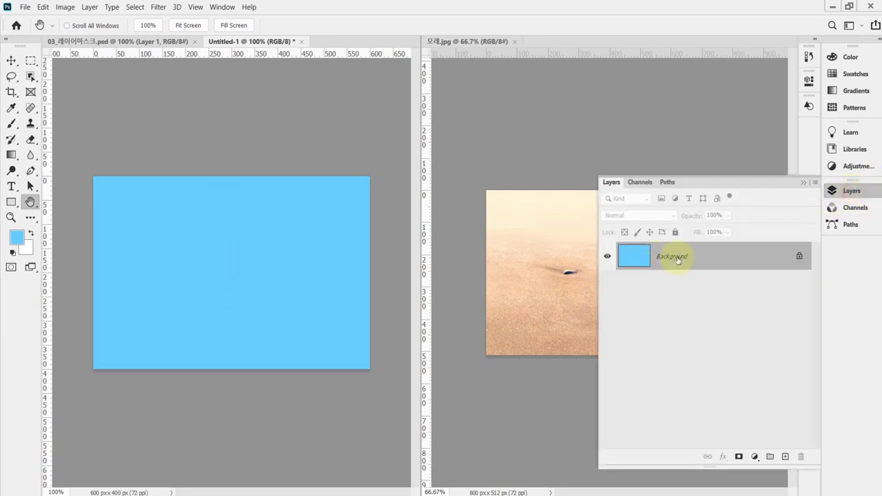
left_click(852, 191)
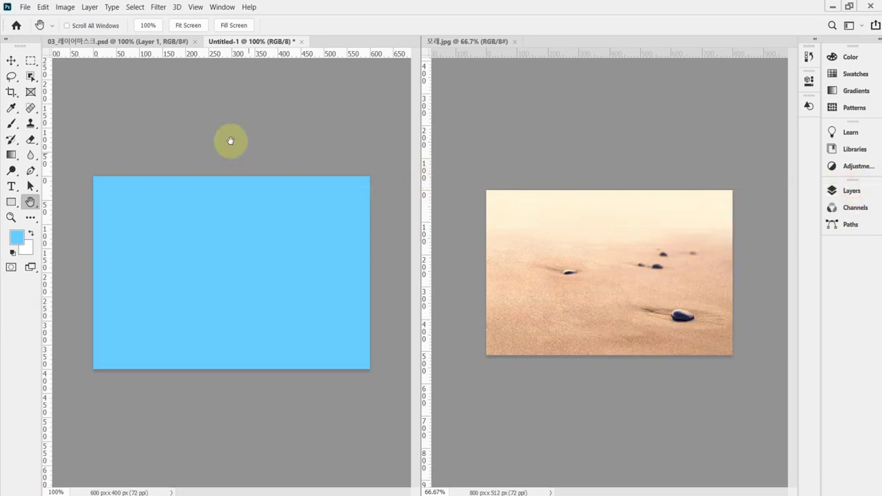
- Copy the sand picture from 모래.jpg onto the blue Untitled-1 canvas with the Move tool
left_click(449, 43)
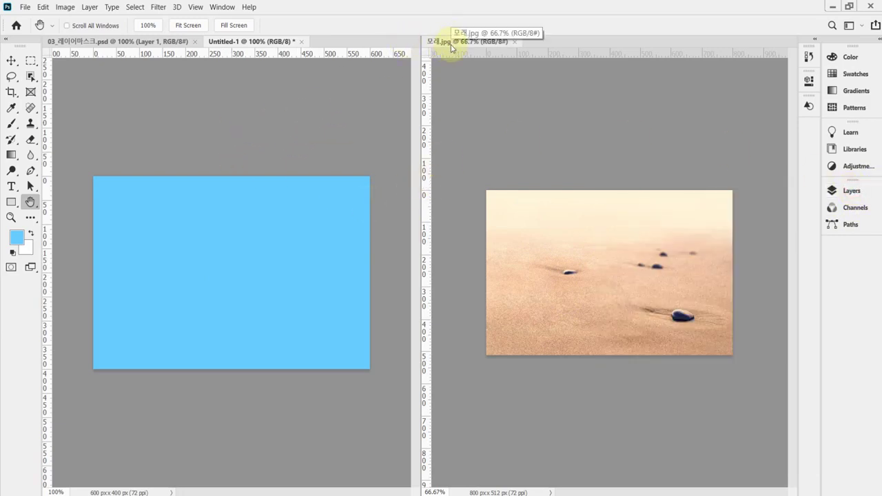
left_click(450, 44)
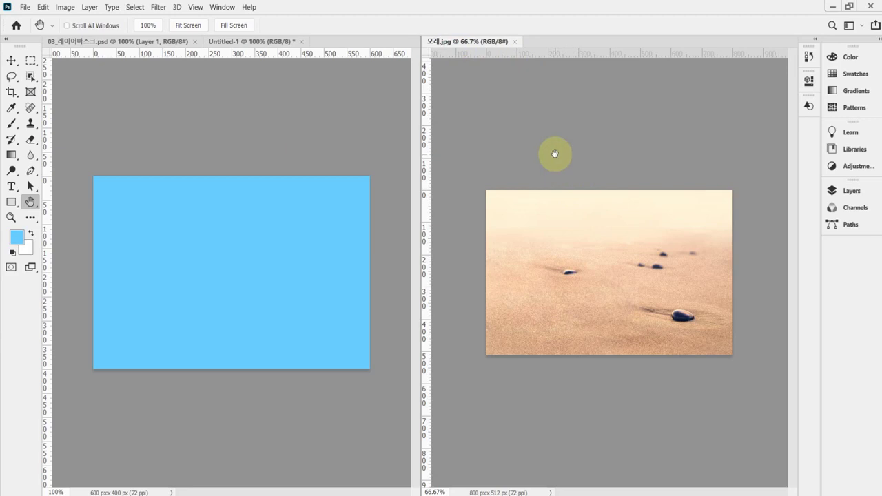
key("ctrl+a")
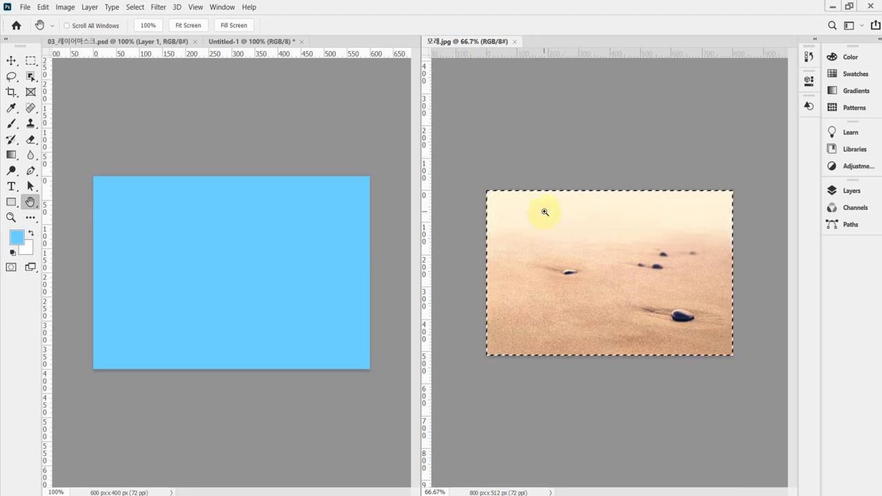
left_click(307, 115)
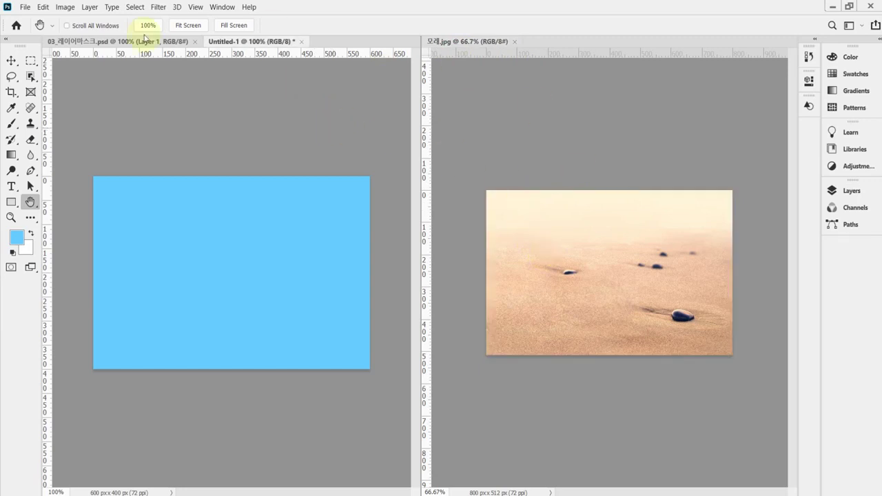
left_click(12, 62)
left_click(556, 182)
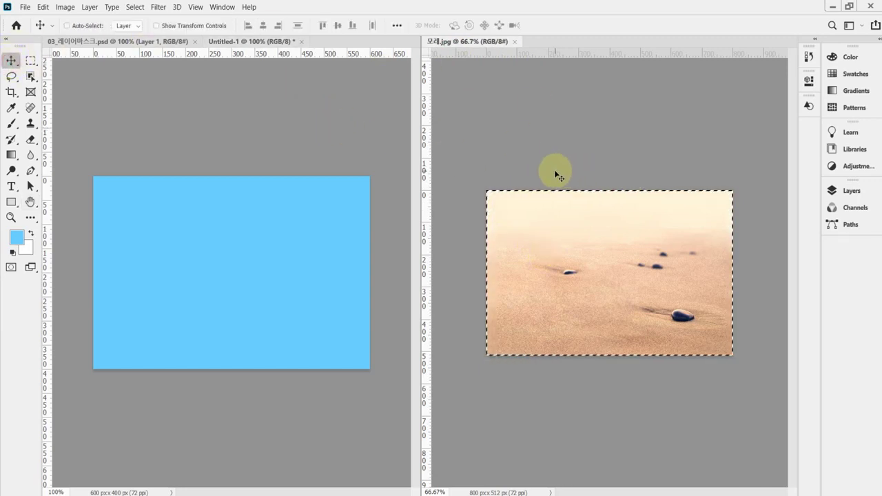
key("ctrl+d")
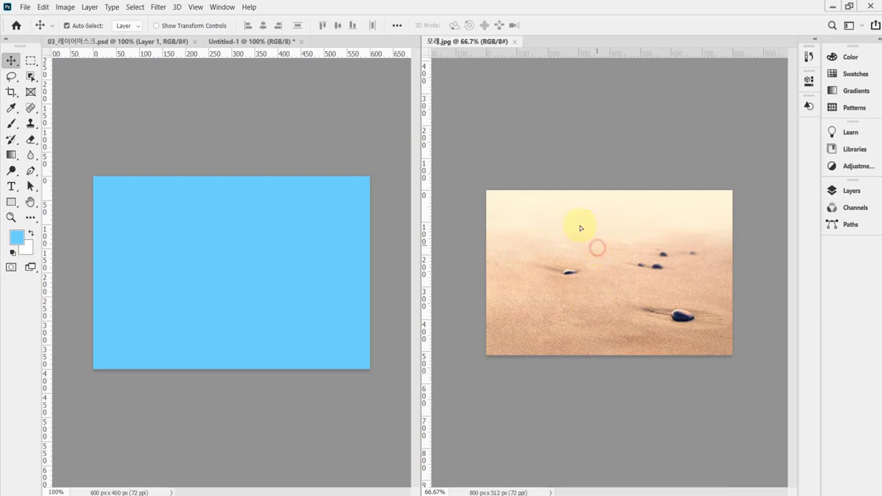
left_click_drag(582, 227, 277, 244)
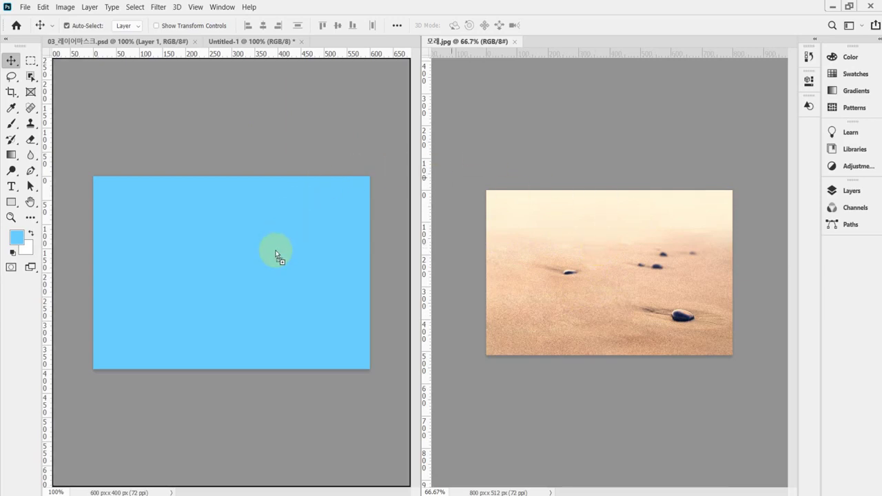
left_click_drag(276, 253, 276, 253)
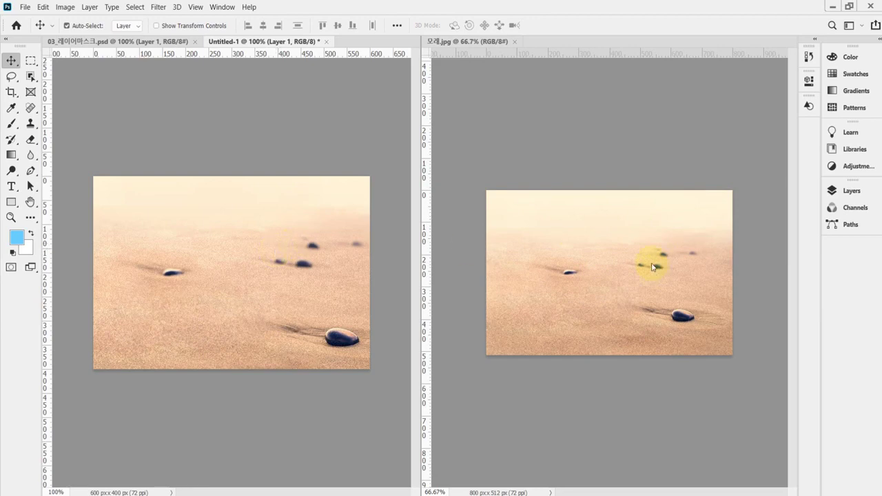
- Regroup 03_레이어마스크.psd with 모래.jpg so the finished example sits beside Untitled-1, and make Untitled-1 active
left_click(287, 235)
mouse_move(254, 41)
left_mouse_down()
mouse_move(339, 47)
mouse_move(246, 44)
left_mouse_up()
left_click_drag(110, 41, 492, 44)
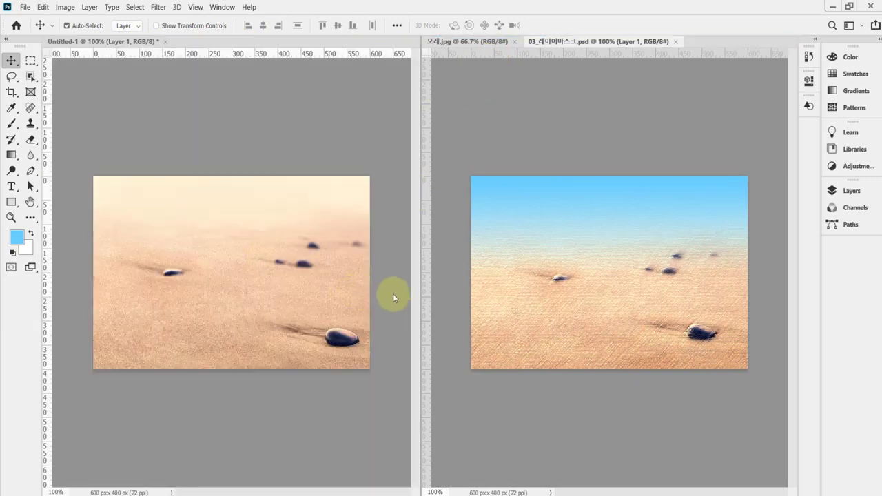
left_click(286, 285)
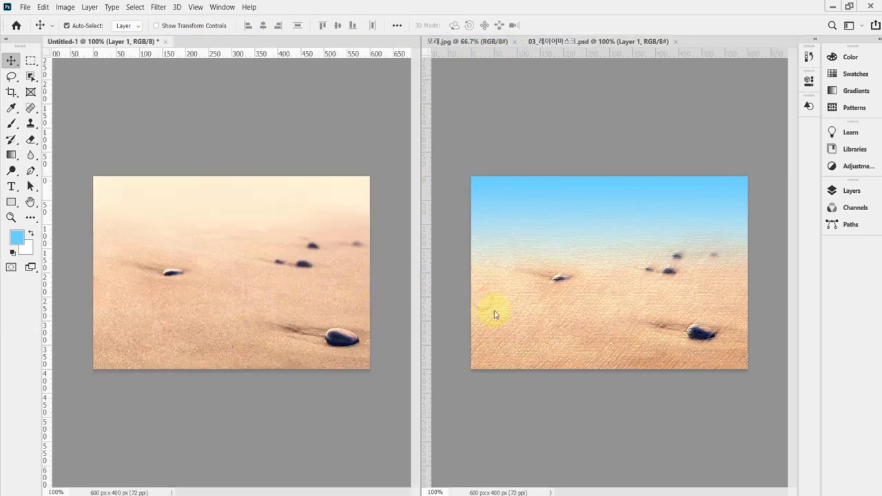
- Show the grid over both images and check the gridline spacing in the Guides, Grid & Slices preferences
left_click_drag(495, 314, 285, 317)
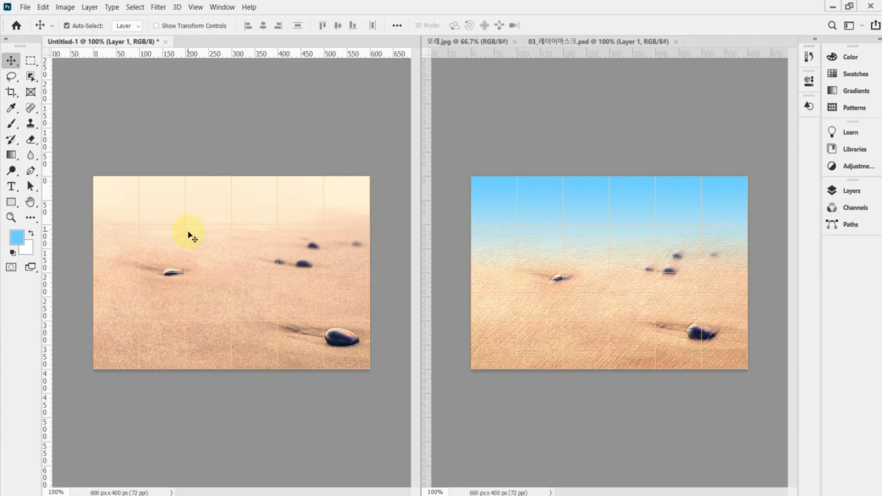
double_click(235, 54)
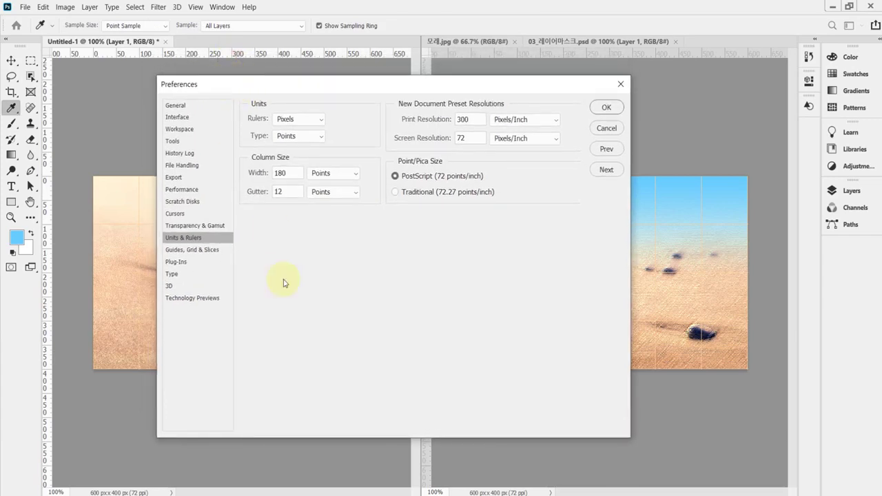
left_click(211, 251)
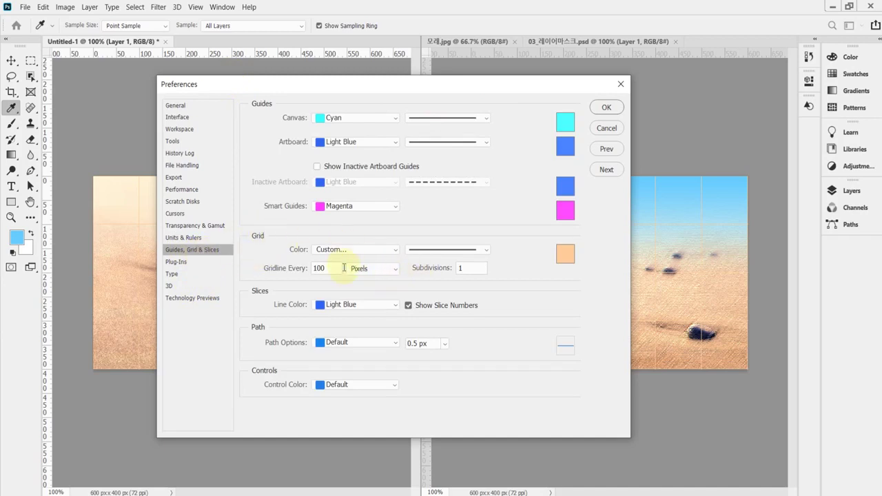
left_click(279, 270)
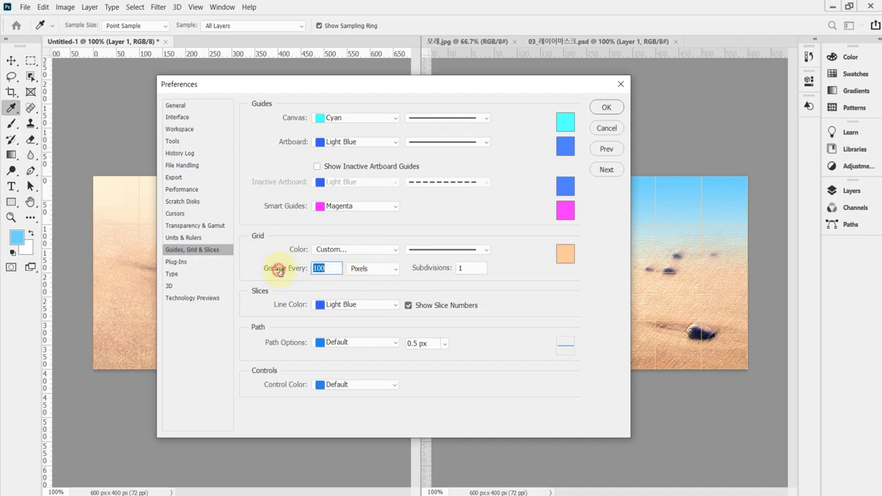
left_click(340, 270)
left_click_drag(327, 85, 427, 110)
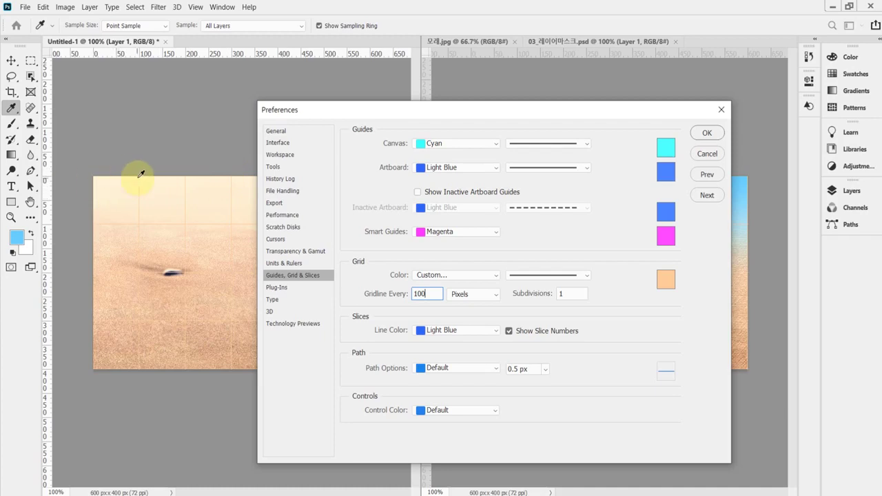
left_click_drag(390, 112, 437, 112)
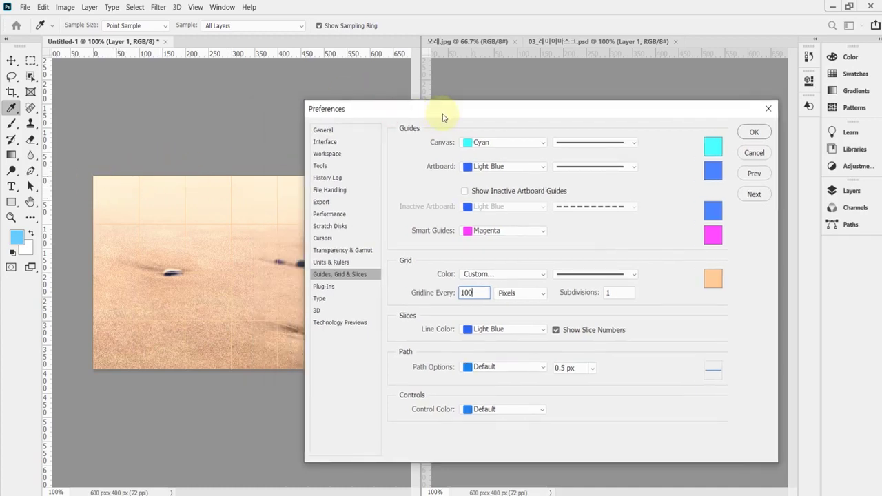
- Try orange, cyan and tan grid colors such as 65f5f7 and c9a465, and discard the preference changes
left_click(712, 281)
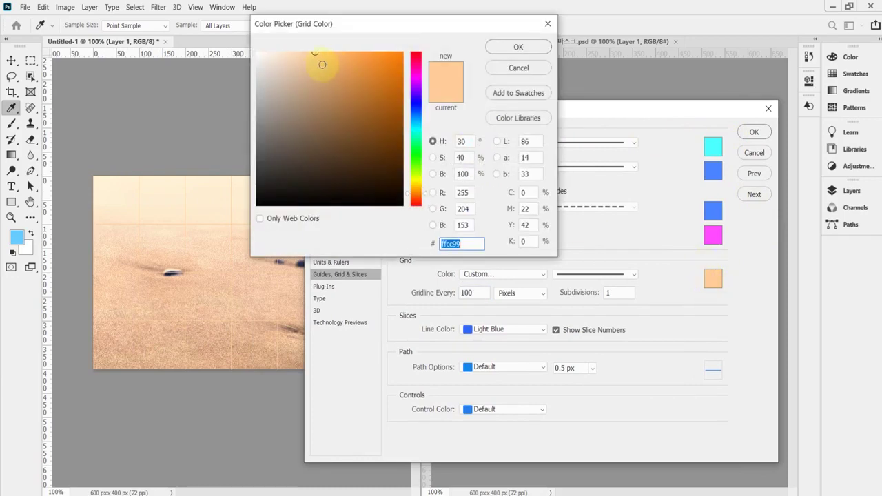
left_click(343, 57)
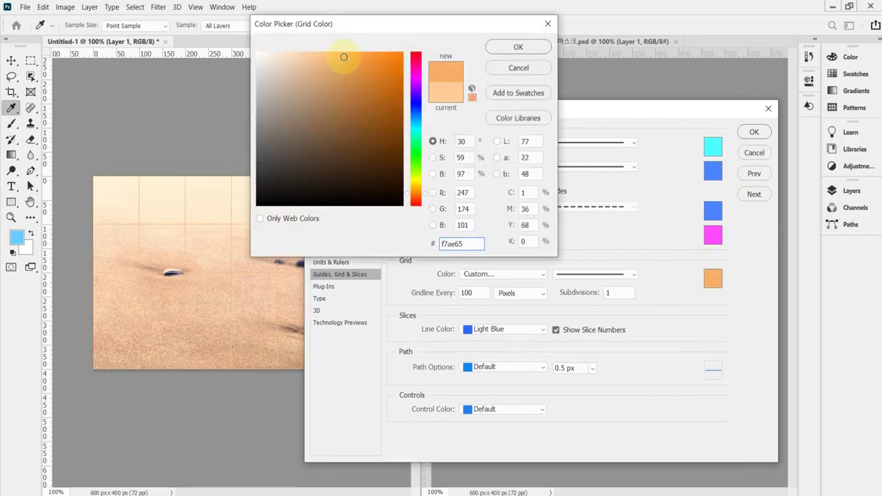
left_click(415, 128)
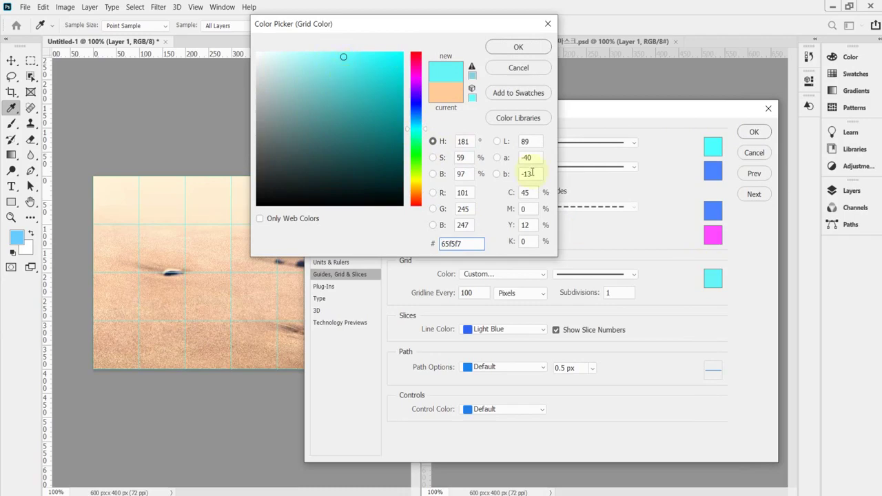
left_click(347, 73)
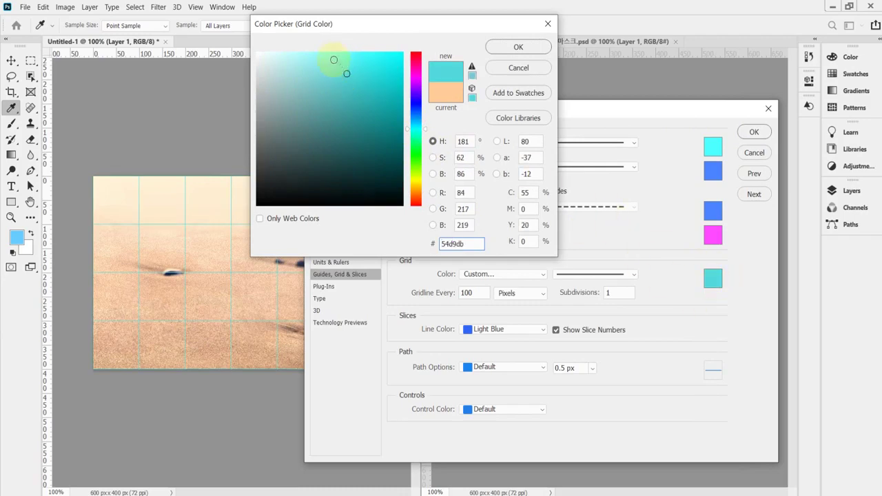
left_click(330, 56)
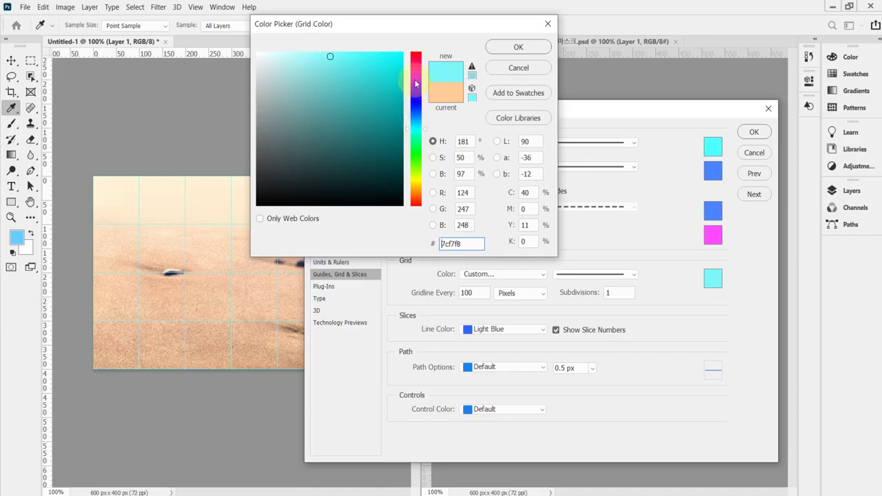
left_click(415, 83)
left_click(416, 190)
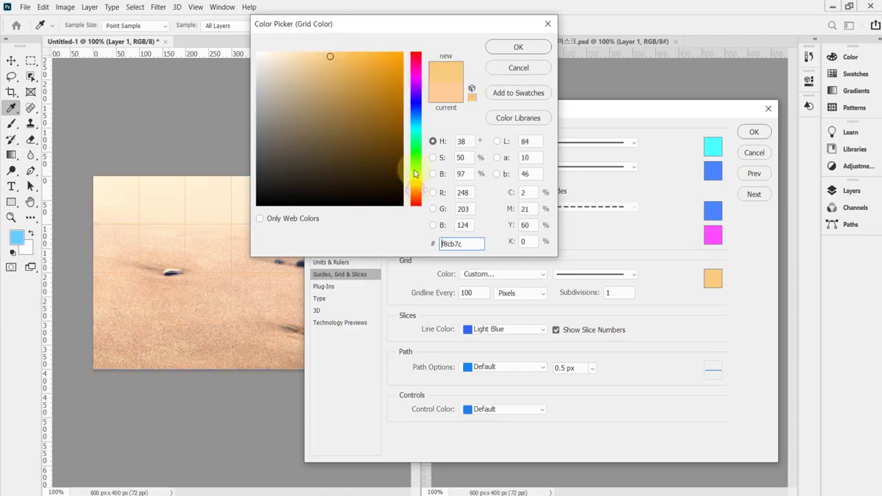
left_click(329, 84)
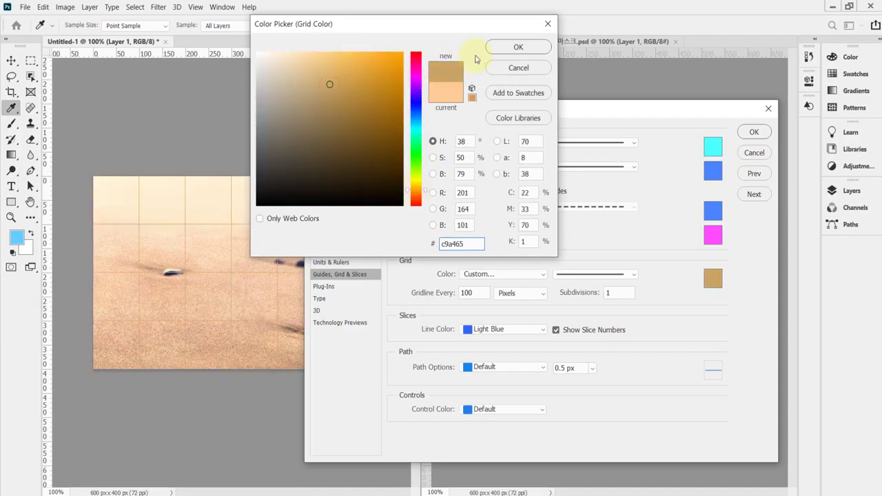
left_click(519, 69)
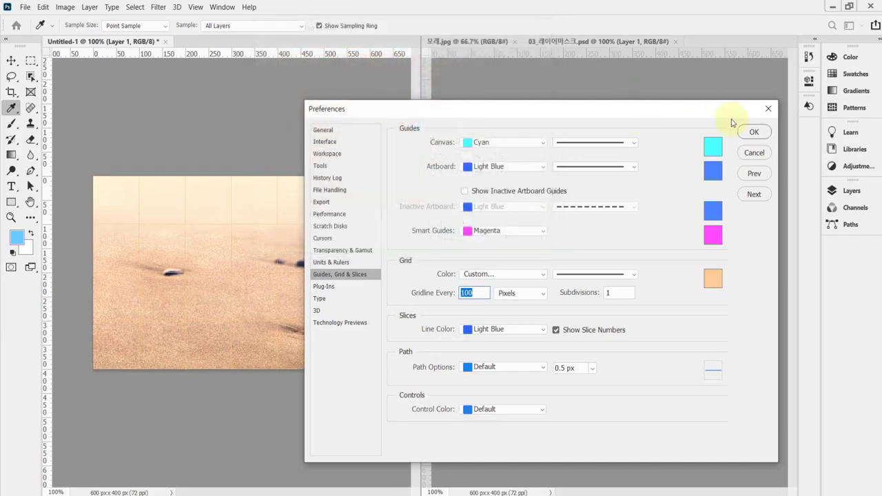
left_click(748, 151)
key("v")
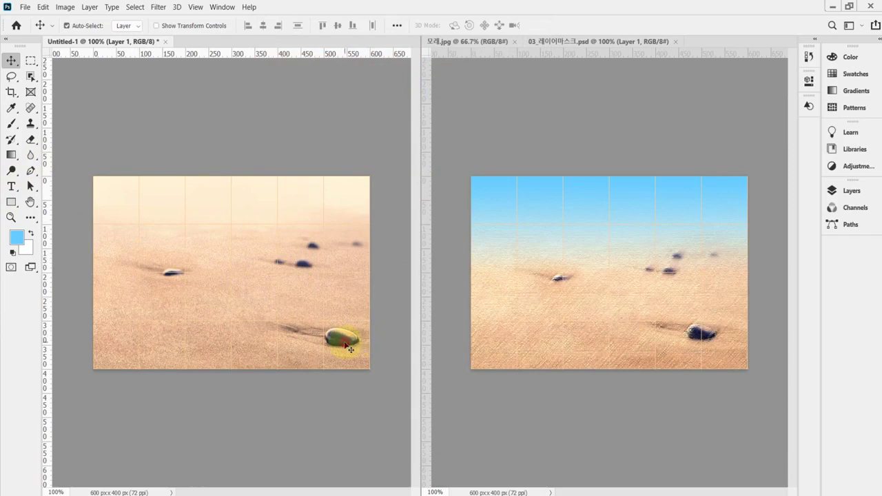
- Free-transform the sand layer and scale it proportionally to 83% in width and height
key("ctrl+t")
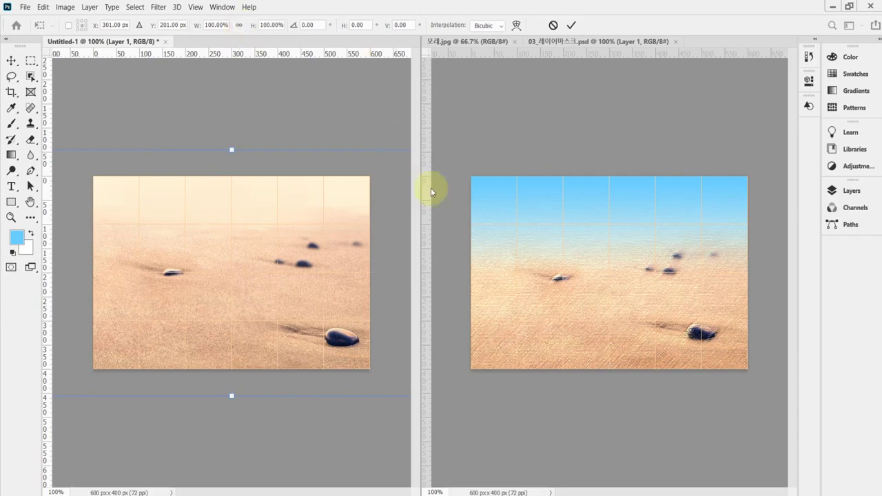
left_click(240, 26)
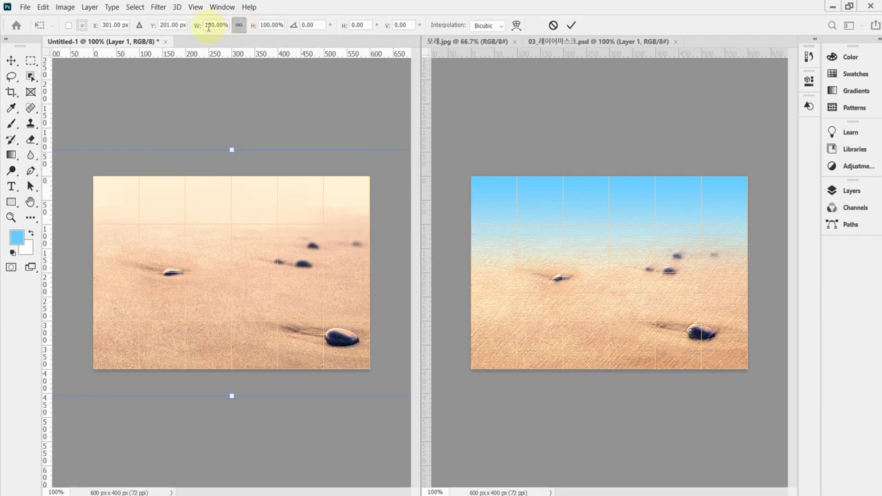
left_click_drag(253, 28, 242, 28)
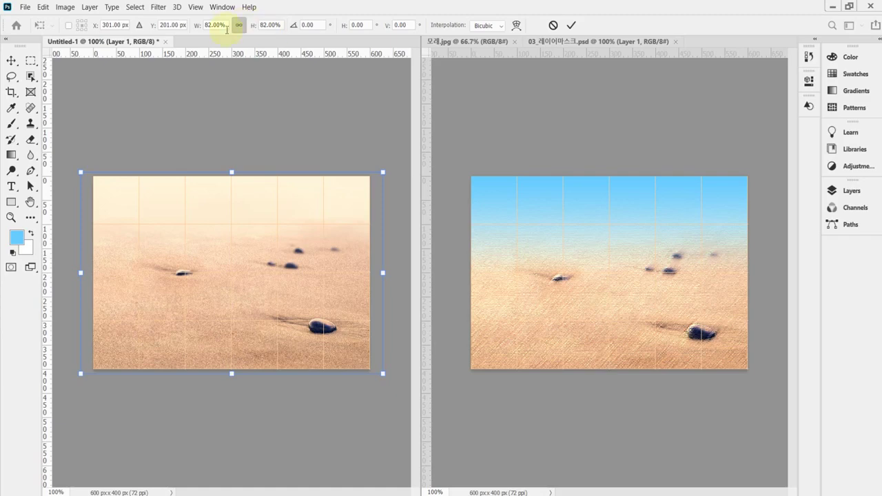
left_click(212, 28)
type("83")
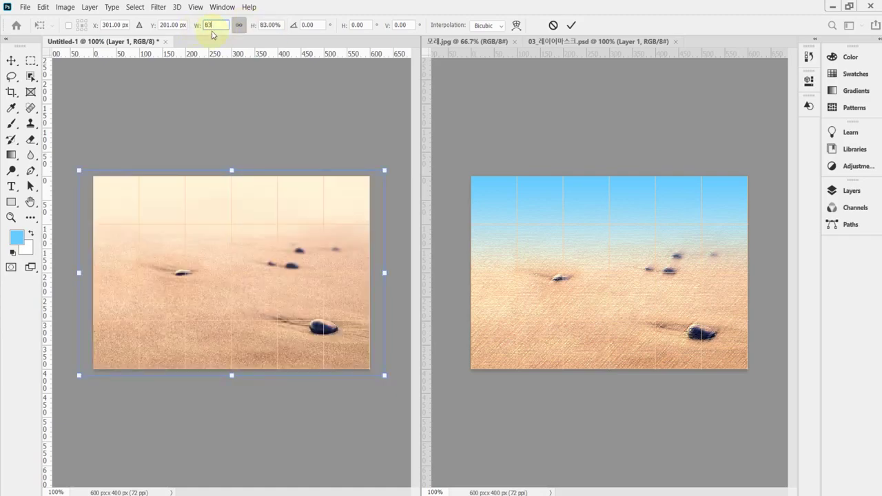
key("Tab")
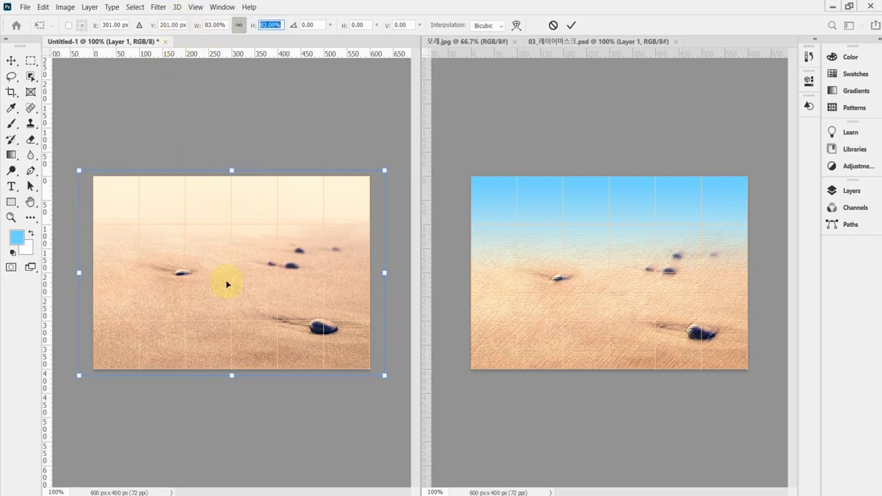
- Nudge the scaled sand layer a few pixels against the grid to match the example's framing, and apply the transformation
mouse_move(208, 308)
left_mouse_down()
mouse_move(217, 292)
mouse_move(214, 300)
left_mouse_up()
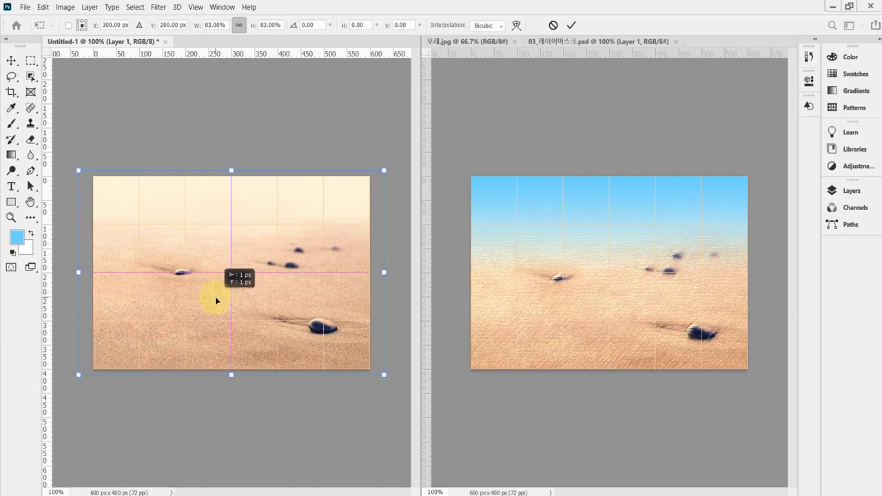
left_click_drag(216, 301, 216, 302)
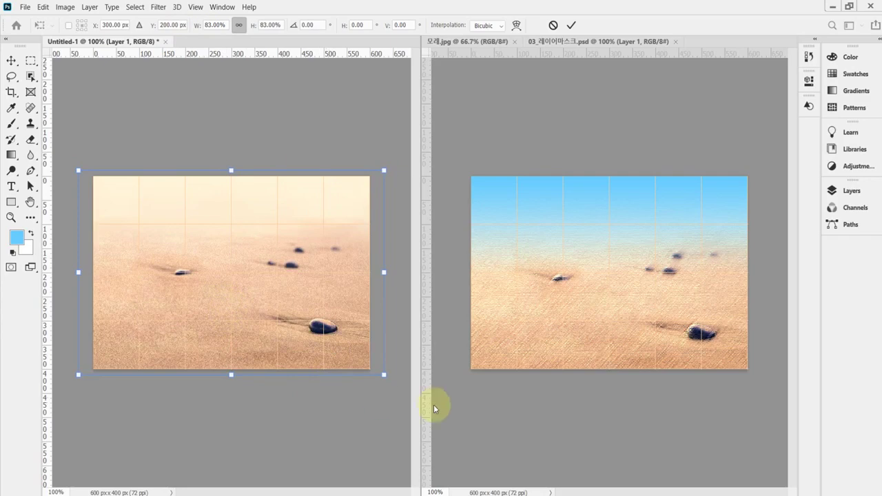
key("Up")
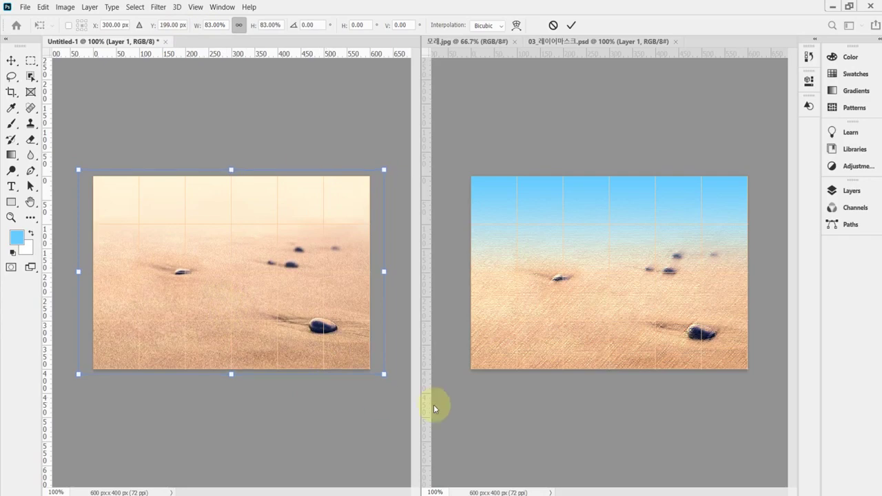
key("Right")
key("Right")
key("Right")
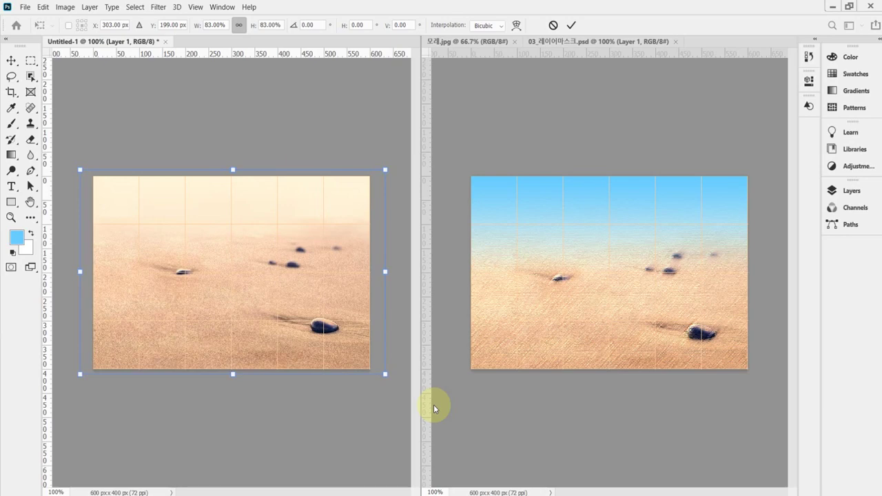
key("Right")
key("Right")
key("Left")
key("Down")
key("Down")
key("Down")
key("Return")
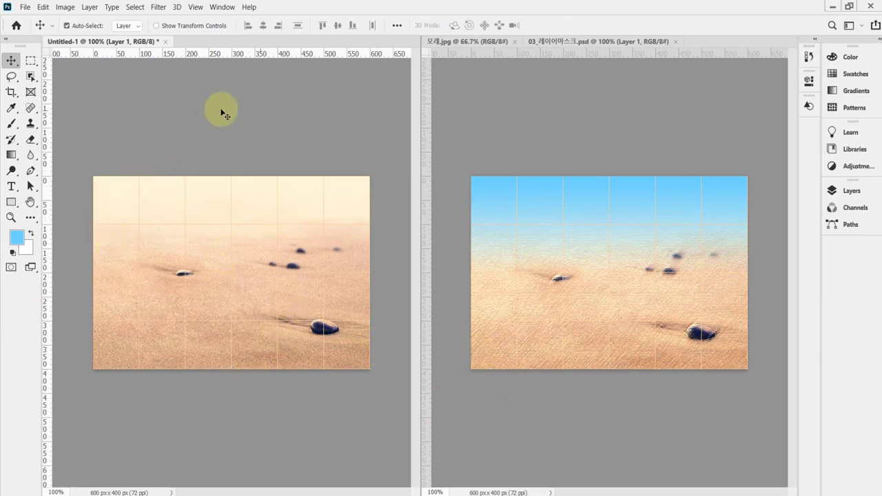
- Open the Filter Gallery for the sand layer and choose Rough Pastels from the Artistic filters
left_click(164, 10)
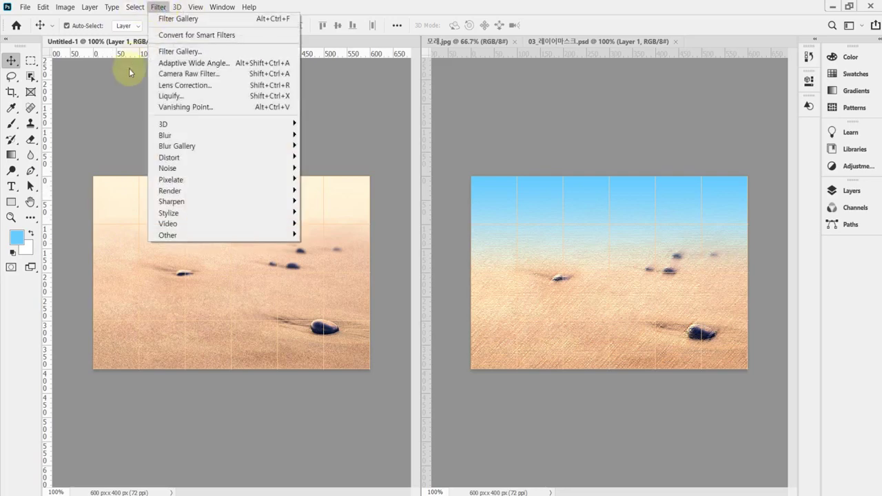
left_click(166, 8)
left_click(158, 7)
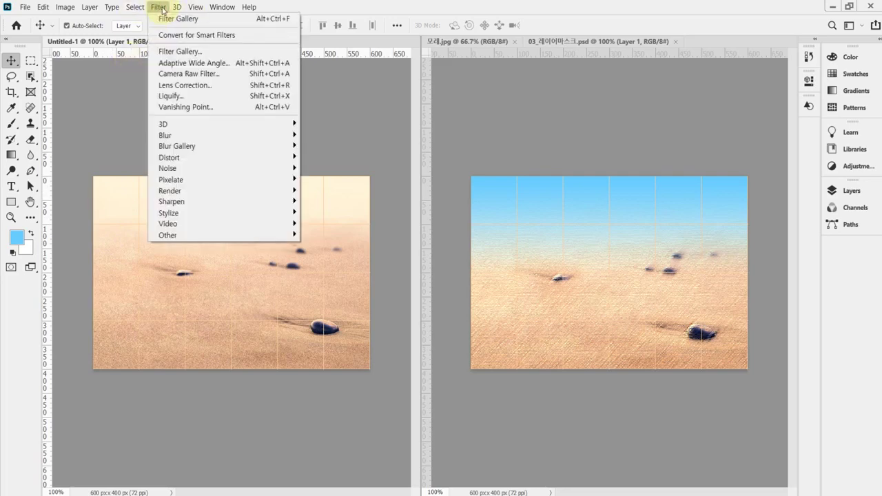
left_click(168, 53)
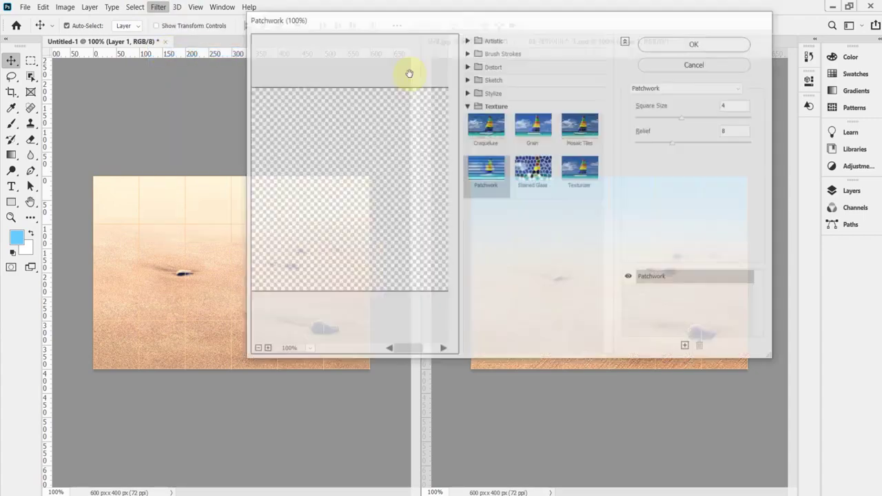
left_click_drag(517, 25, 626, 70)
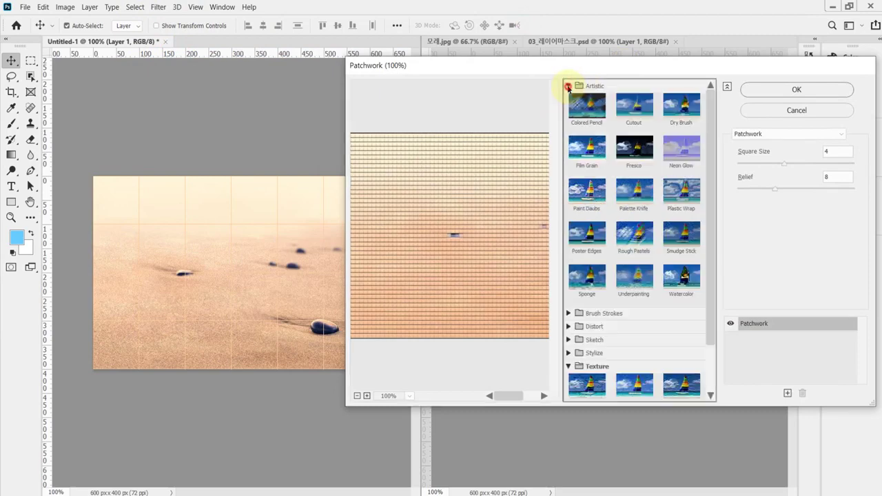
left_click(569, 87)
left_click(632, 238)
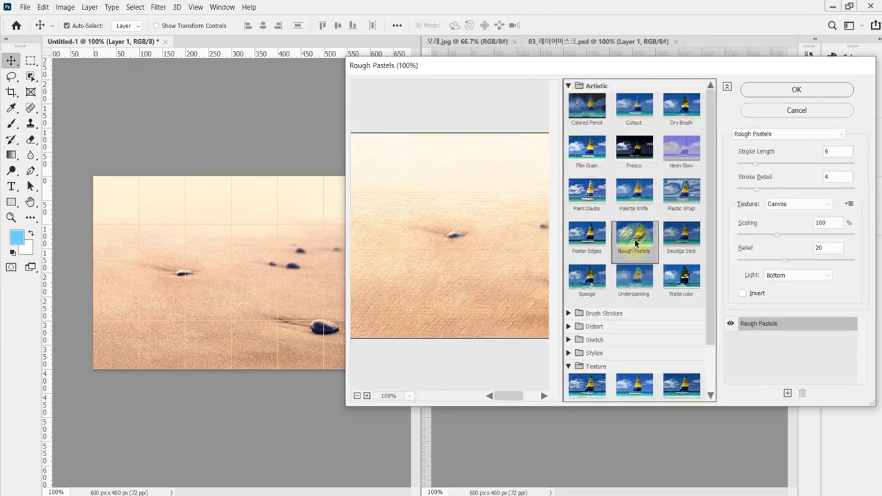
- Check the filter preview around the large pebble and apply Rough Pastels with its current settings
left_click_drag(520, 250, 456, 259)
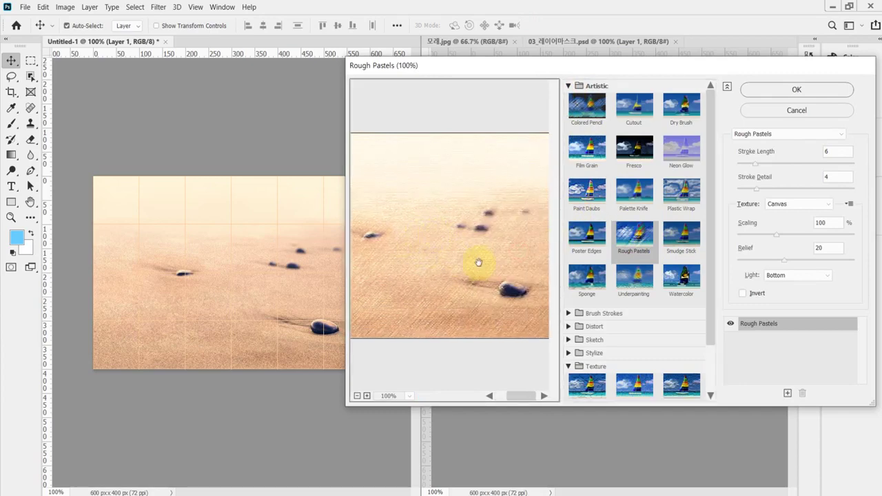
left_click(569, 86)
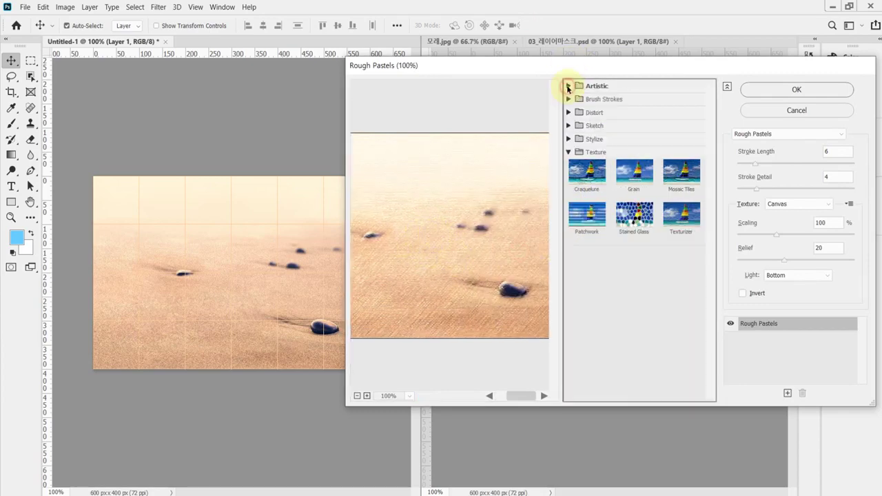
left_click(569, 86)
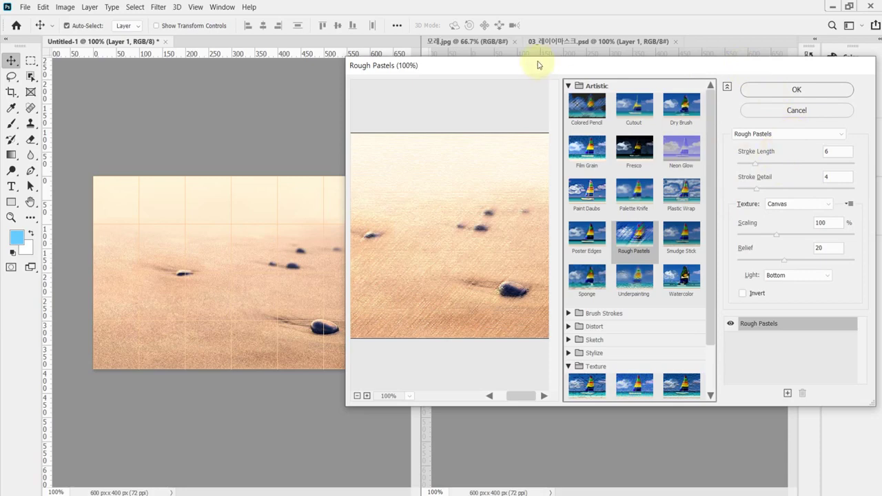
mouse_move(548, 71)
left_mouse_down()
mouse_move(561, 68)
mouse_move(544, 68)
left_mouse_up()
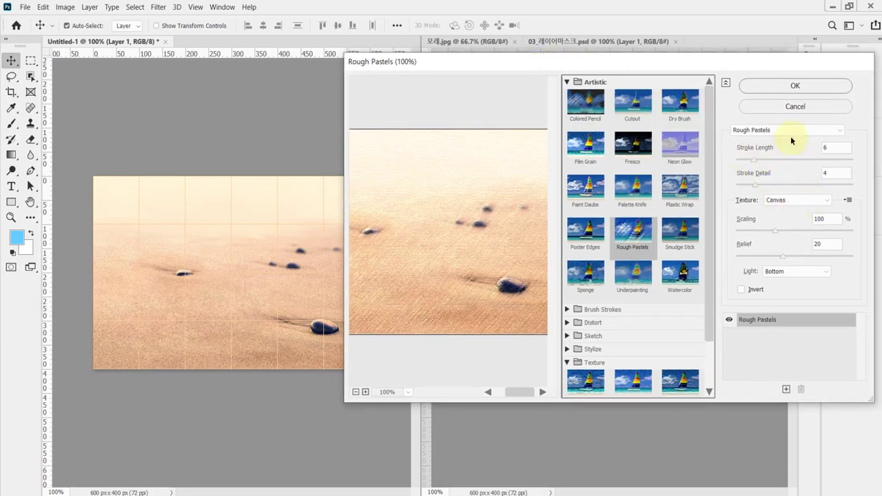
left_click(769, 87)
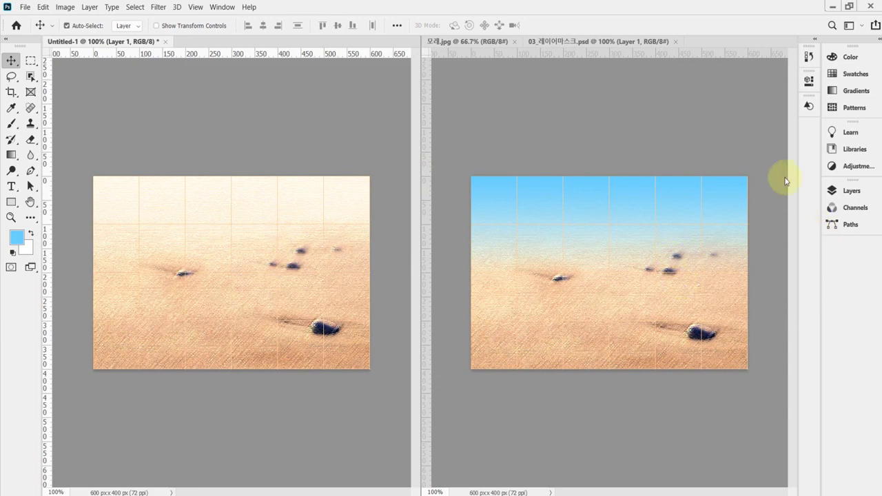
- Widen the Untitled-1 view beside the example image and add a layer mask to the sand layer, Layer 1
left_click(420, 167)
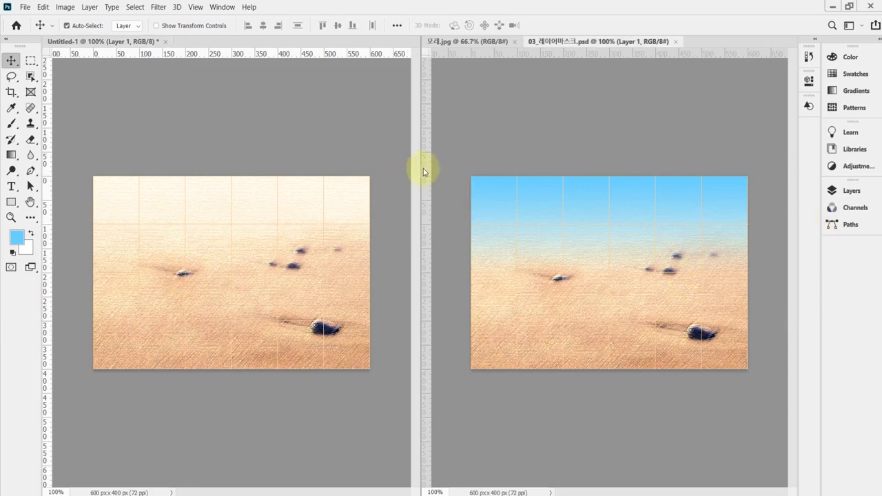
left_click_drag(421, 166, 561, 166)
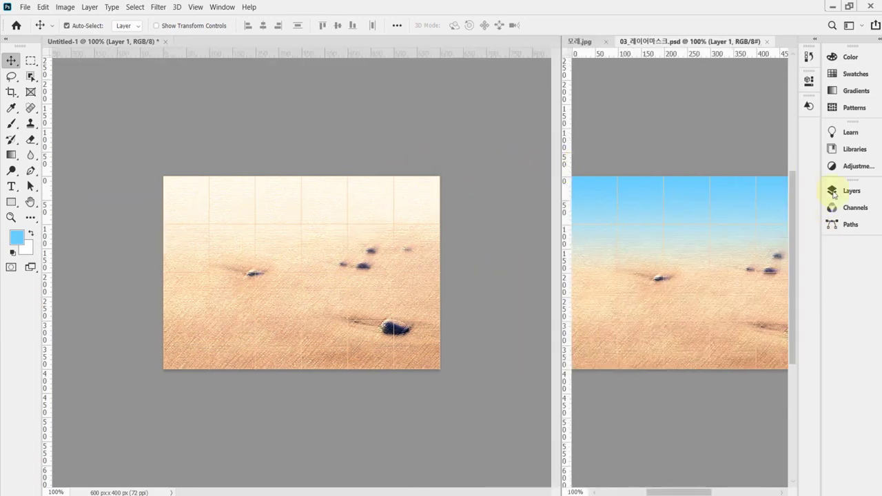
left_click(850, 192)
left_click(405, 131)
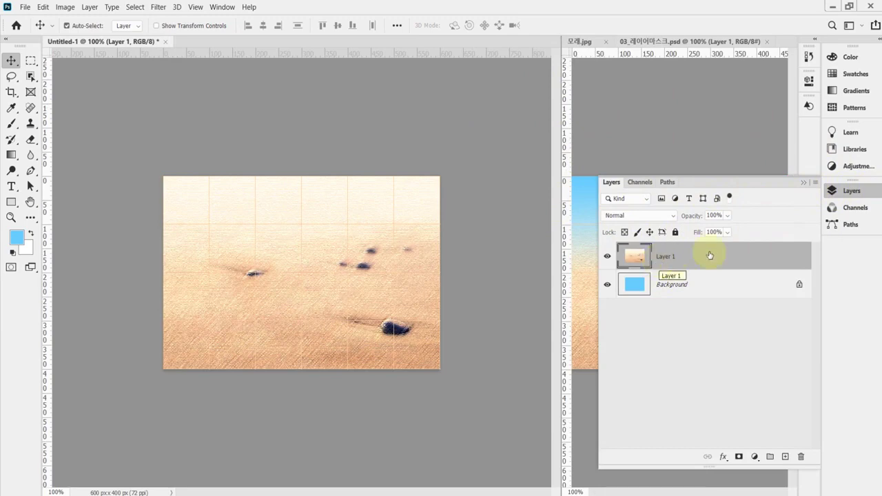
left_click(740, 457)
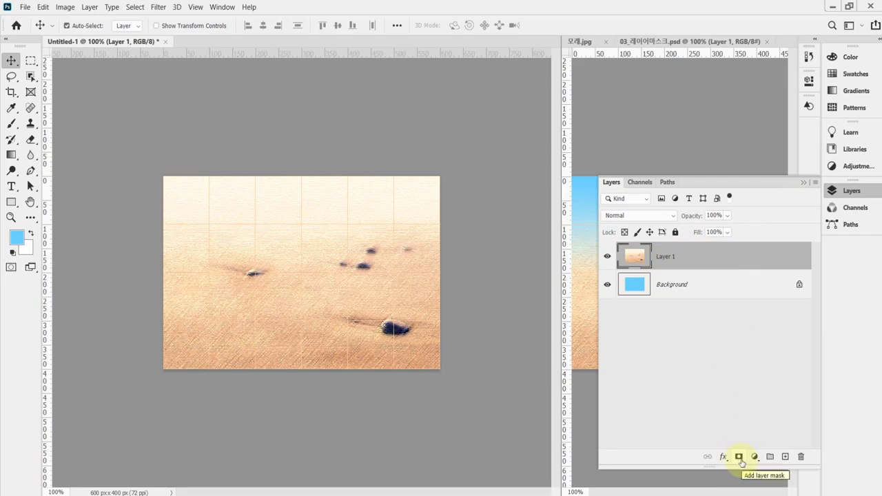
left_click(741, 460)
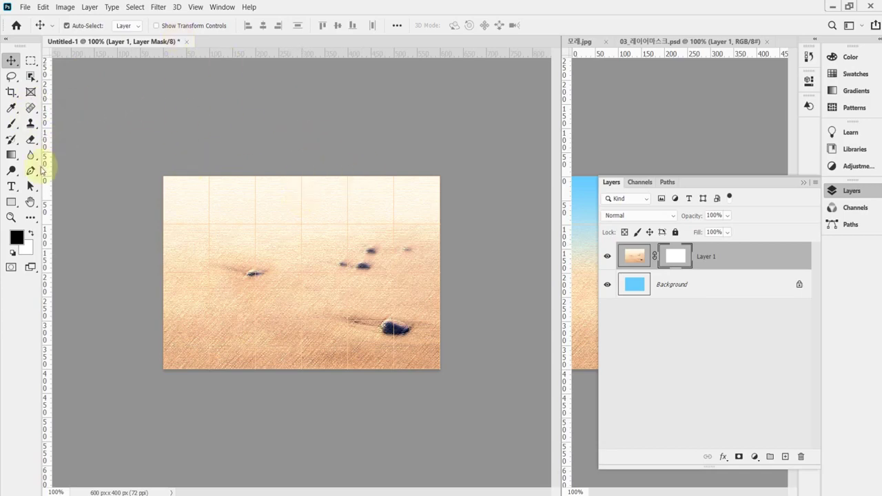
- Activate the Gradient Tool for editing Layer 1's mask
left_click(12, 157)
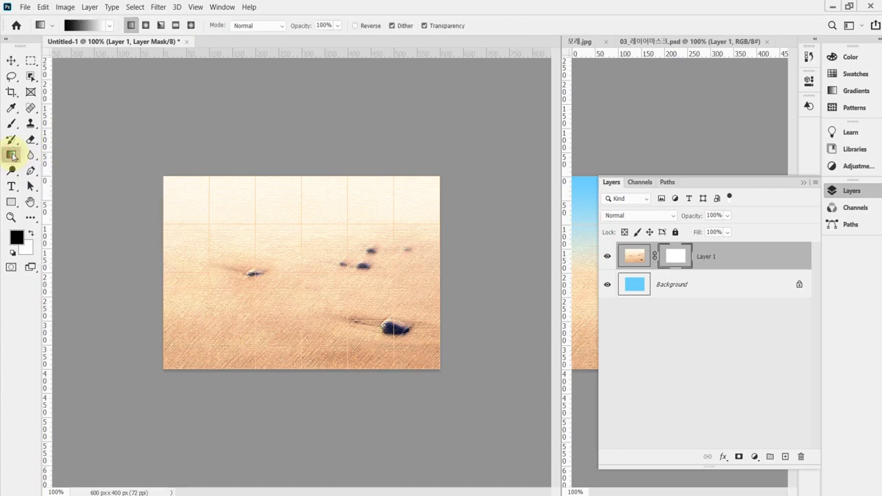
right_click(12, 158)
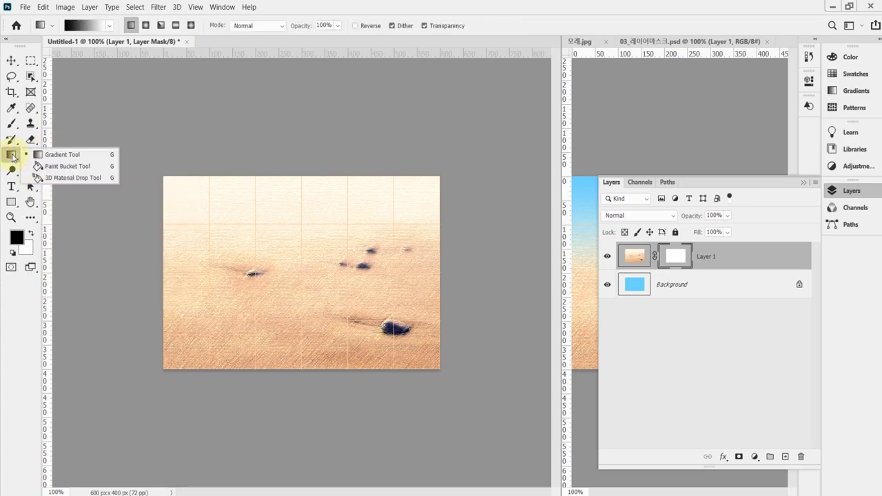
left_click(57, 155)
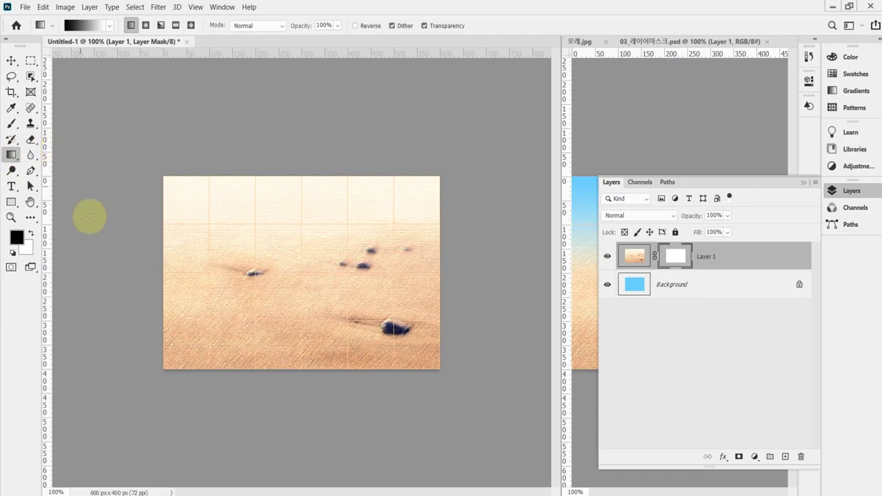
- Set the foreground color to red, hex f60a0a, and return to the Gradient Tool
left_click(17, 237)
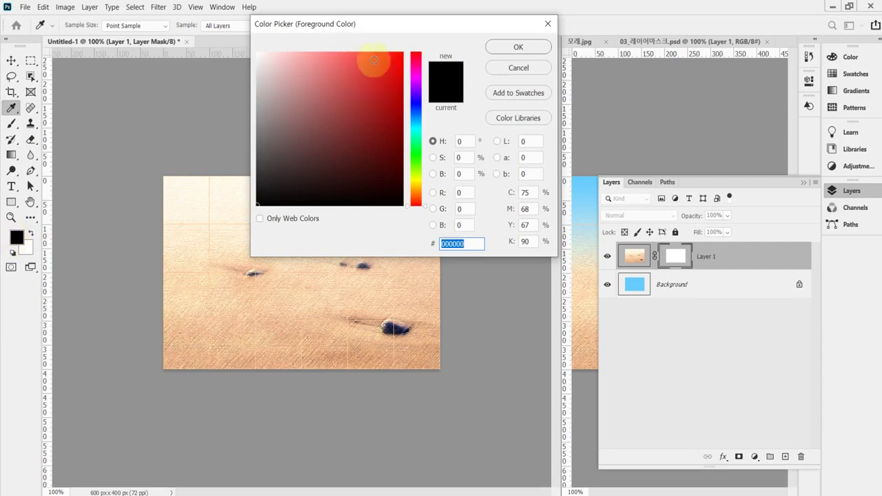
left_click_drag(373, 60, 398, 57)
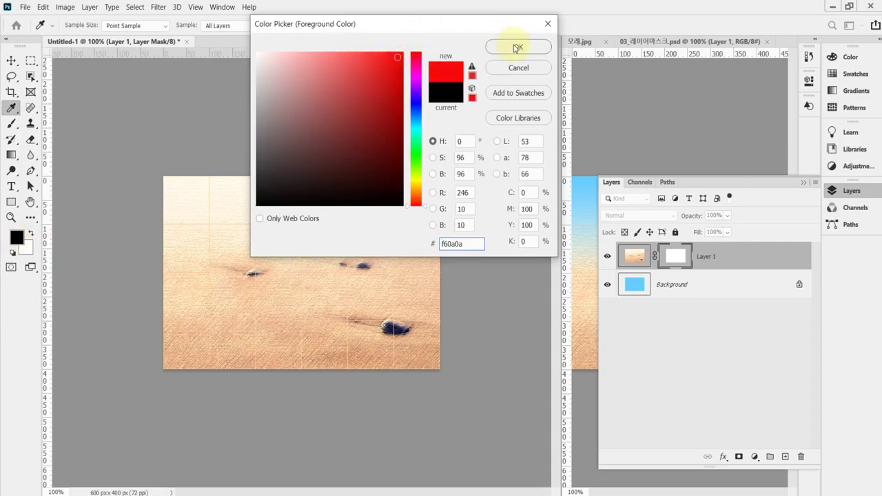
left_click(517, 47)
key("g")
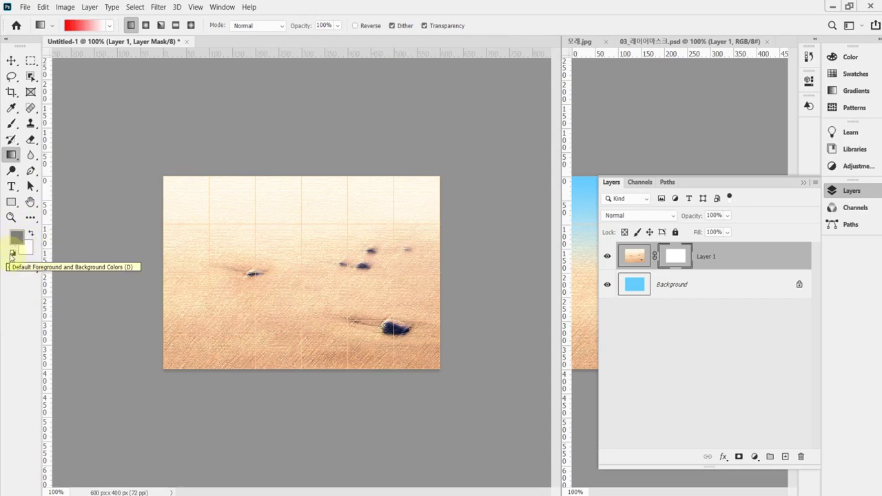
- Reset the foreground and background colors to their defaults and swap them so that black is the foreground
left_click(11, 255)
left_click(30, 235)
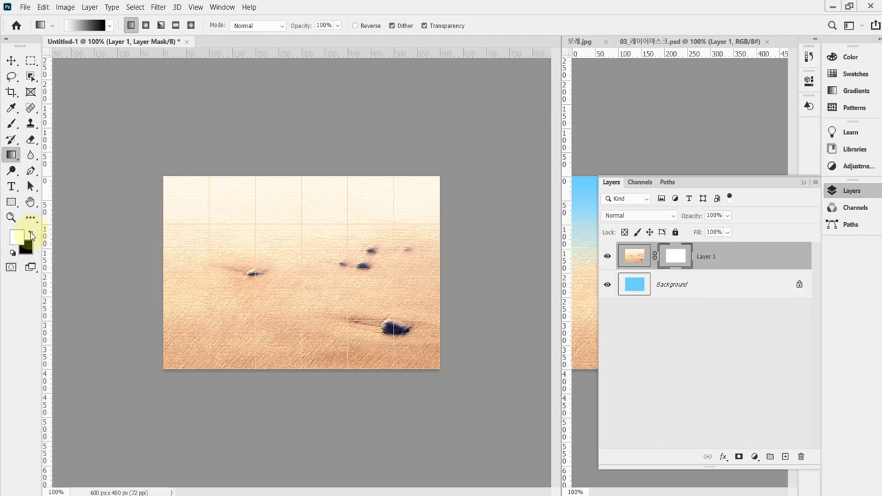
left_click(30, 235)
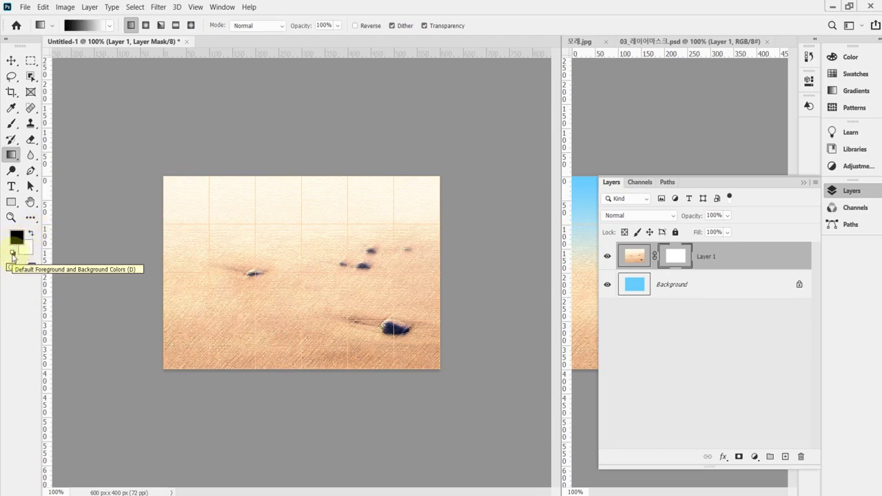
- Swap the foreground and background colors back and forth, ending with black in front and white behind
key("x")
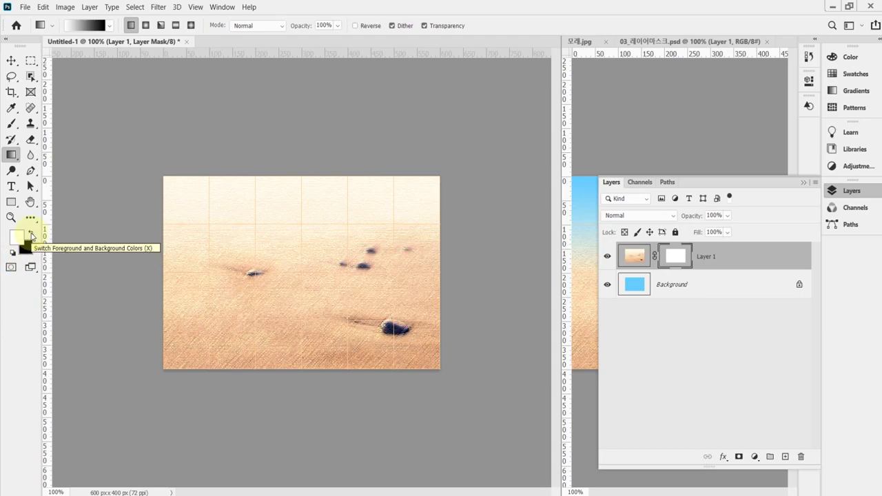
left_click(31, 236)
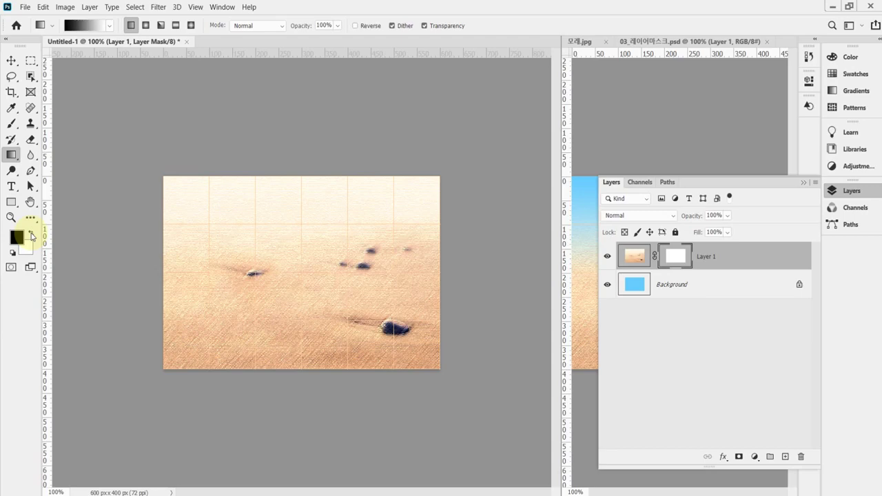
left_click(31, 236)
left_click(31, 235)
left_click(31, 234)
left_click(31, 235)
left_click(31, 234)
left_click(31, 235)
left_click(31, 235)
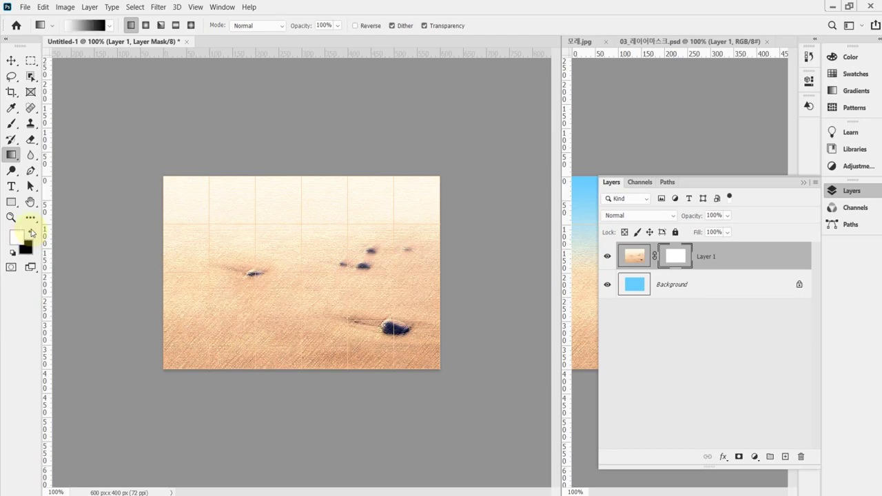
left_click(31, 234)
left_click(31, 234)
left_click(31, 235)
left_click(31, 234)
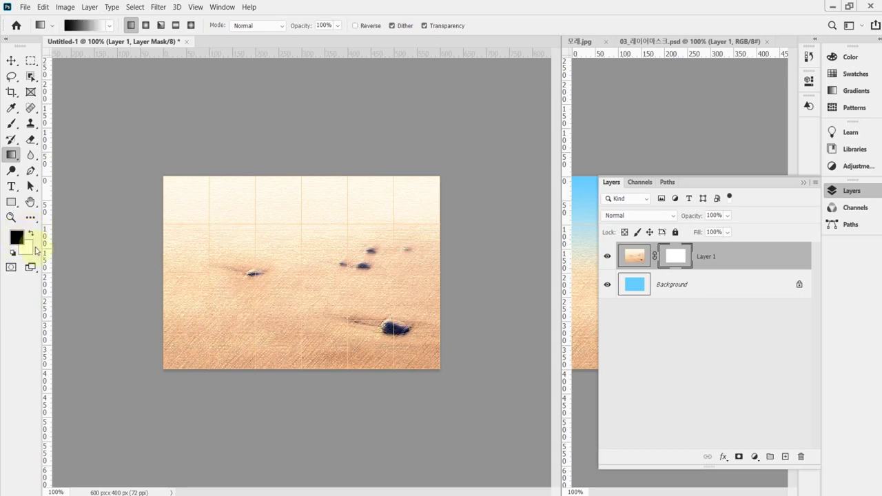
- Check the gradient presets and draw a black-to-white linear gradient on the mask from the canvas's upper edge down to mid-height
left_click(111, 27)
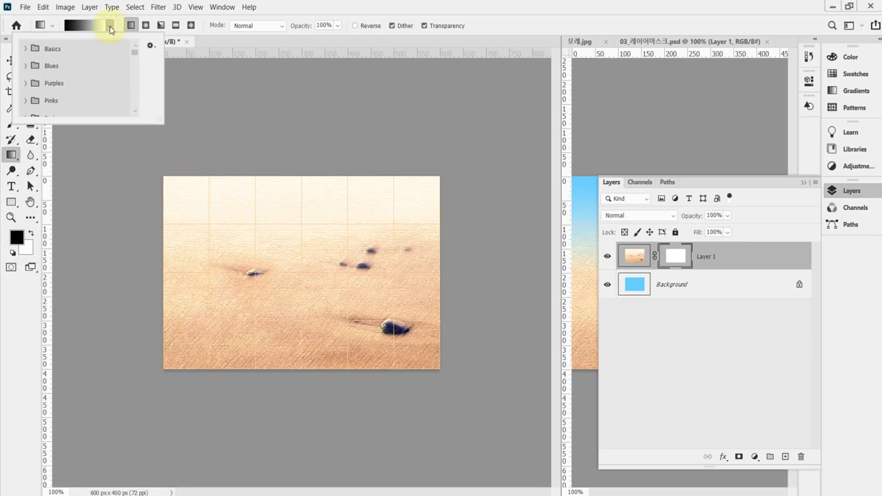
left_click(110, 29)
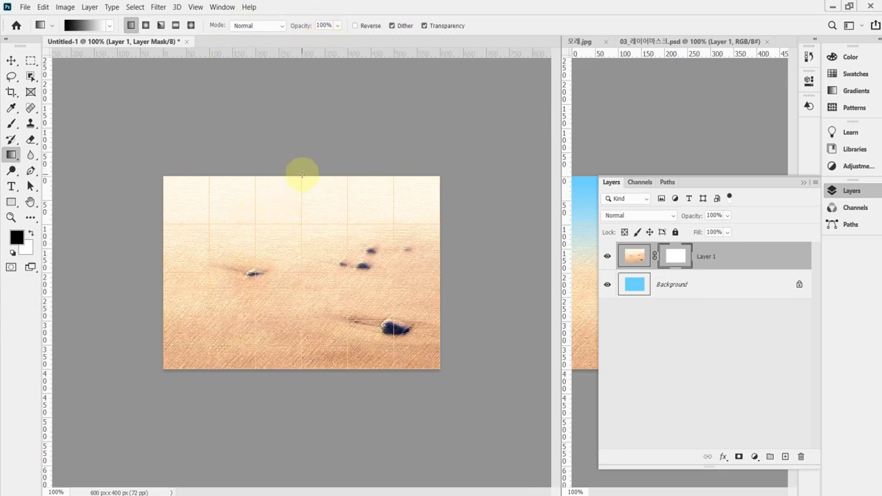
left_click_drag(302, 176, 304, 215)
left_click_drag(301, 266, 301, 229)
left_click_drag(303, 269, 285, 241)
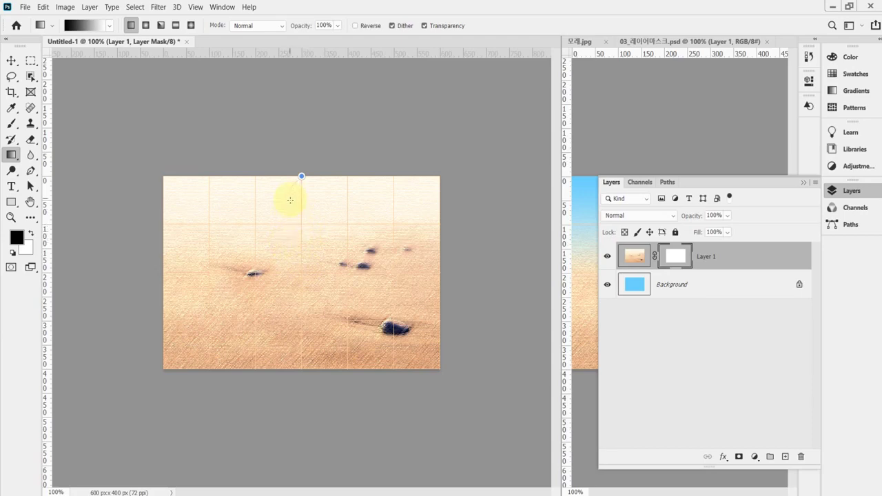
left_click_drag(290, 199, 301, 264)
left_click_drag(371, 233, 301, 212)
left_click_drag(300, 271, 298, 184)
left_click_drag(298, 185, 301, 206)
left_click_drag(300, 278, 298, 278)
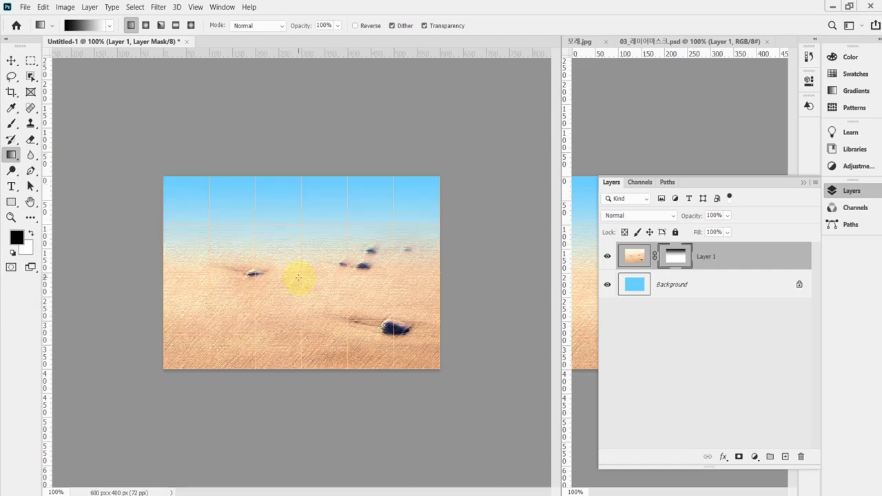
- Redraw the mask gradient with longer vertical and diagonal strokes to compare how the sand fades into blue
mouse_move(300, 203)
left_mouse_down()
mouse_move(300, 192)
mouse_move(301, 250)
left_mouse_up()
left_click_drag(299, 126, 303, 306)
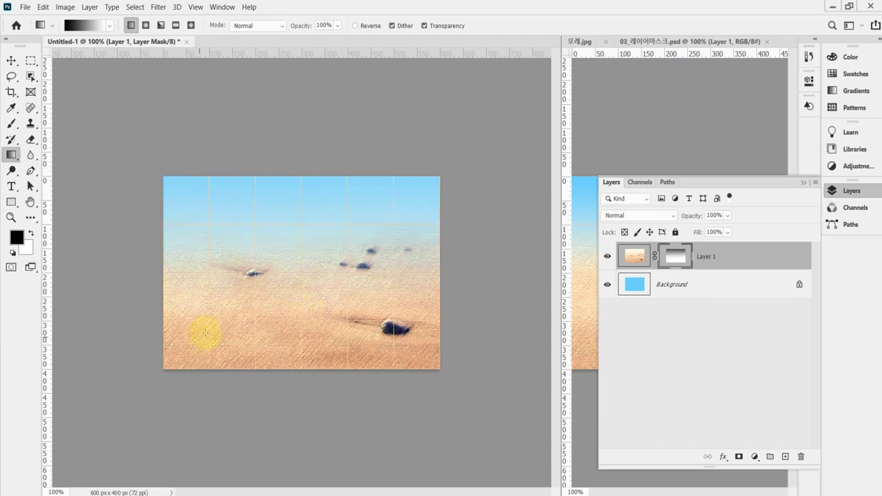
left_click_drag(232, 304, 306, 252)
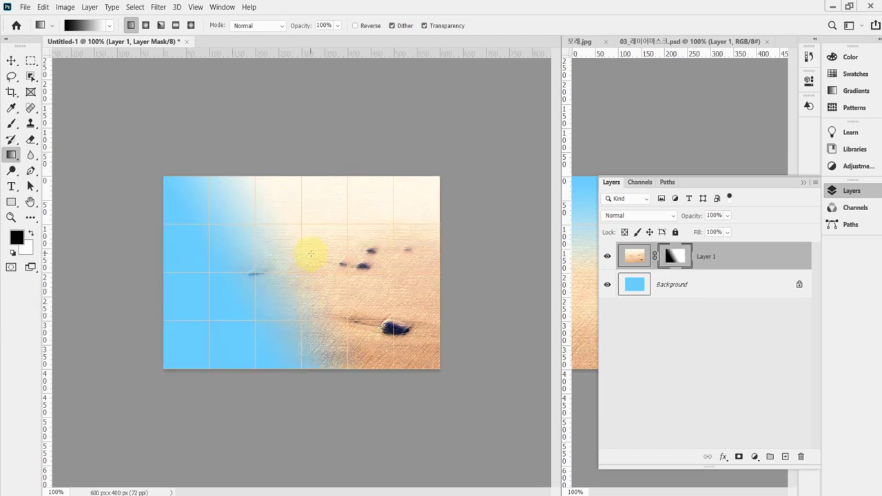
left_click_drag(312, 185, 303, 312)
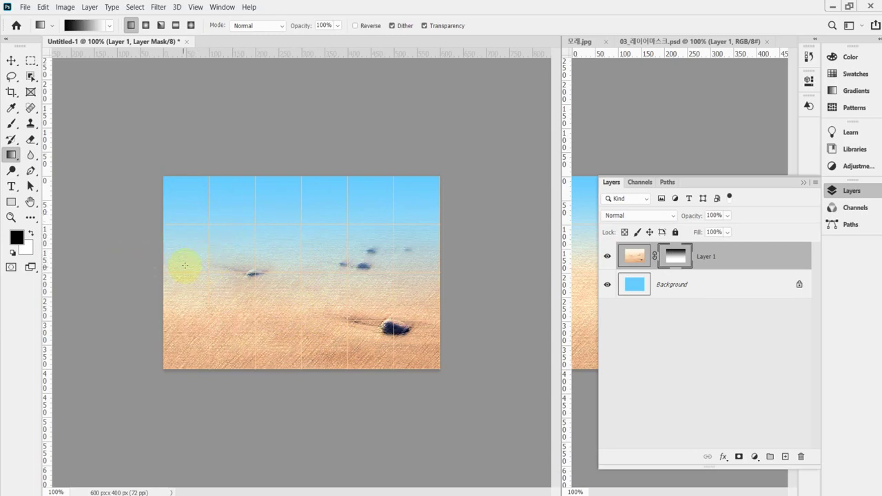
- Try horizontal mask gradients in both directions, hiding the sand first on one side and then on the other
left_click_drag(176, 274, 430, 272)
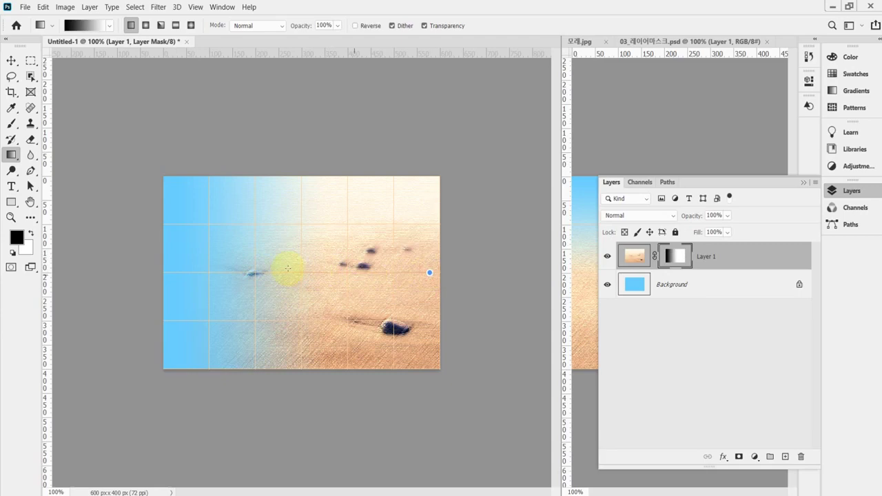
key("ctrl+i")
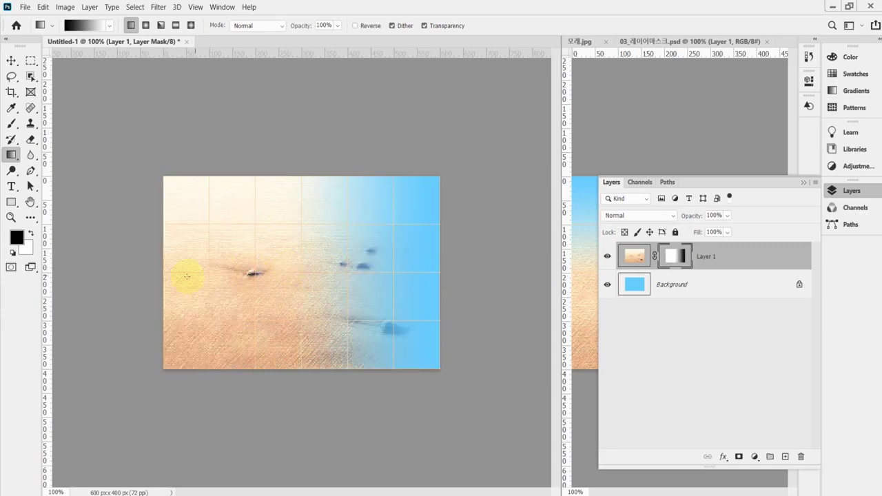
left_click_drag(193, 273, 330, 274)
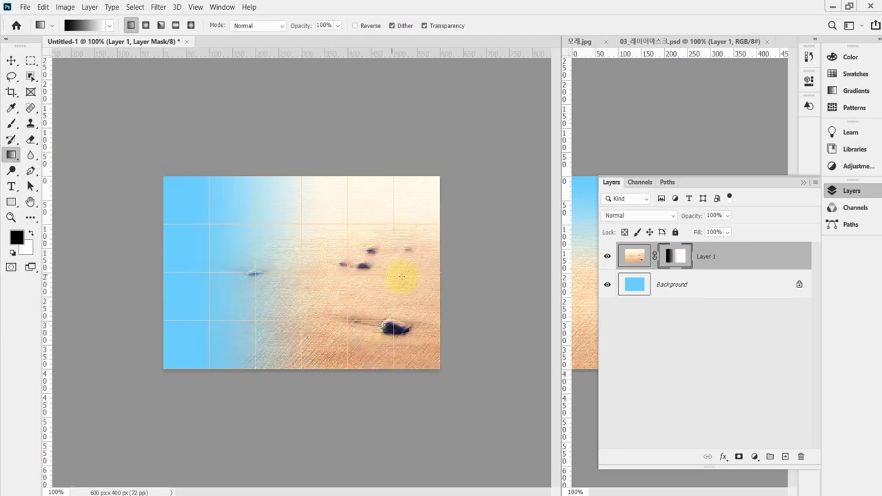
key("ctrl+z")
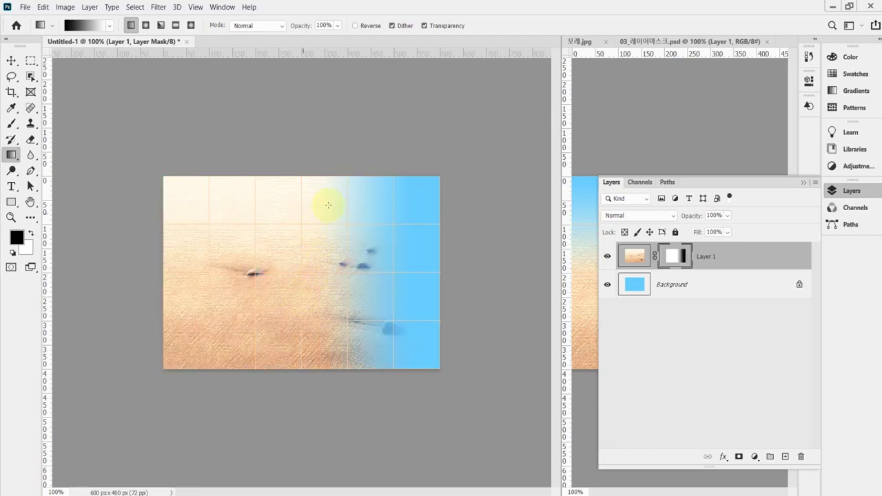
- Redraw the mask gradient vertically with different start points and lengths to vary the softness of the fade
left_click_drag(300, 180, 300, 180)
left_click_drag(298, 273, 301, 275)
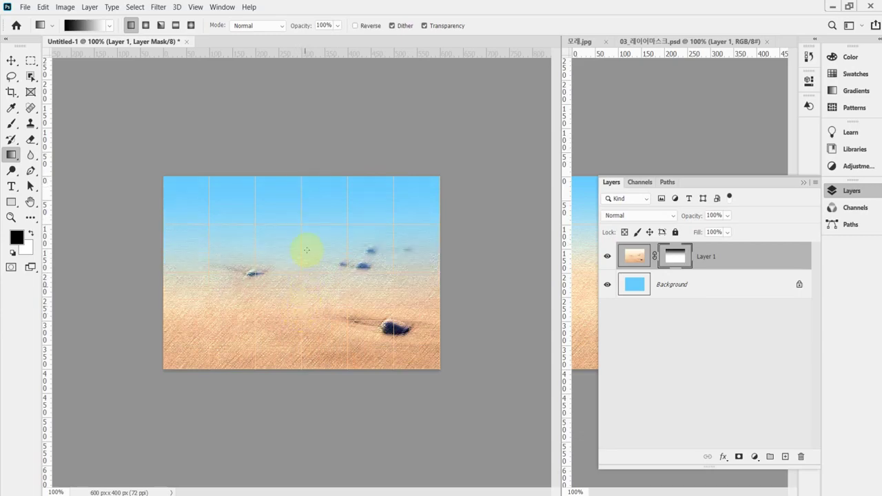
left_click_drag(301, 183, 301, 168)
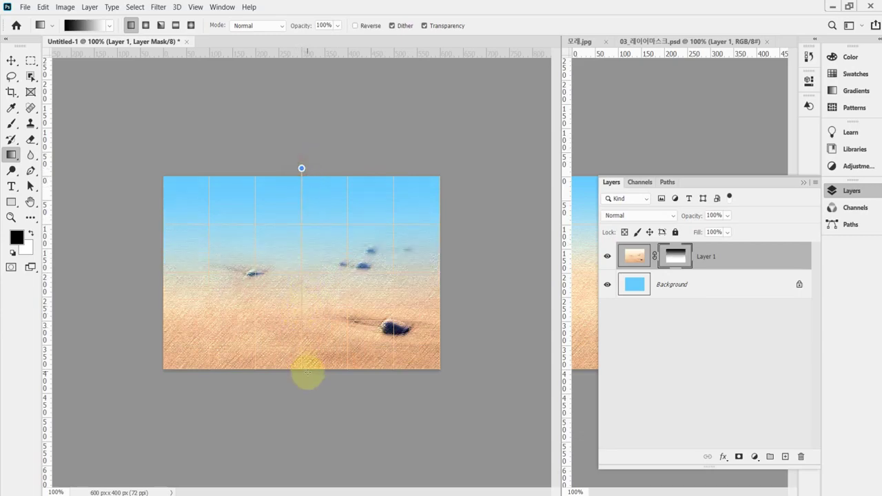
left_click_drag(289, 217, 275, 248)
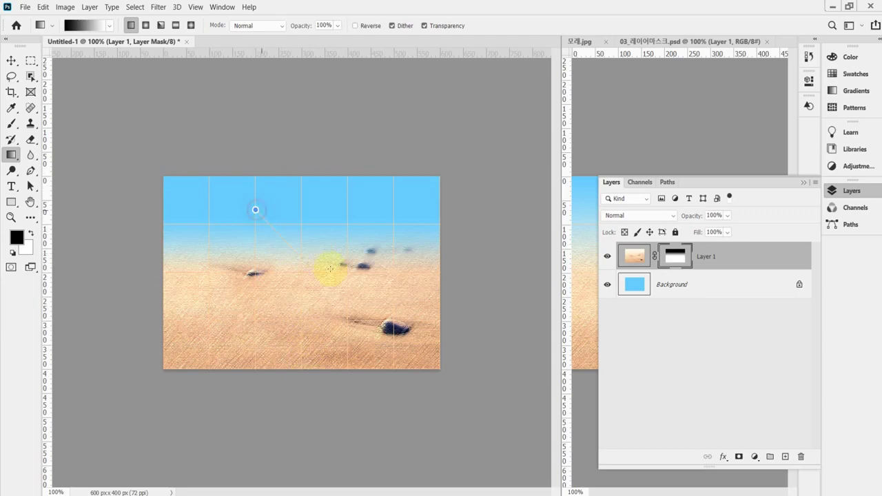
- Test diagonal and horizontal gradients across the mask, starting from different corners and sides of the canvas
left_click_drag(327, 211, 262, 257)
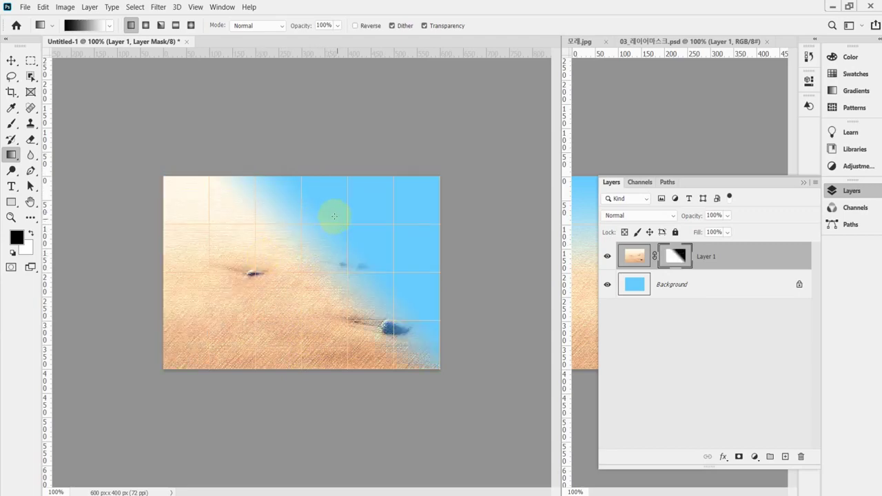
left_click_drag(400, 196, 229, 314)
left_click_drag(192, 205, 339, 310)
left_click_drag(191, 342, 394, 339)
left_click_drag(295, 250, 294, 250)
- Draw the mask's black-to-white gradient vertically from the canvas's upper edge to about mid-height, matching the example's blue-to-sand fade
left_click_drag(301, 176, 305, 296)
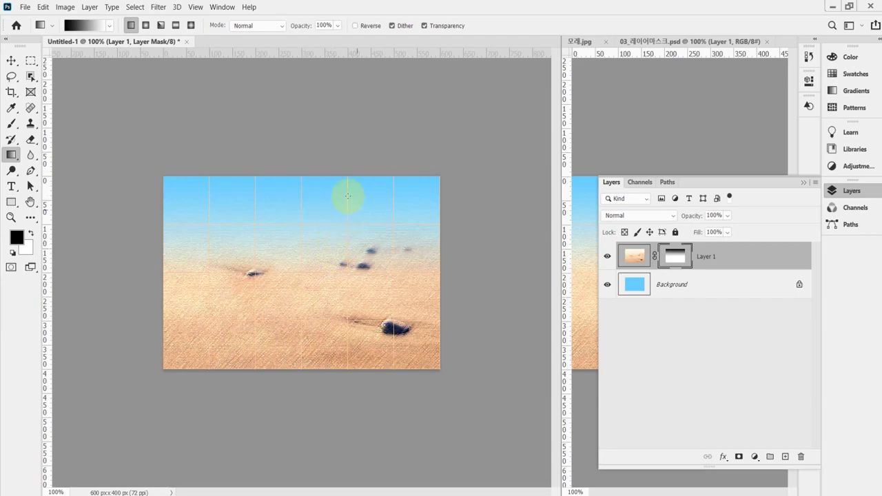
left_click_drag(301, 175, 309, 259)
left_click_drag(304, 322, 304, 277)
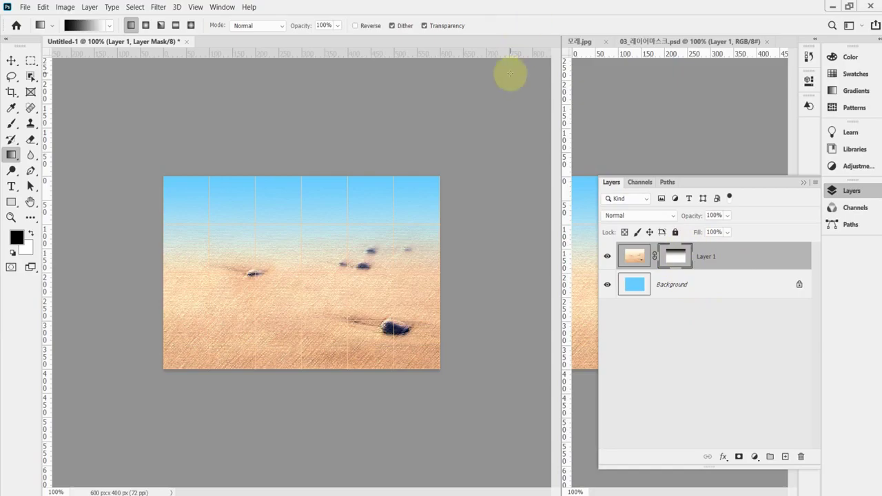
- Switch to the 02_ducky.jpg image and its finished example ducky_완성.psd, shown side by side
key("alt+Tab")
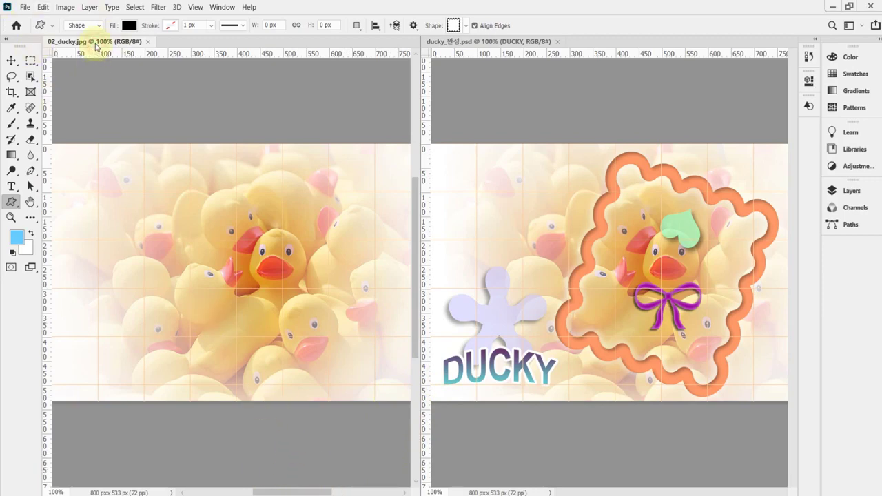
- Activate the Custom Shape Tool in Shape mode for the 02_ducky.jpg image
right_click(13, 204)
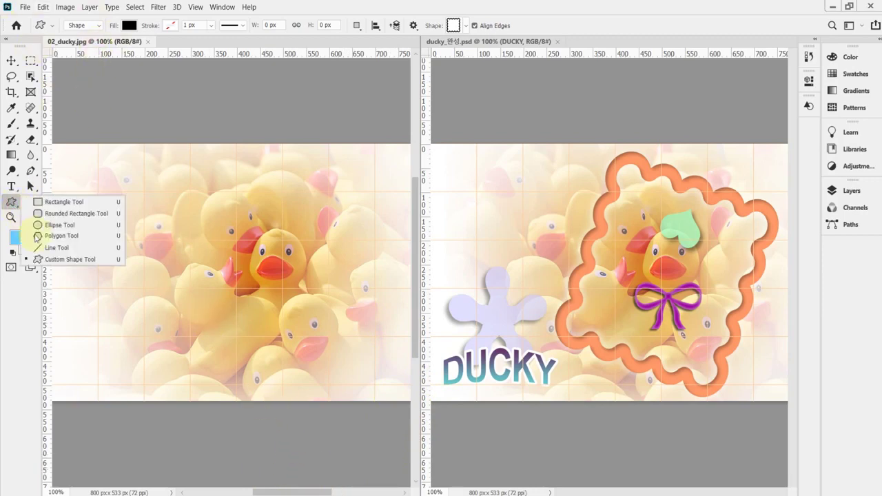
left_click(49, 259)
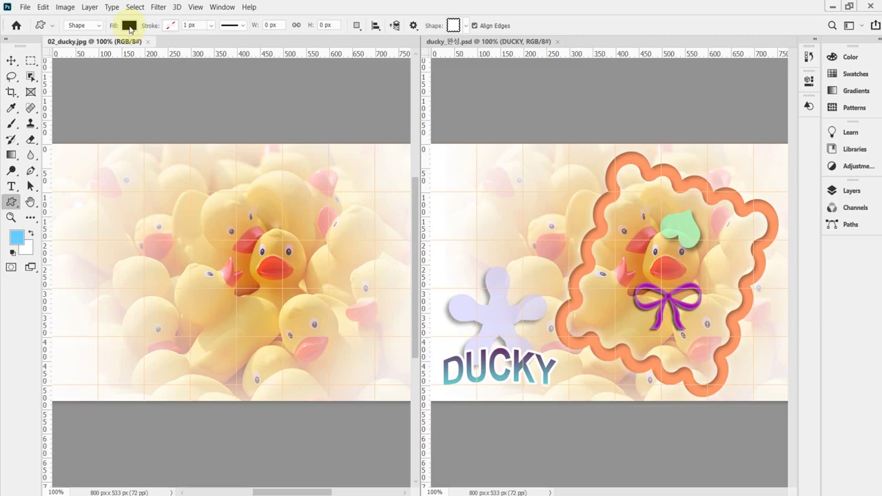
left_click(87, 26)
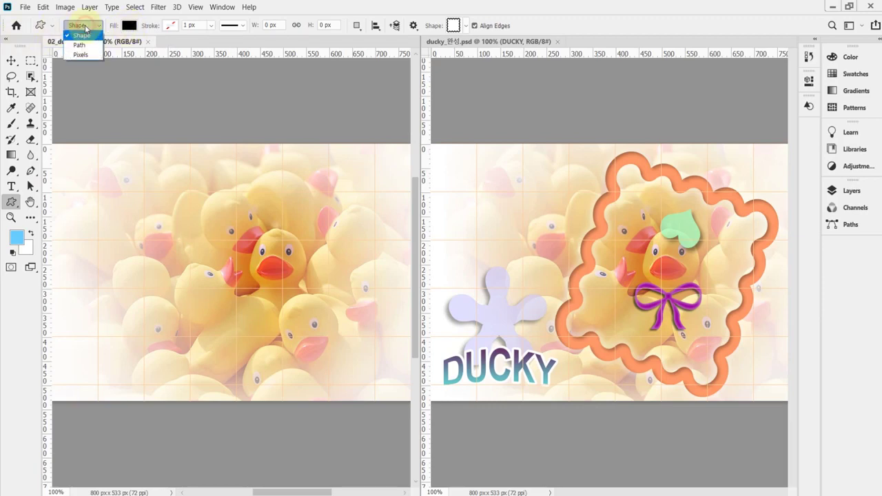
left_click(84, 34)
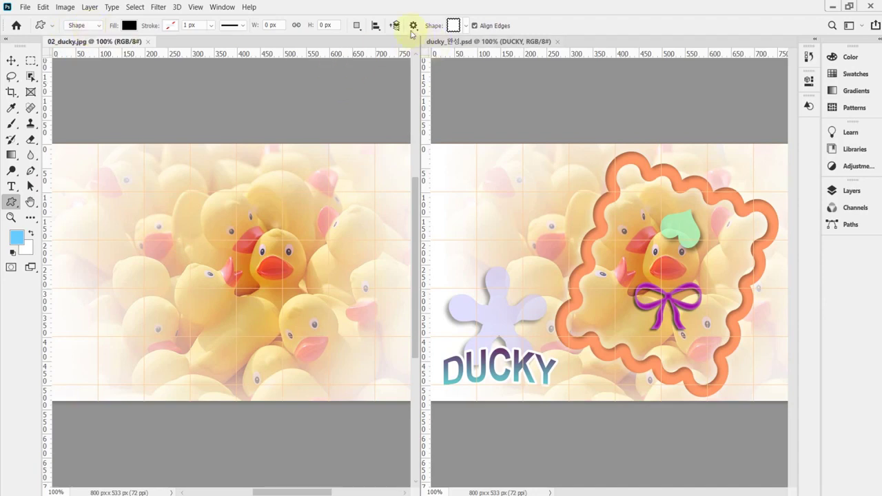
- Examine the Frames group within All Legacy Default Shapes among the available custom shapes
left_click(465, 26)
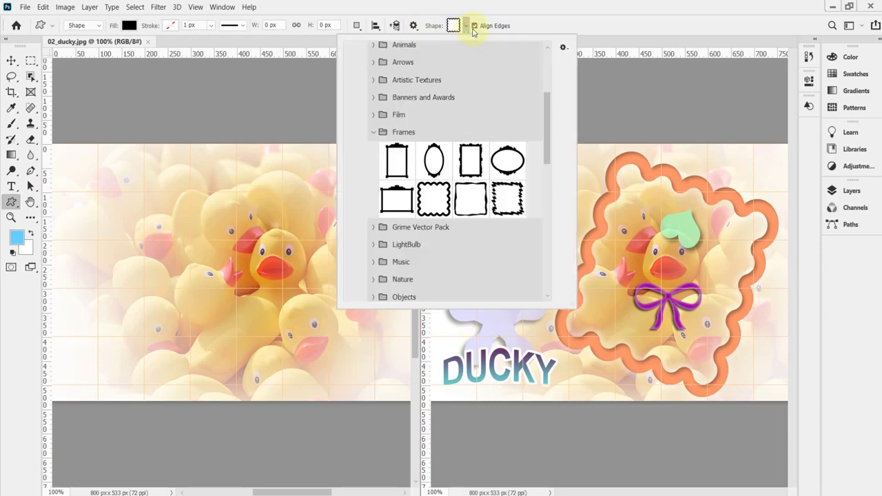
scroll(450, 138, "up", 1)
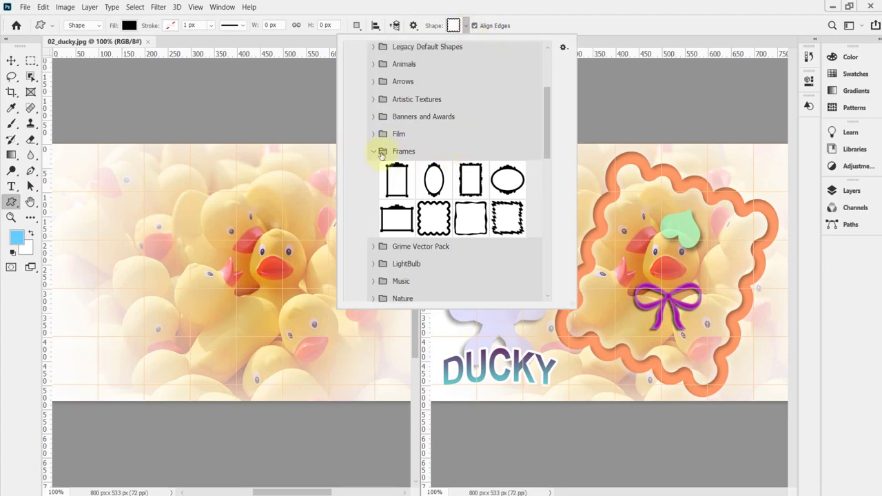
left_click(432, 219)
left_click_drag(547, 131, 550, 99)
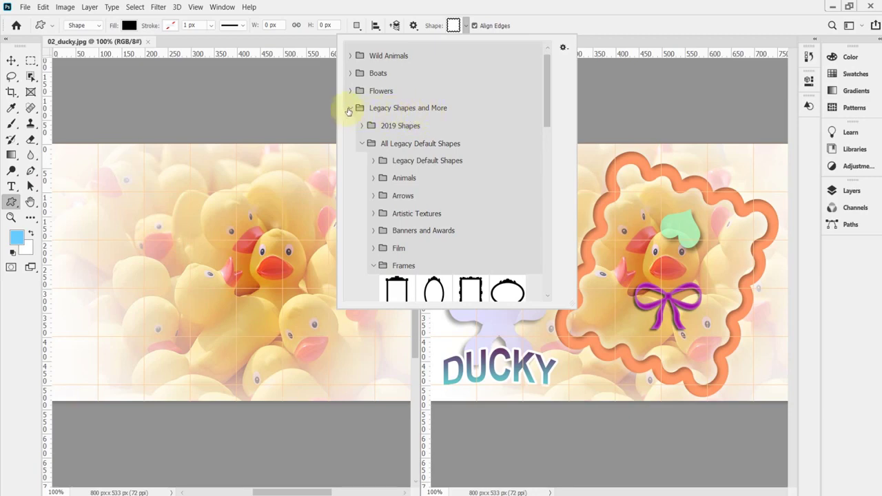
left_click(521, 15)
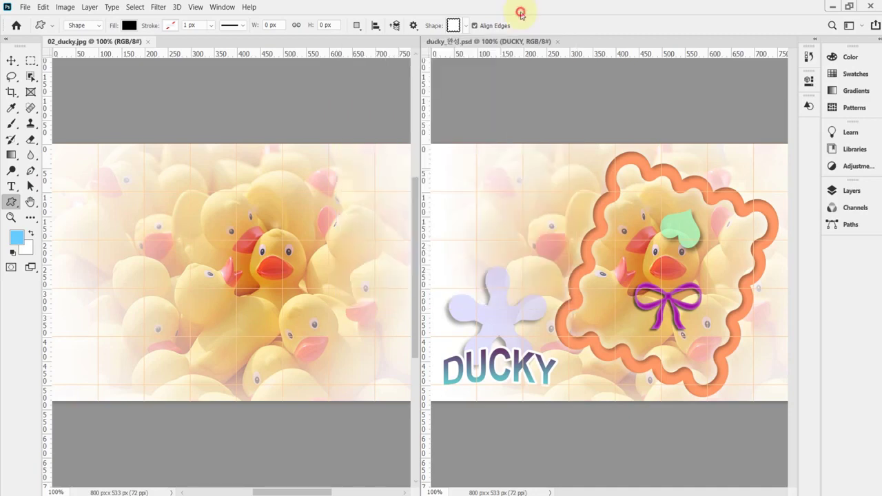
- Examine where the Legacy Shapes and More set is loaded and how its group expands and collapses among the shape presets
left_click(221, 8)
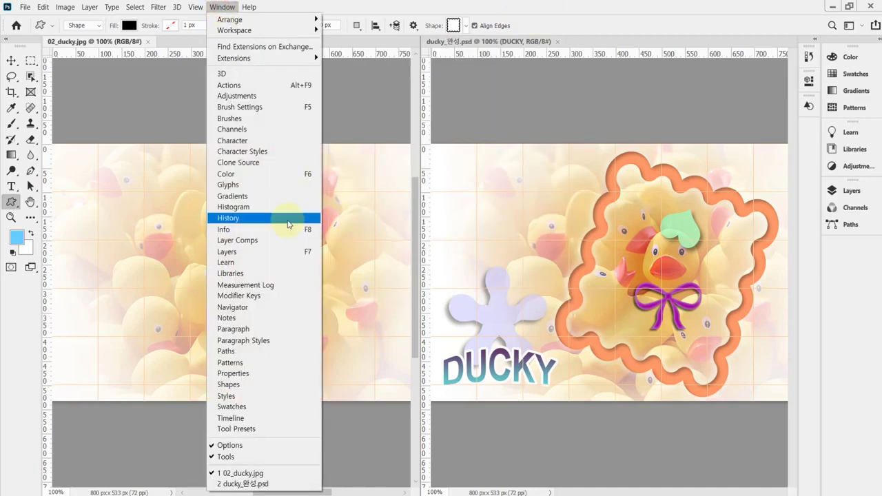
left_click(273, 384)
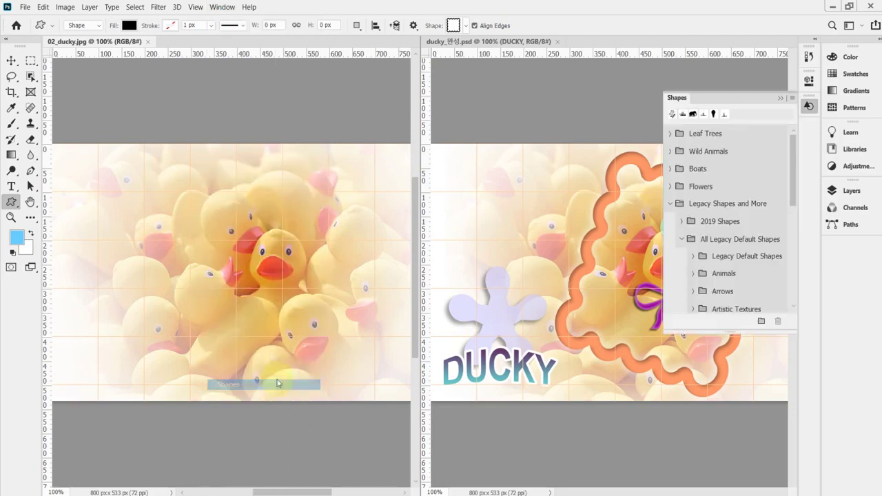
left_click(793, 99)
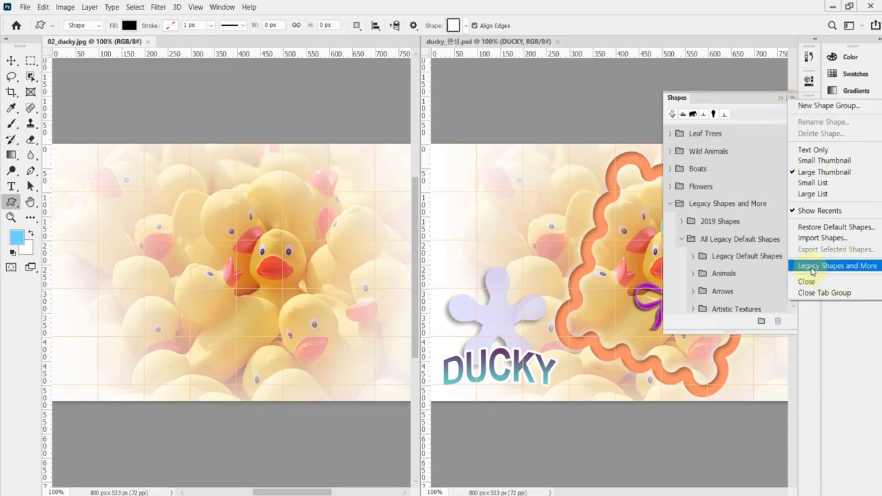
left_click(727, 205)
left_click(670, 205)
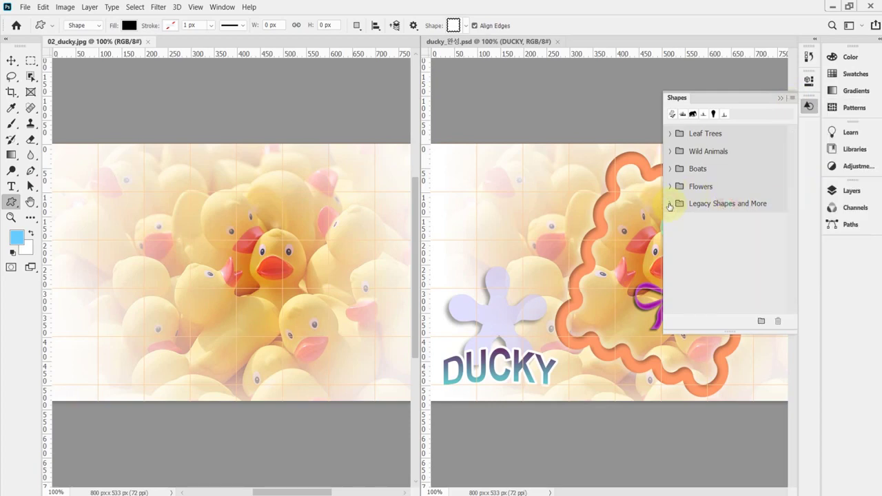
left_click(669, 205)
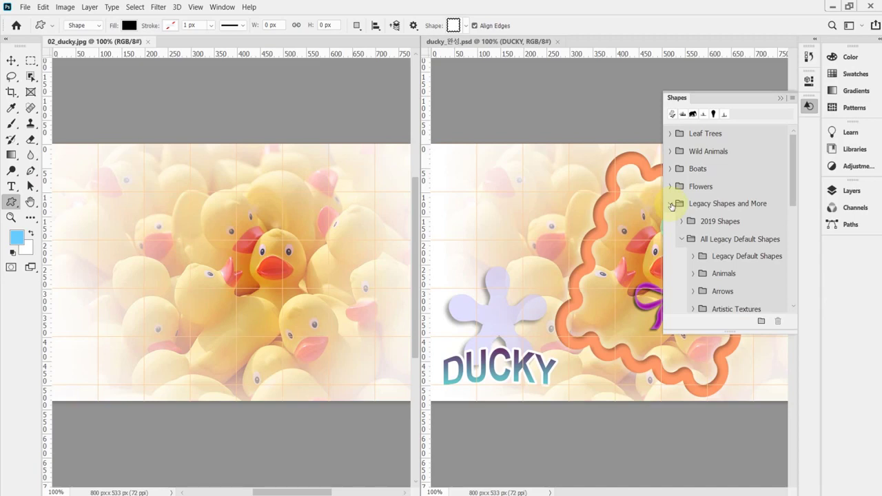
left_click(672, 205)
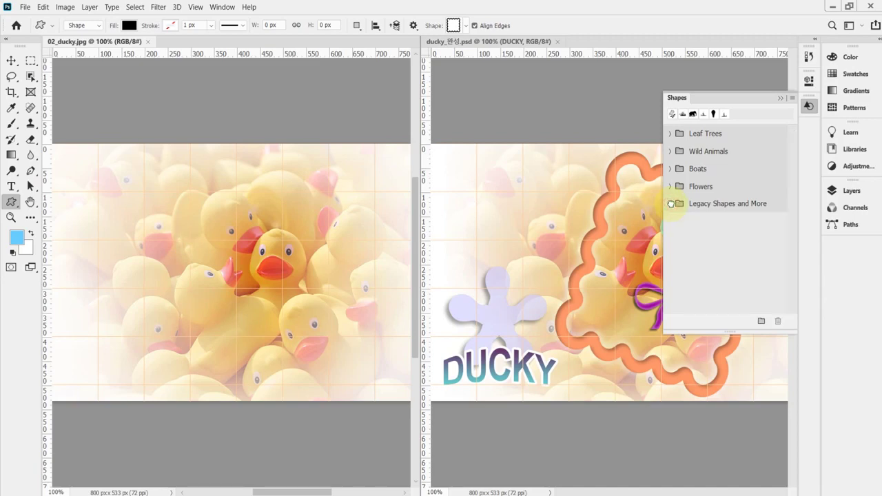
left_click(809, 105)
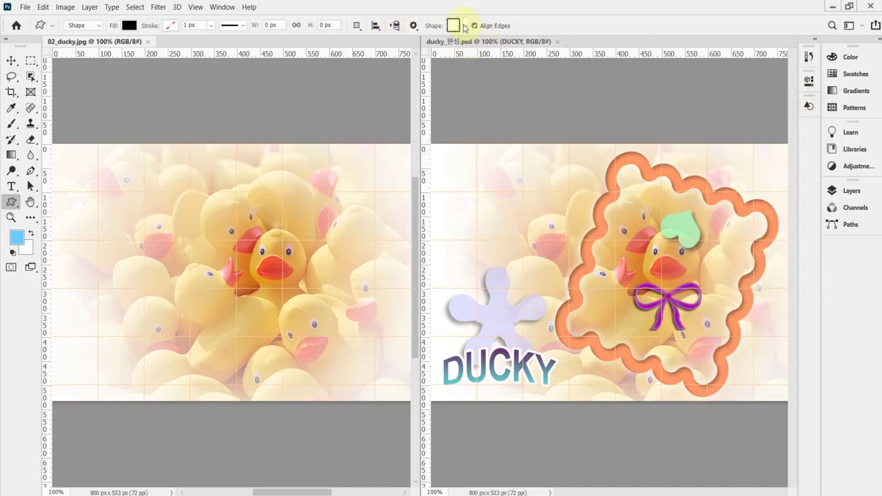
- Draw the scalloped frame from the legacy Frames shapes around the central duck, about 371 px wide and 433 px high
left_click(465, 25)
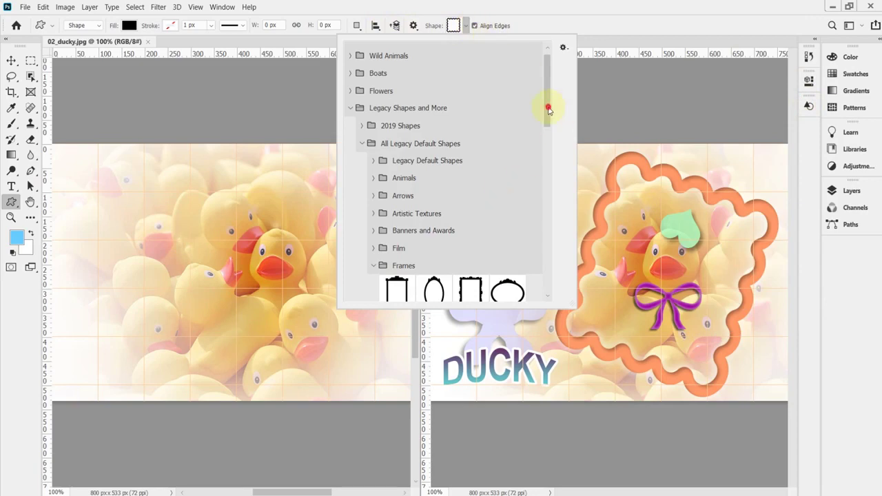
left_click_drag(549, 106, 552, 146)
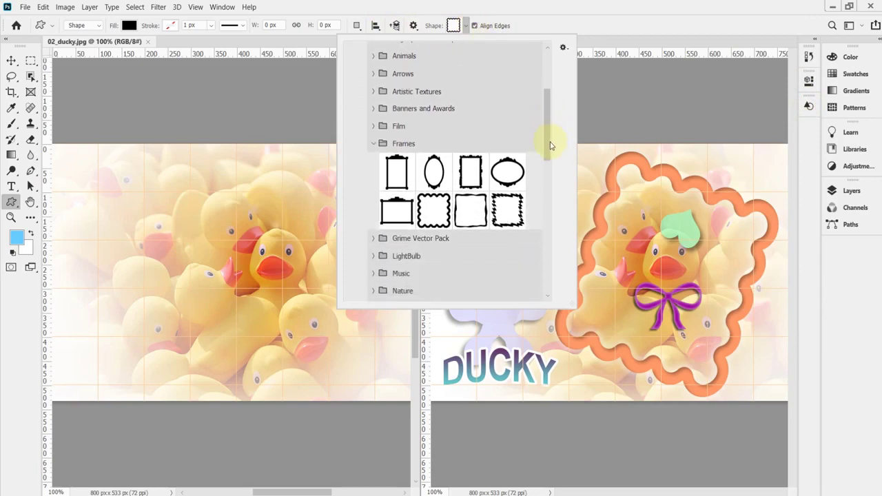
left_click(427, 214)
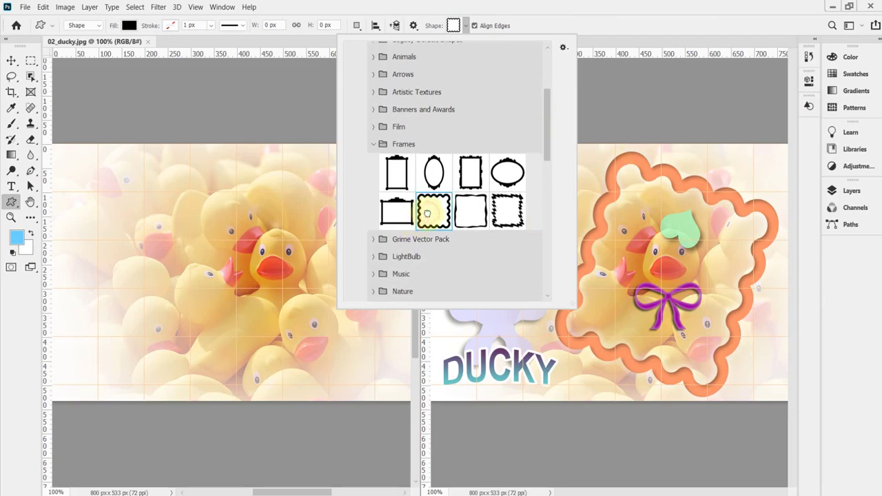
left_click(544, 22)
mouse_move(214, 166)
left_mouse_down()
mouse_move(265, 345)
mouse_move(330, 296)
mouse_move(351, 346)
mouse_move(393, 382)
mouse_move(383, 375)
left_mouse_up()
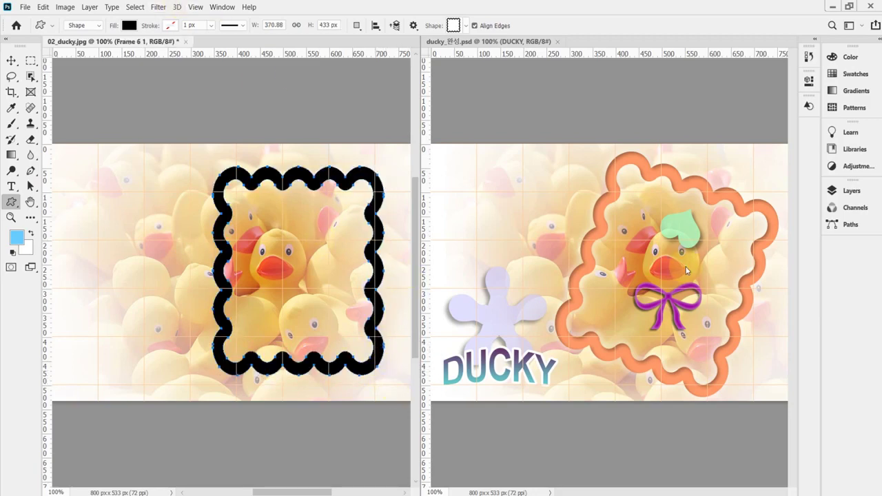
- Set the scalloped frame shape's fill colour to orange #f96
left_click(852, 191)
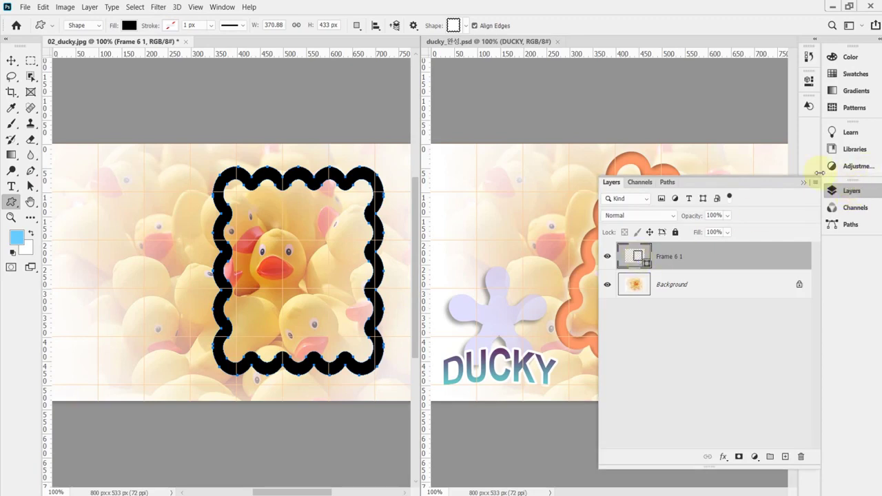
double_click(637, 256)
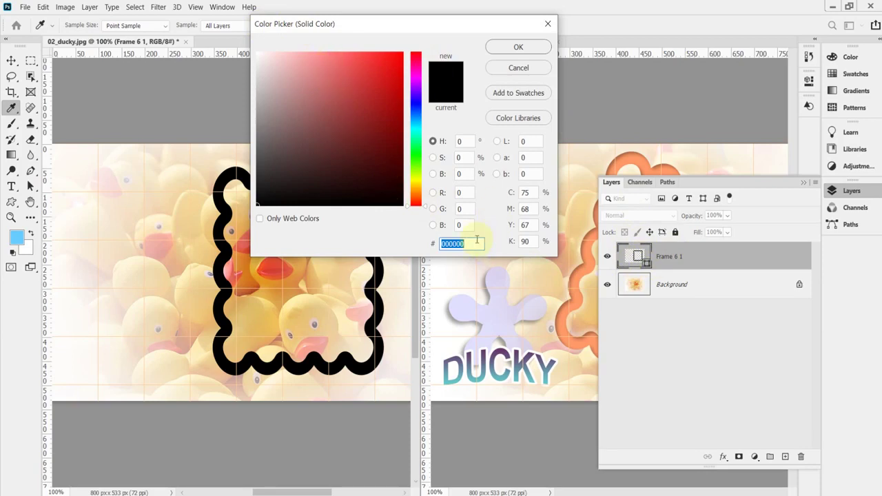
type("f9")
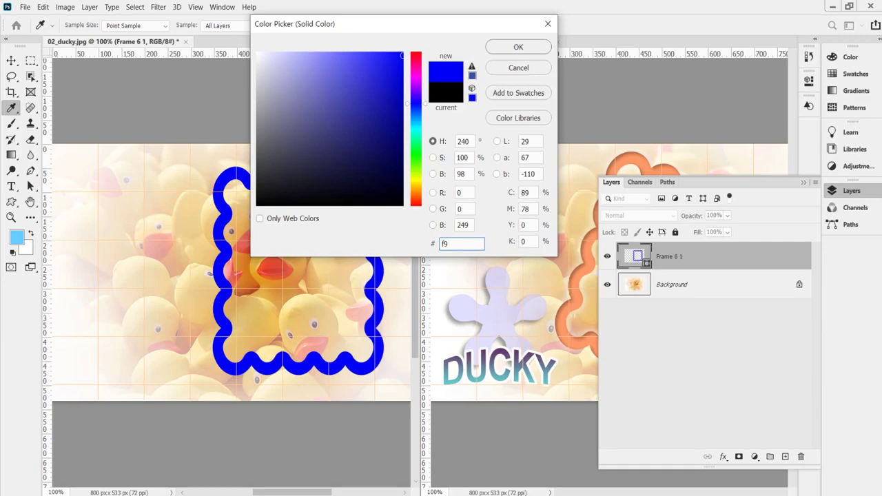
type("6")
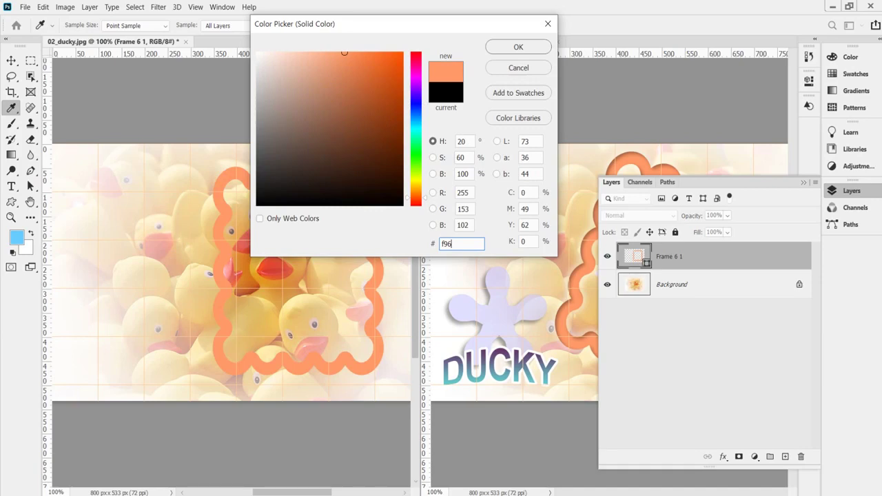
key("Return")
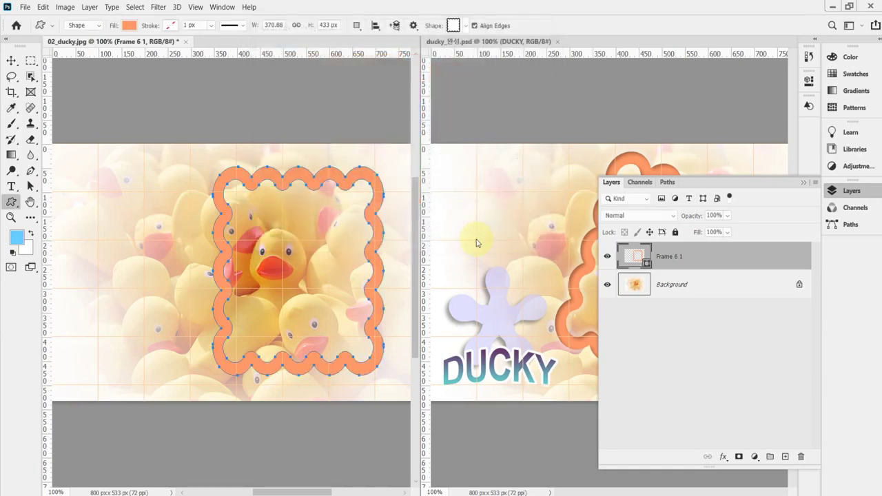
left_click(860, 191)
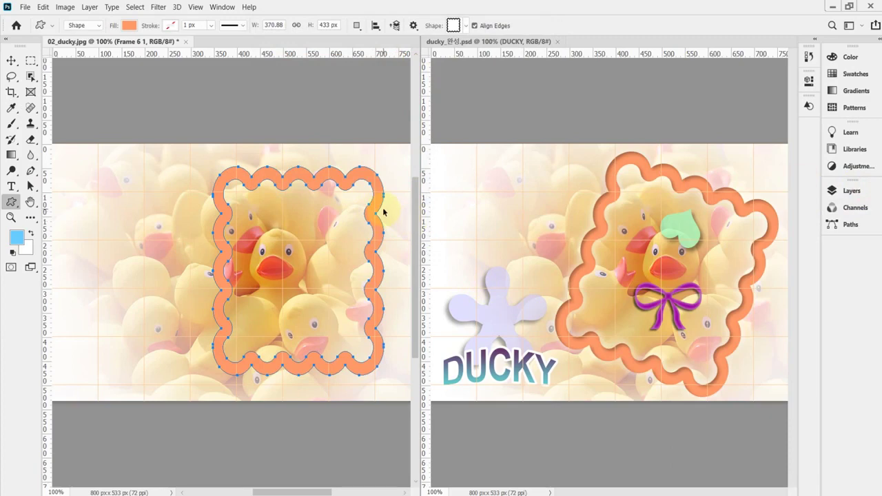
- Rotate the orange frame about 23.6° clockwise and shift it about 50 px toward the middle of the canvas
key("ctrl+t")
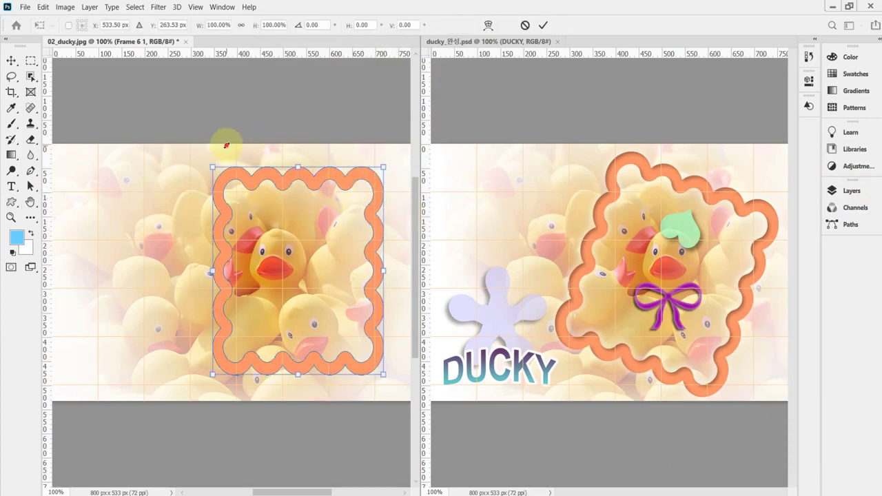
left_click_drag(227, 142, 275, 138)
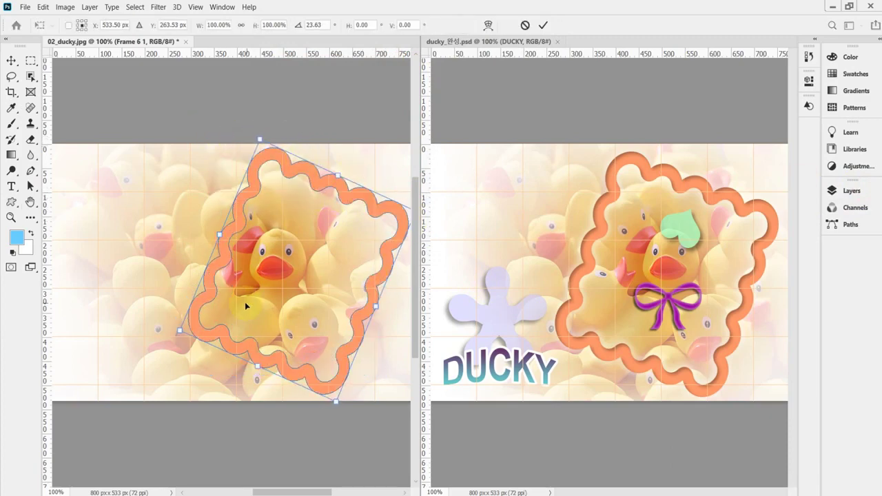
left_click_drag(237, 267, 198, 276)
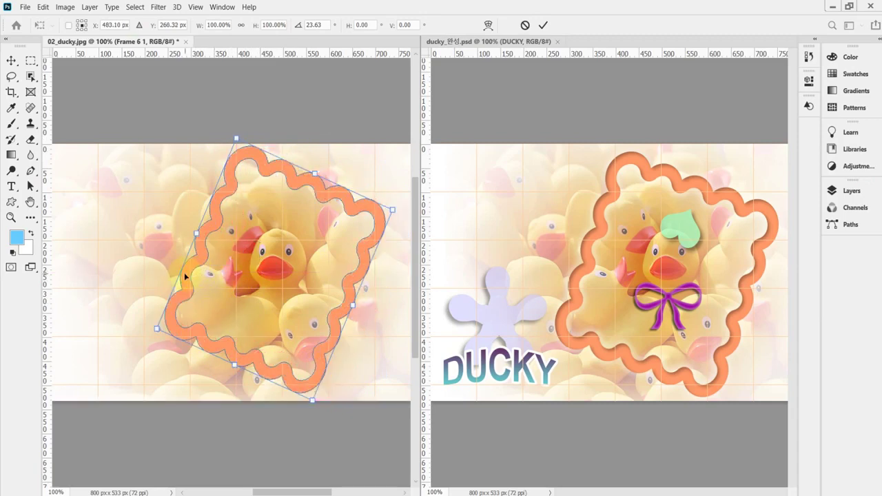
- Resize the rotated frame to about 104% width and 97% height to match the example, and apply the transformation
left_click_drag(310, 395, 313, 403)
left_click_drag(235, 136, 232, 138)
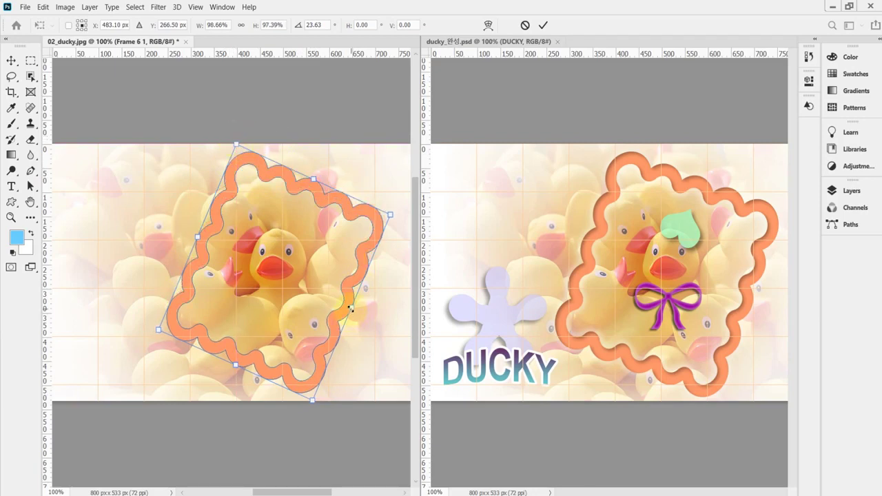
left_click_drag(350, 307, 317, 284)
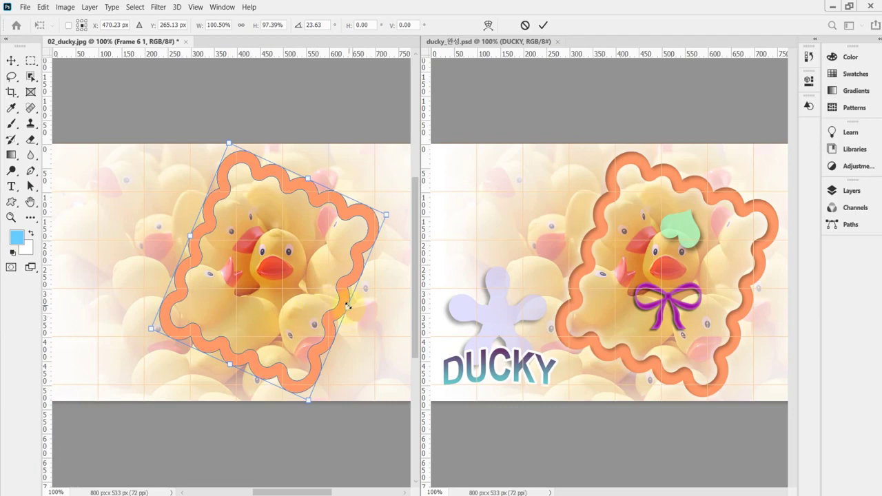
left_click_drag(347, 305, 352, 310)
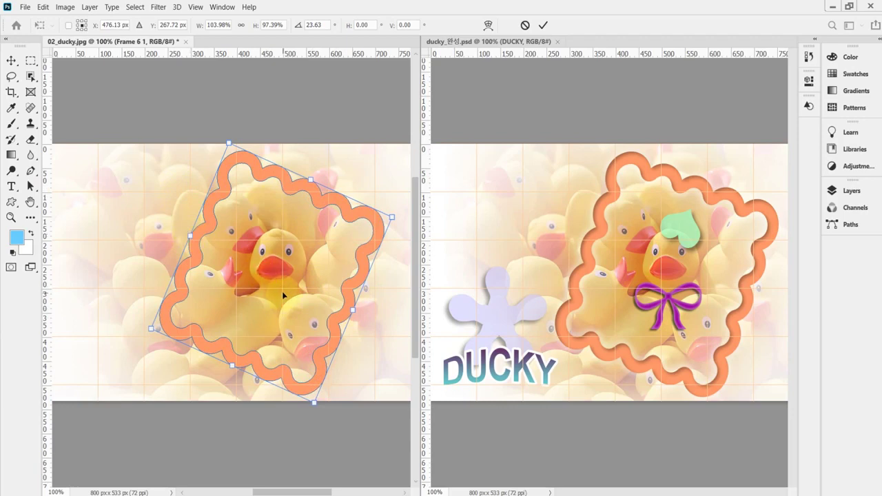
key("Return")
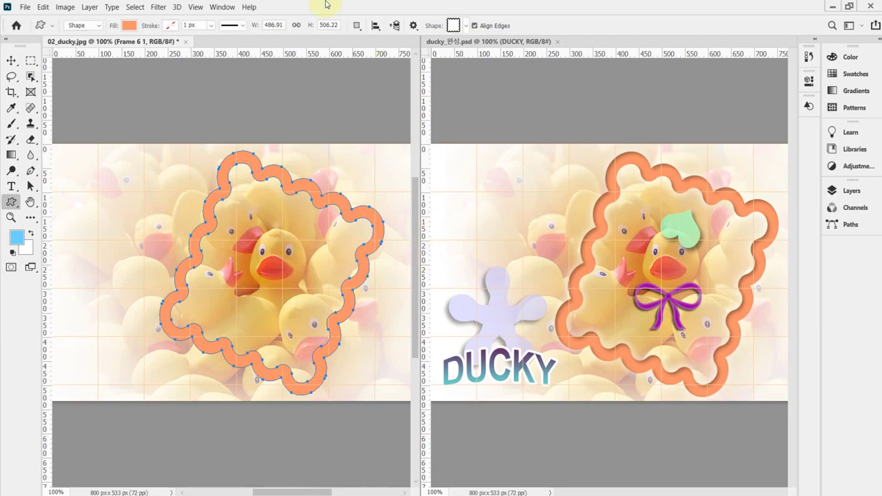
- Add an inner shadow to the orange frame layer with 35% opacity and a 135° angle
left_click(852, 190)
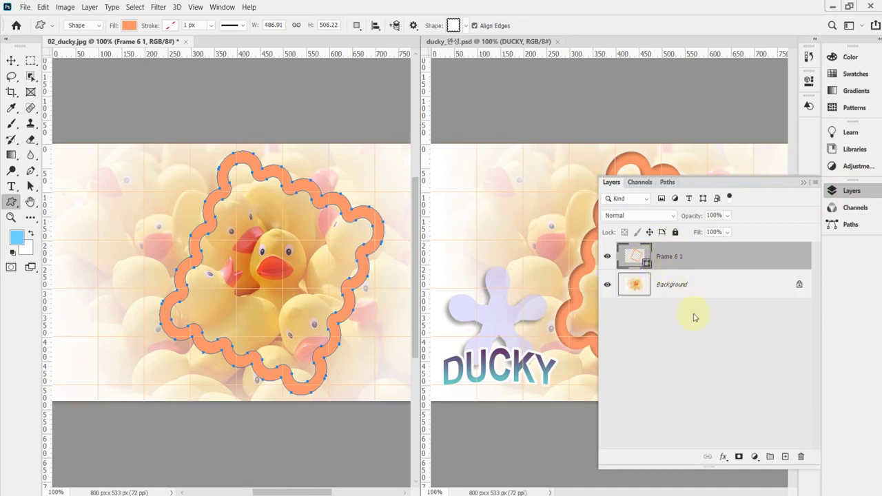
left_click(723, 457)
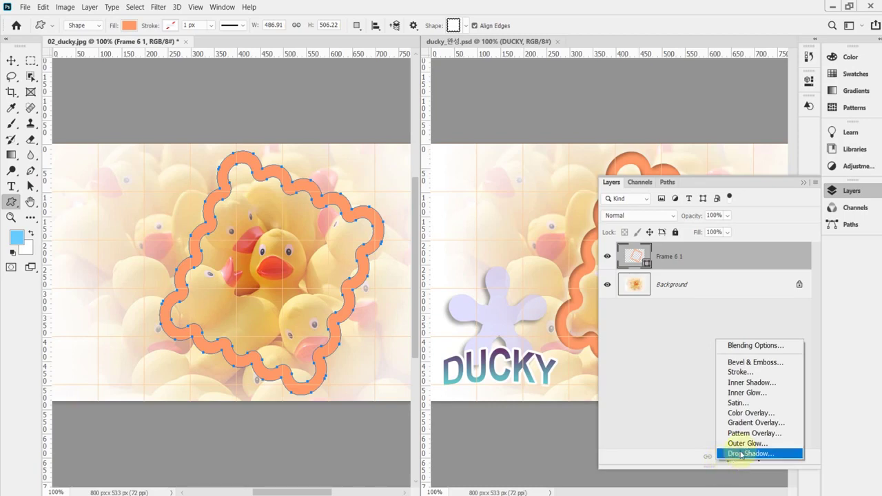
left_click(760, 383)
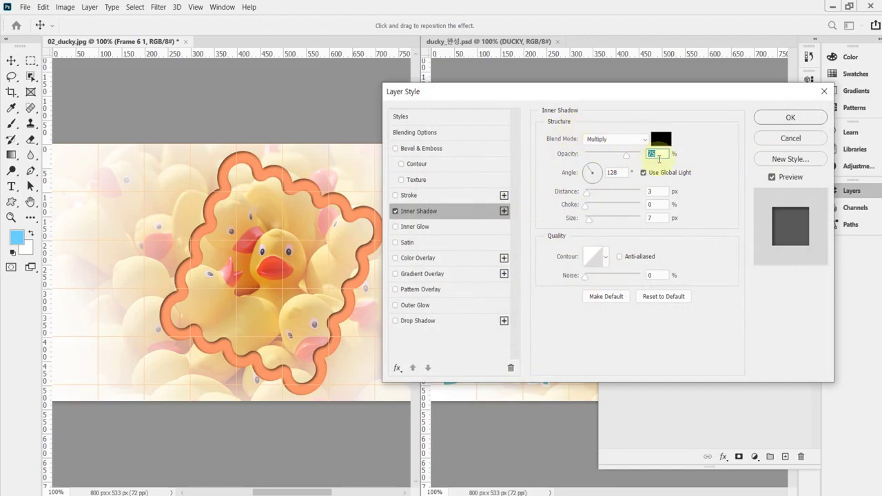
type("35")
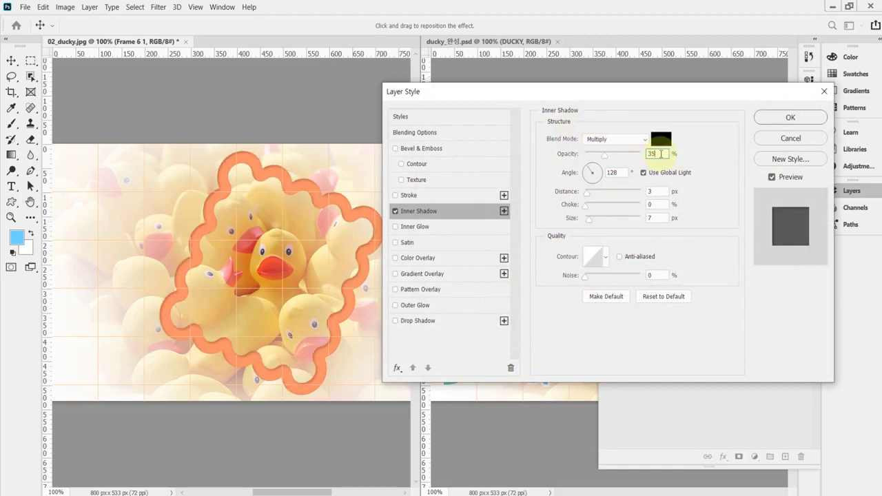
key("Tab")
type("135")
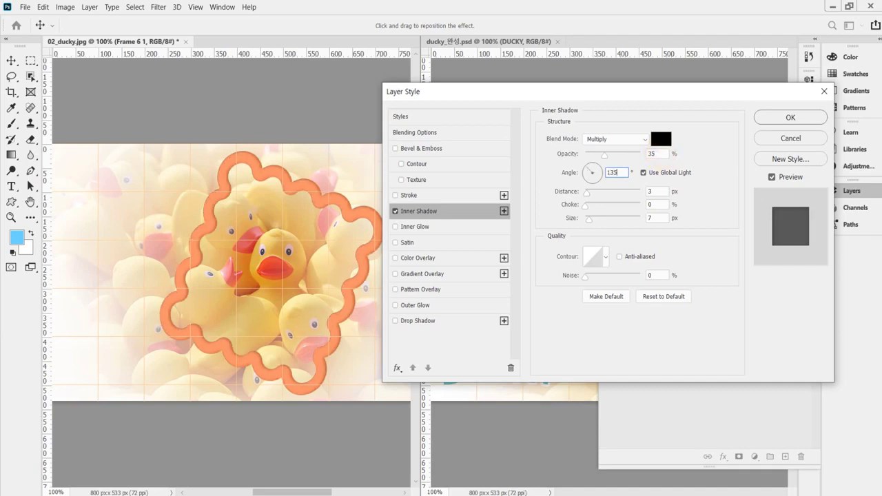
- Set the frame's inner shadow to a distance of 5 px, choke of 5% and size of 9 px
left_click(663, 153)
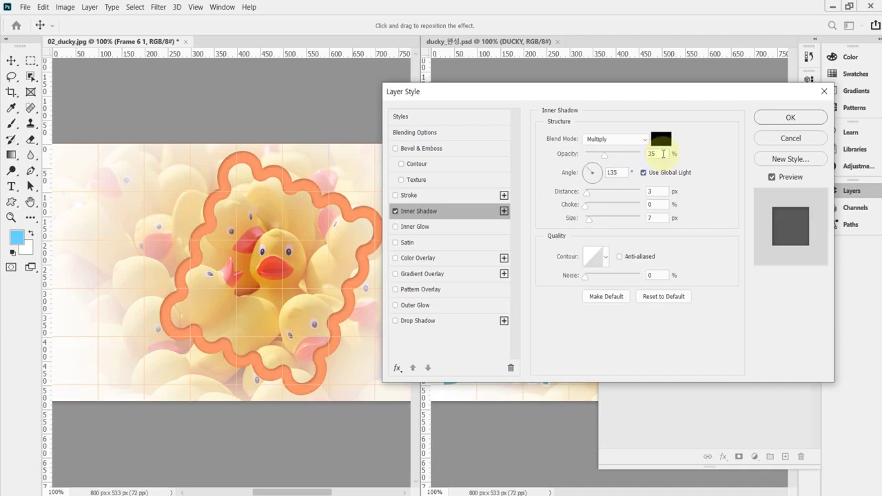
key("Tab")
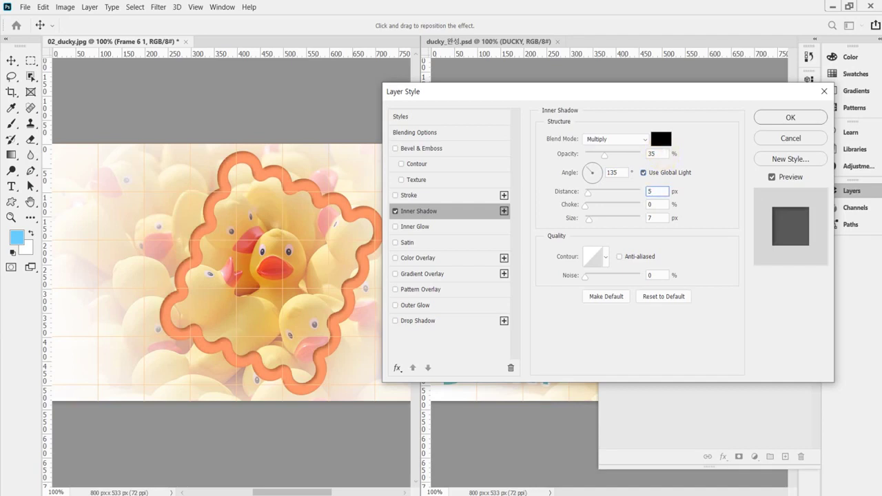
type("5")
key("Tab")
type("5")
key("Tab")
type("9")
left_click(426, 310)
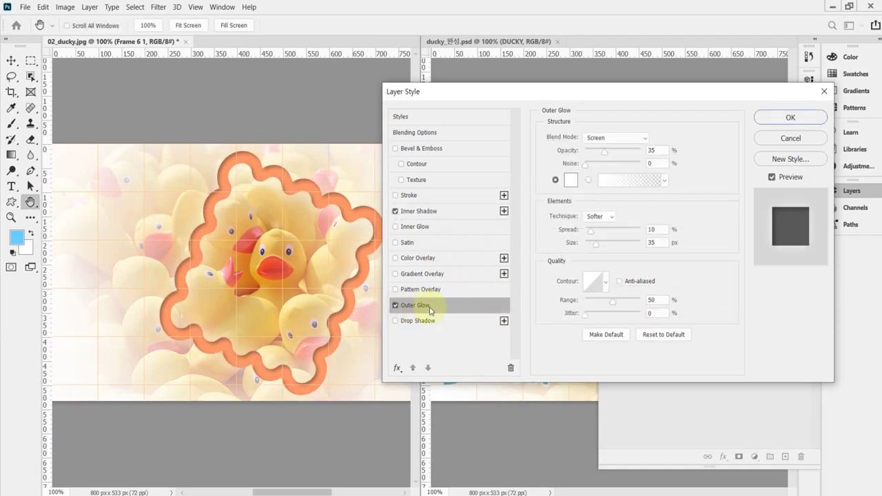
left_click(396, 306)
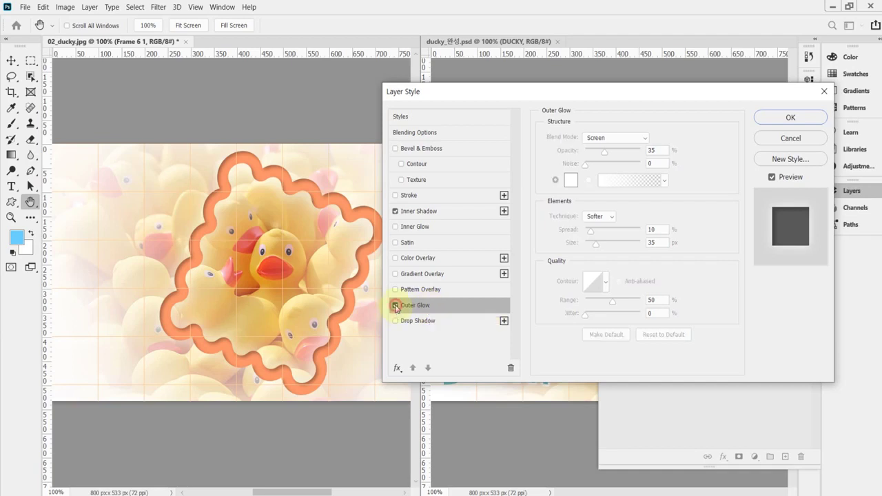
left_click(418, 212)
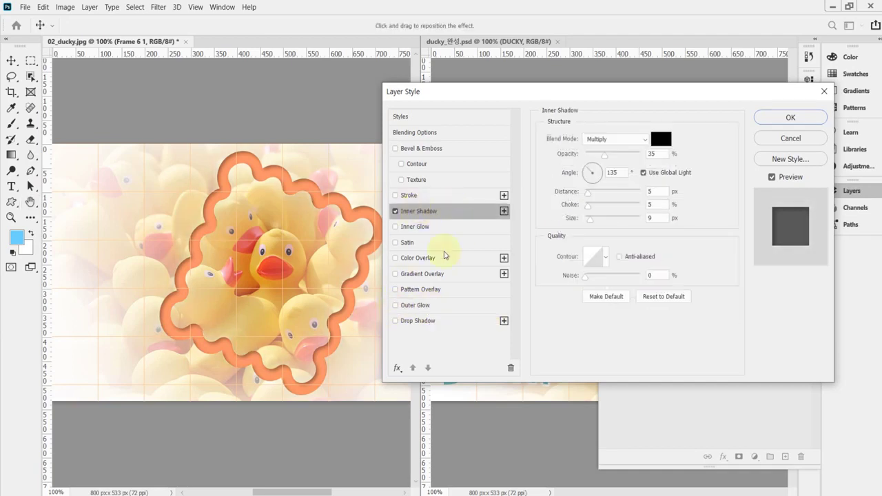
- Add an outer glow with 20% spread and 20 px size to the frame and apply the layer style
left_click(396, 306)
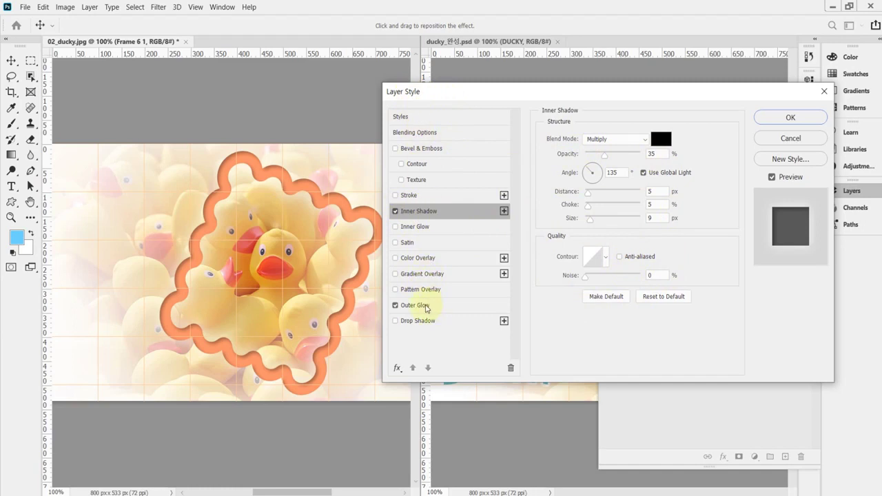
left_click(426, 307)
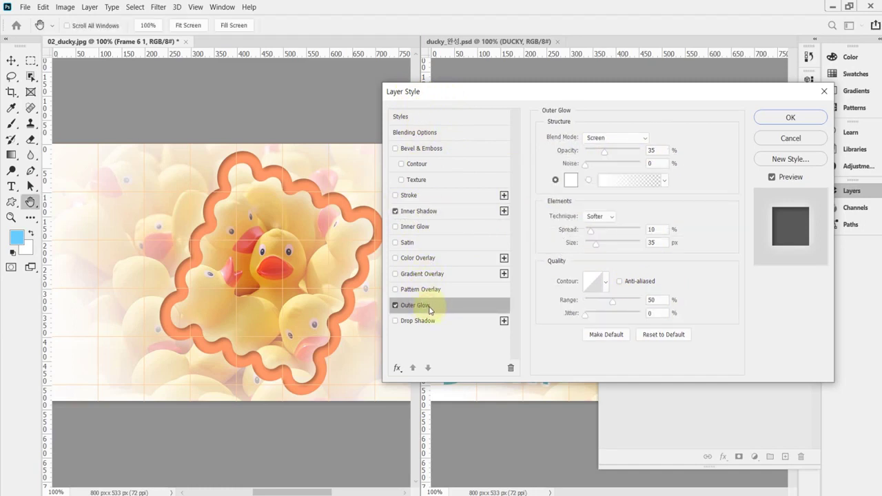
left_click(396, 306)
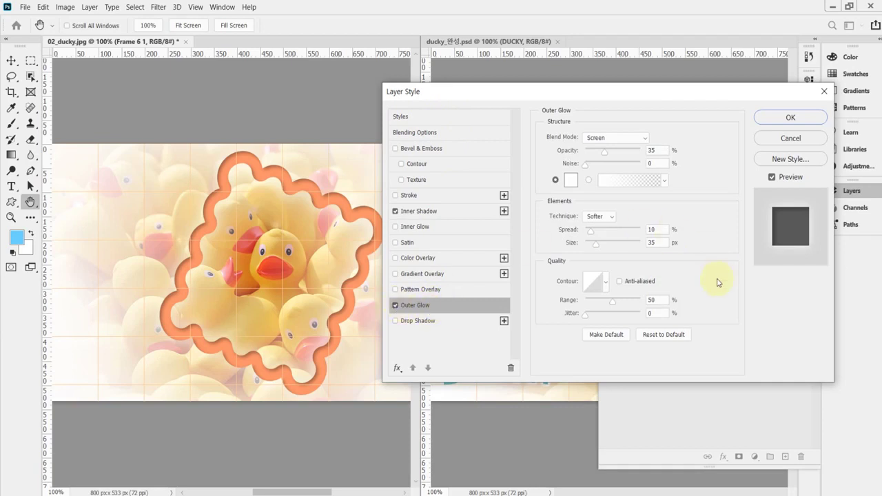
left_click(657, 151)
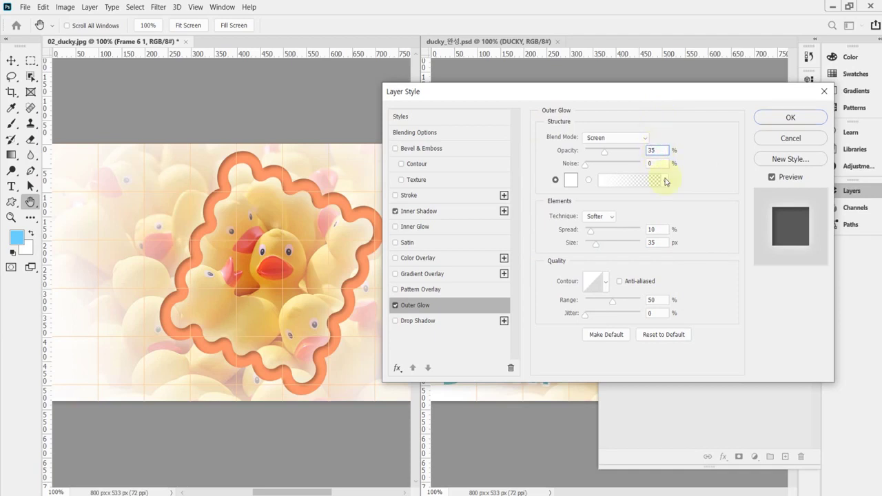
double_click(658, 231)
type("20")
double_click(656, 243)
type("20")
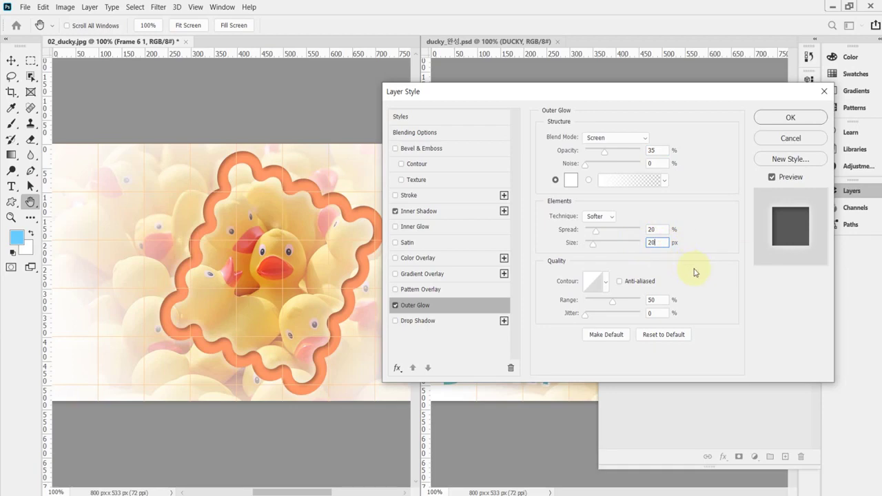
left_click(775, 118)
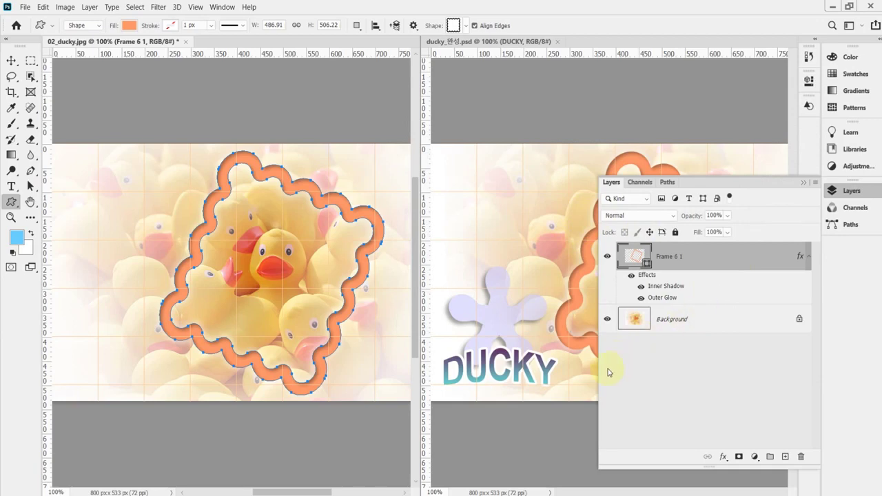
- Deselect the frame's path and choose the bow from the legacy Objects shapes for the Custom Shape tool
left_click_drag(598, 363, 666, 366)
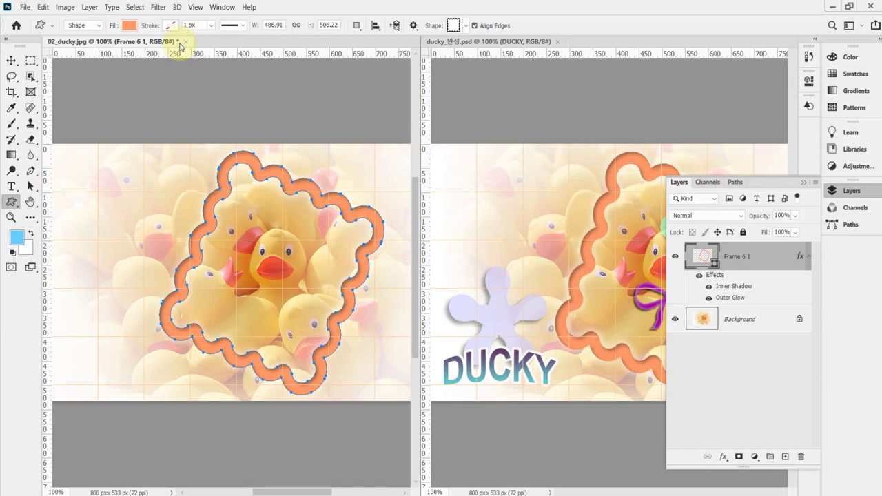
key("Escape")
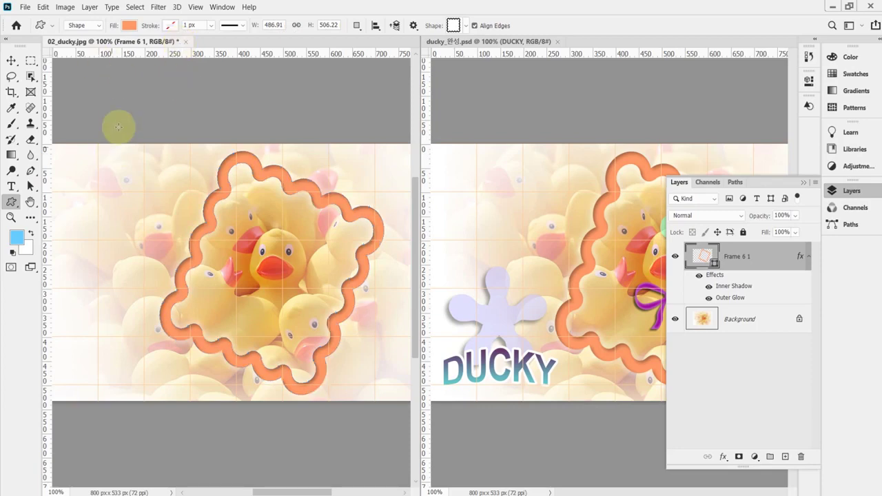
left_click(466, 26)
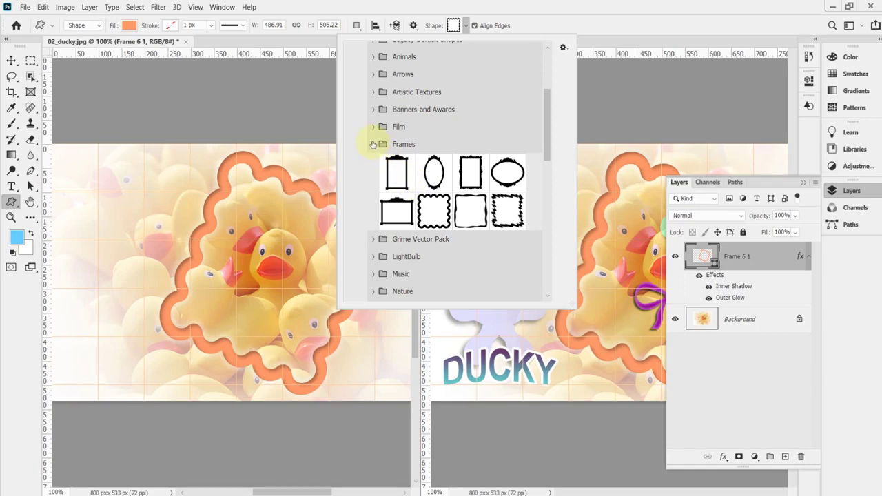
left_click(372, 143)
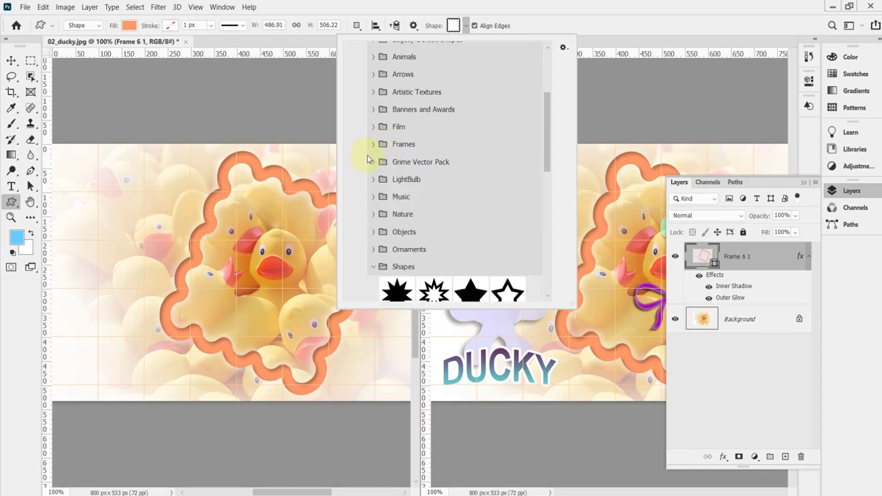
left_click(375, 232)
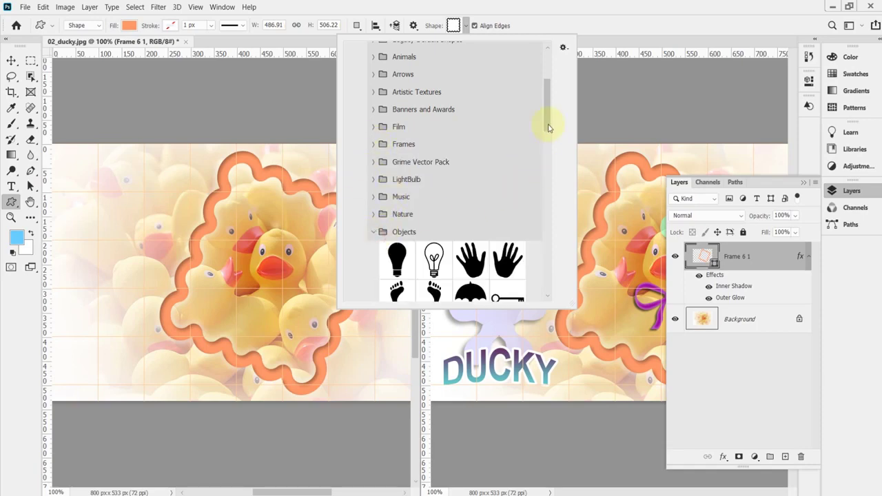
left_click_drag(547, 122, 551, 160)
scroll(482, 138, "up", 1)
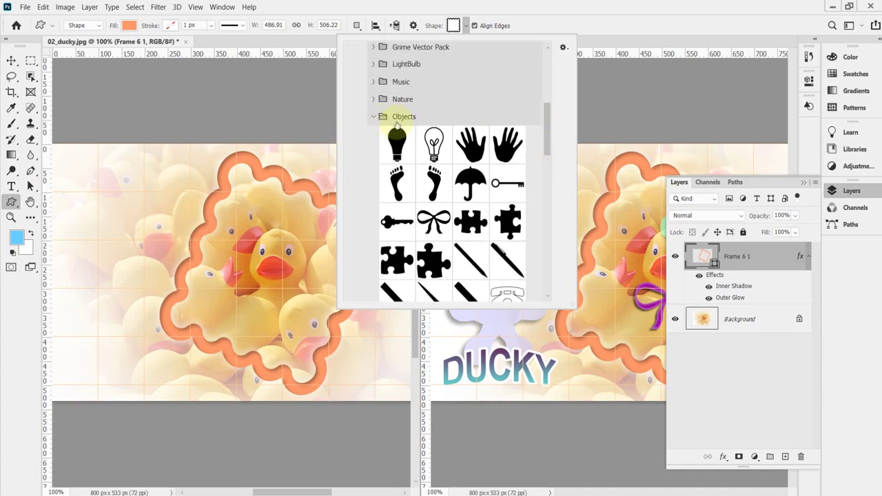
left_click(431, 223)
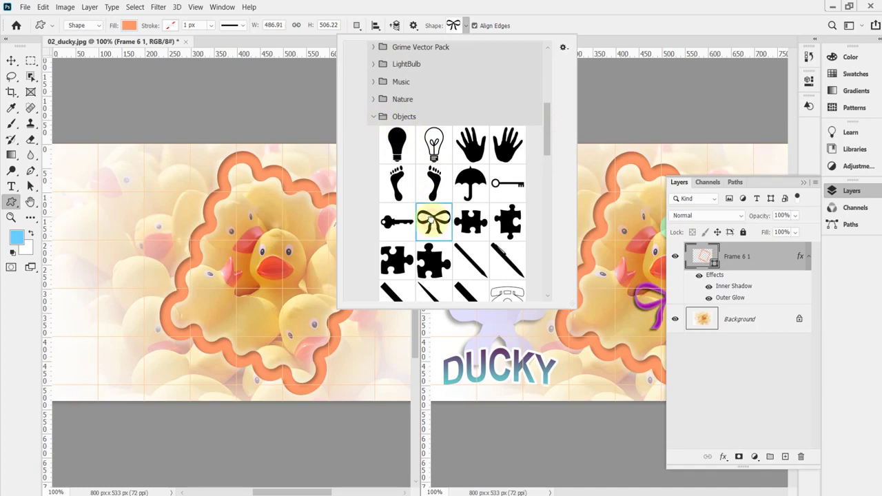
left_click(354, 8)
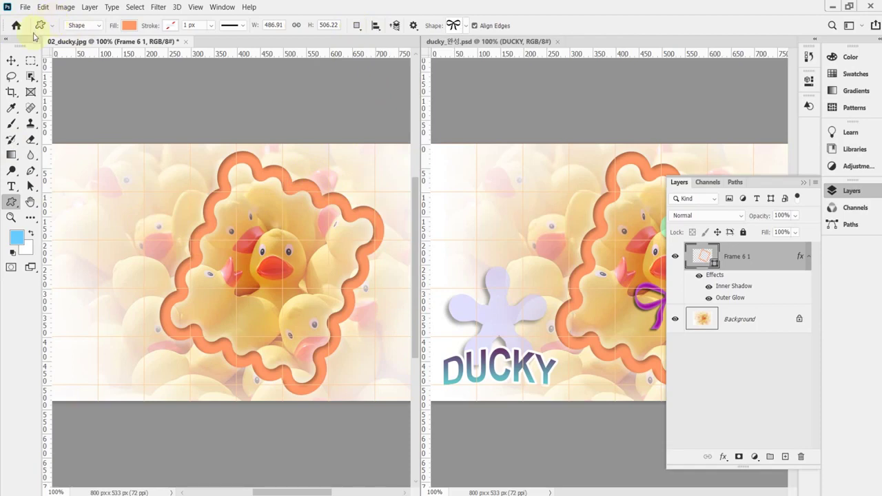
left_click(128, 27)
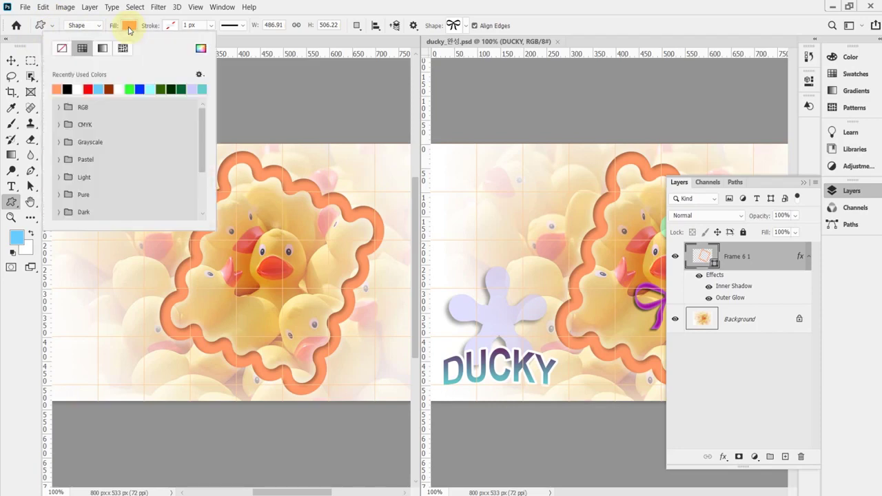
left_click(201, 48)
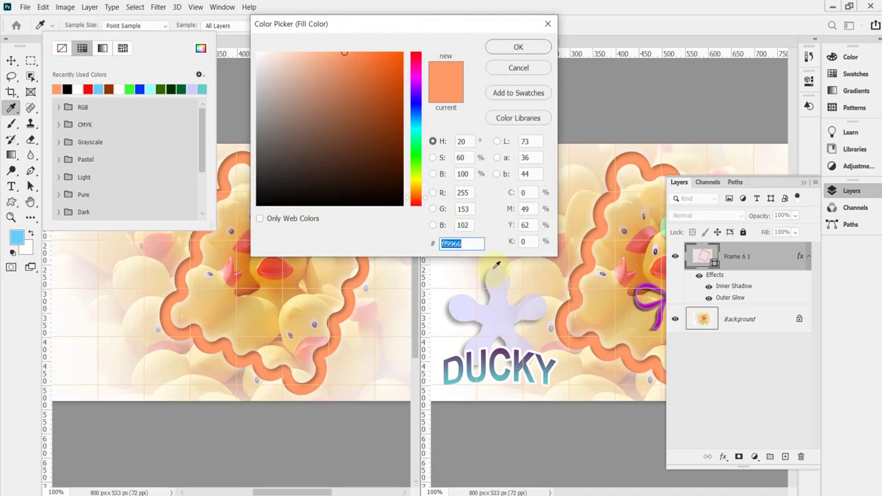
type("9")
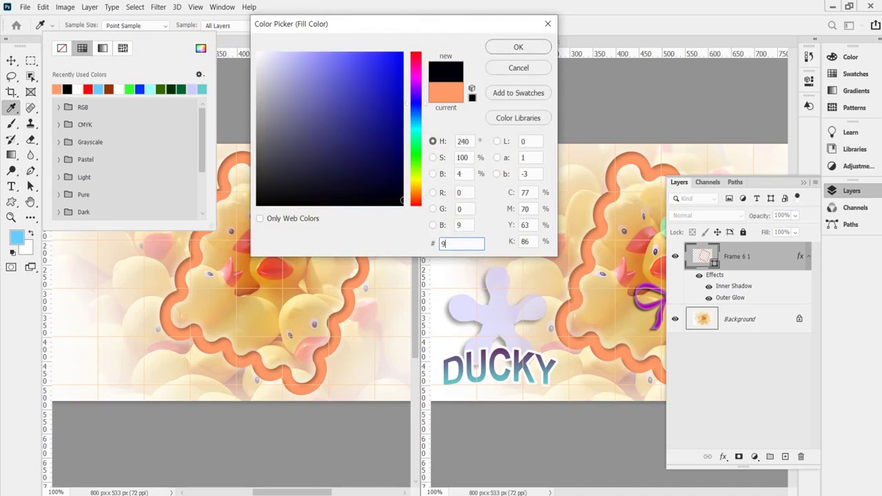
type("0909")
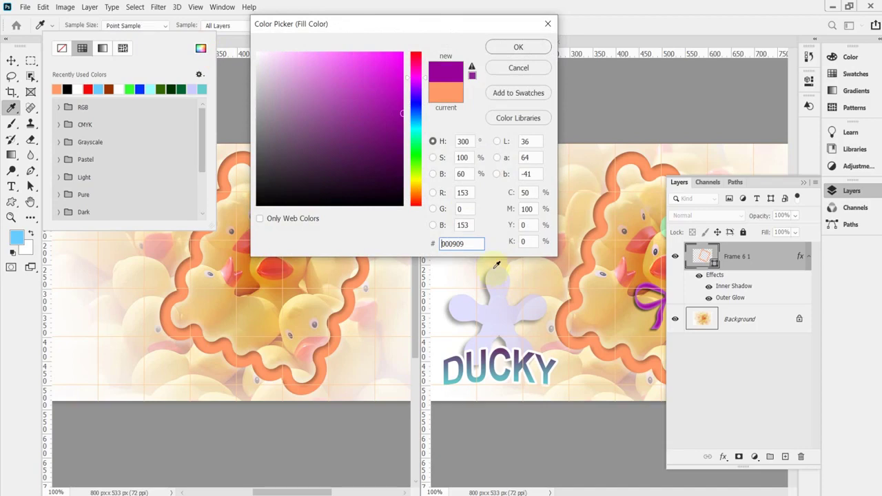
key("Return")
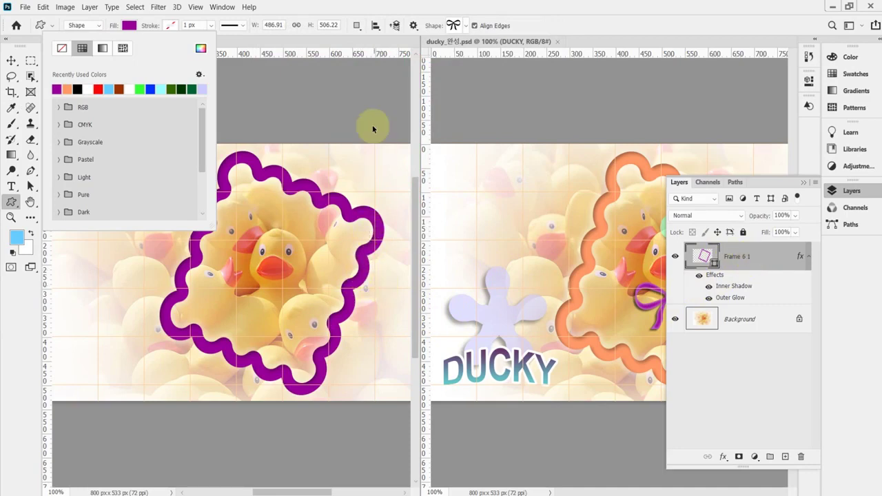
left_click(67, 89)
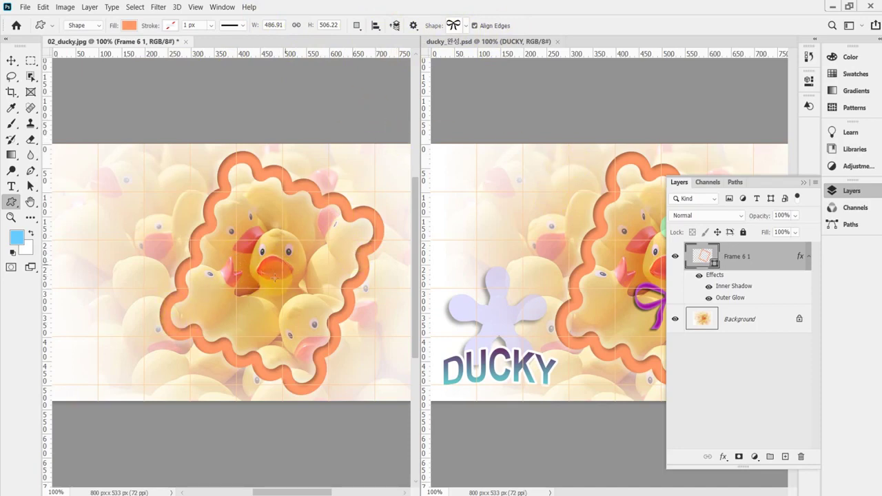
- Draw the bow shape about 140 px wide and 94 px high just below the central duck's beak
left_click_drag(243, 281, 331, 329)
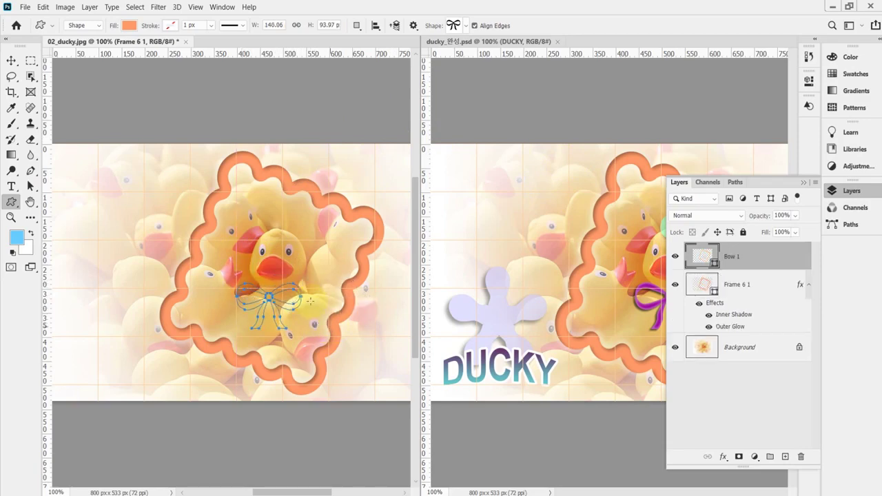
left_click_drag(277, 309, 291, 307)
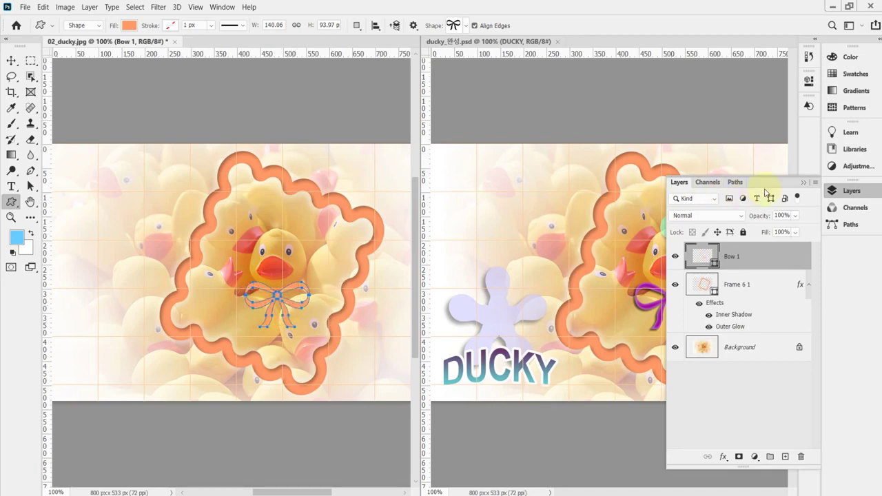
left_click(849, 196)
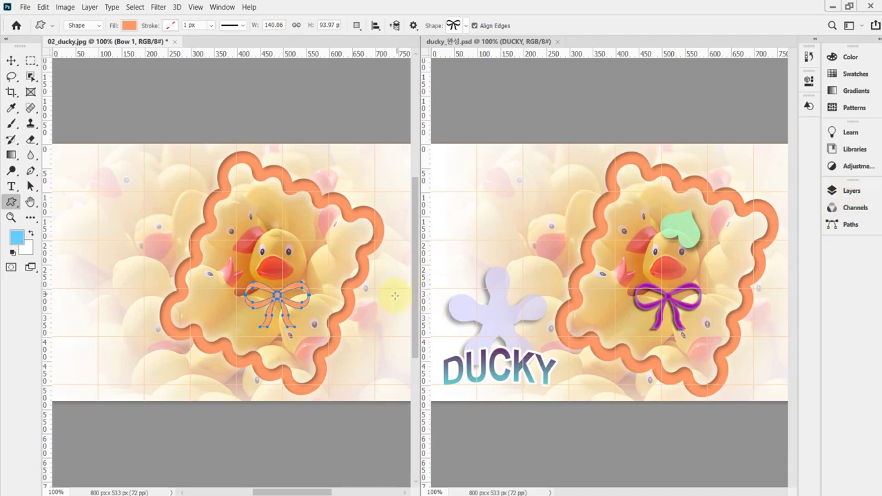
- Enlarge the bow to 145 px wide and 97 px high, shift it slightly left under the beak, and apply the transformation
key("ctrl+t")
left_click_drag(308, 325, 298, 308)
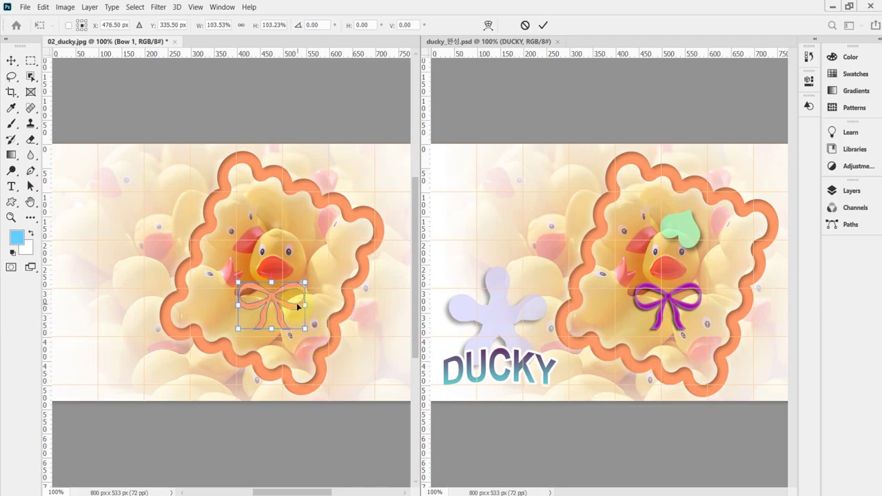
key("Up")
key("Up")
key("Return")
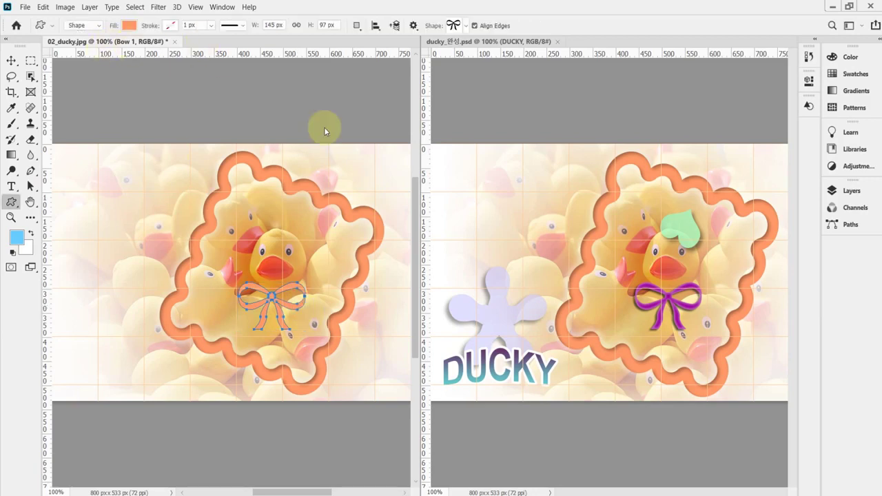
- Set the bow shape's fill color to #990099
left_click(855, 193)
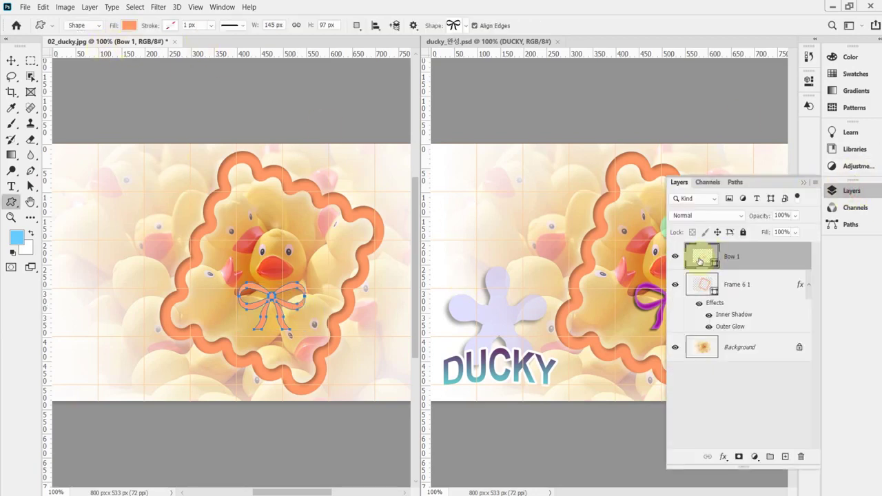
double_click(705, 260)
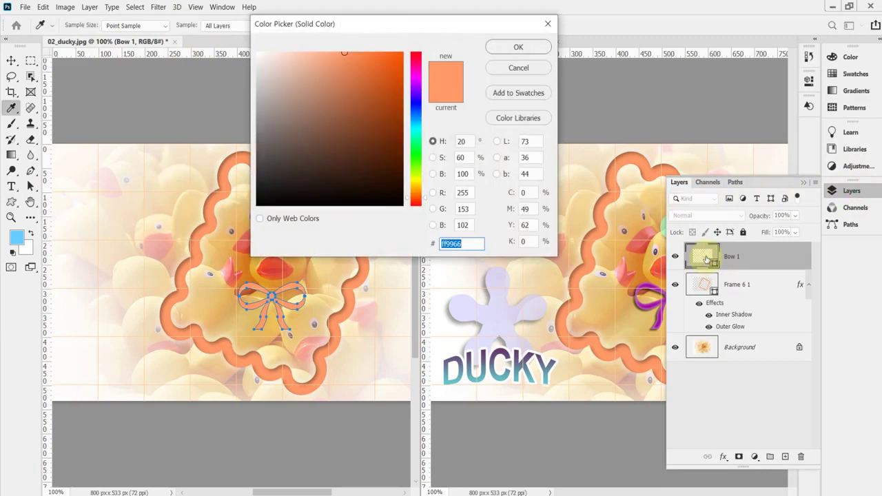
type("909")
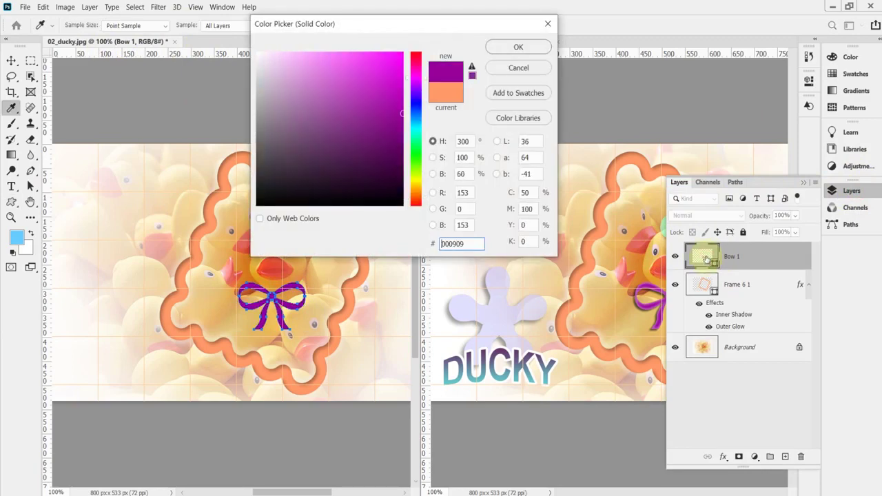
key("Return")
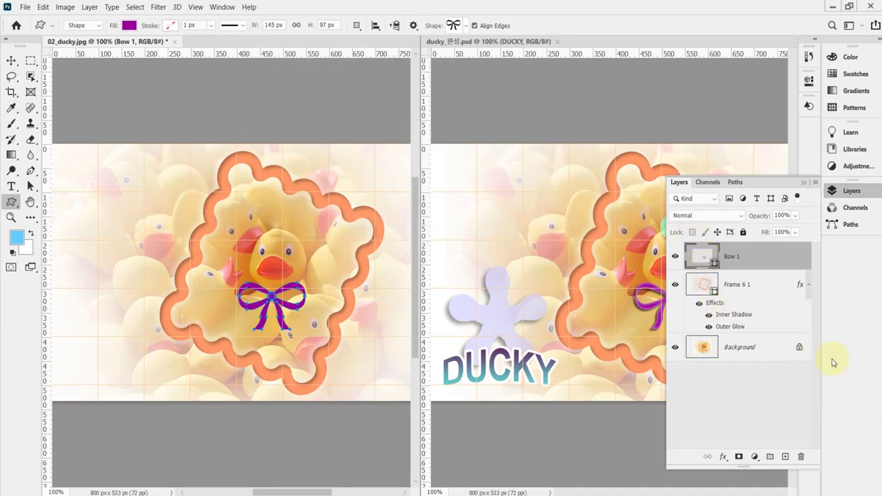
- Add an inner glow to the bow with 14% choke and 8 px size
left_click(724, 457)
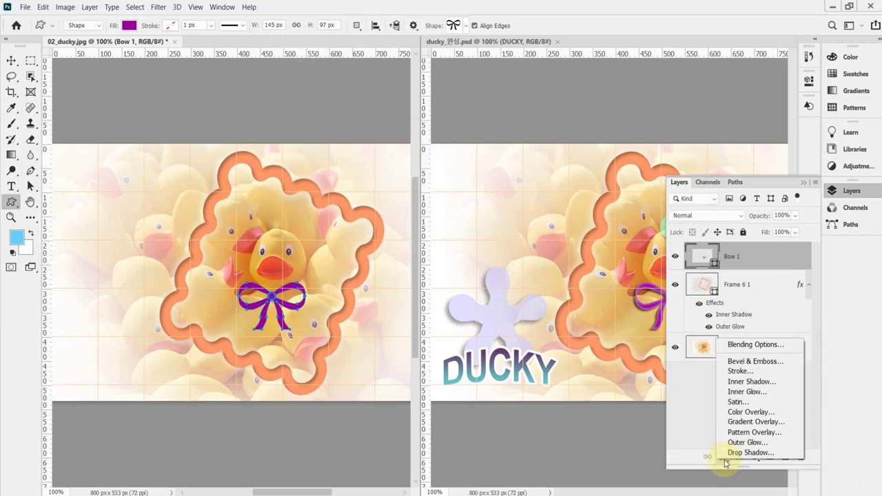
left_click(781, 394)
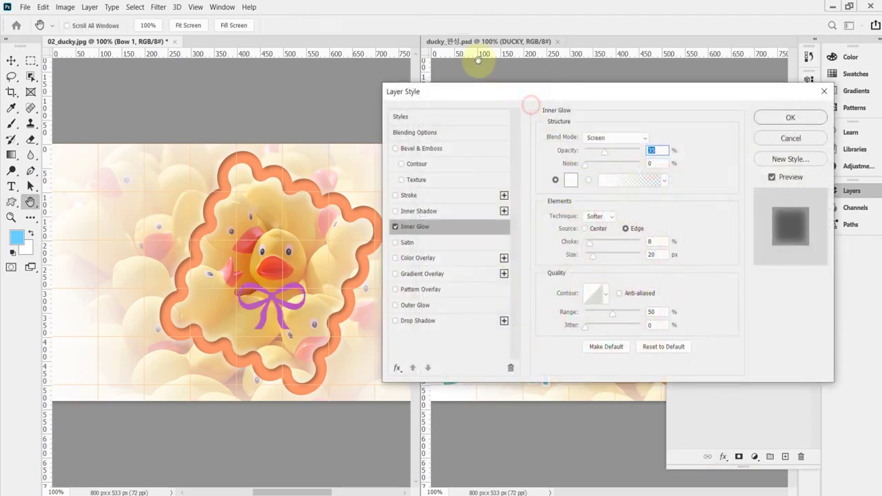
left_click_drag(510, 100, 453, 53)
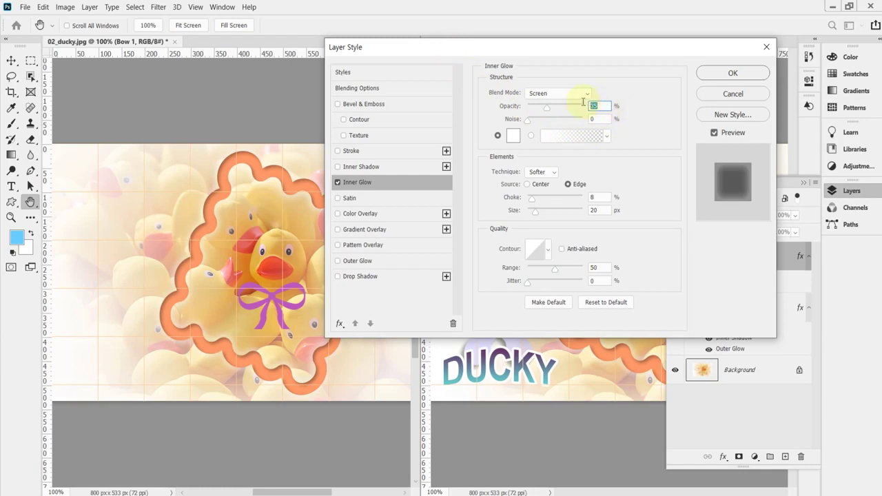
left_click(597, 197)
type("14")
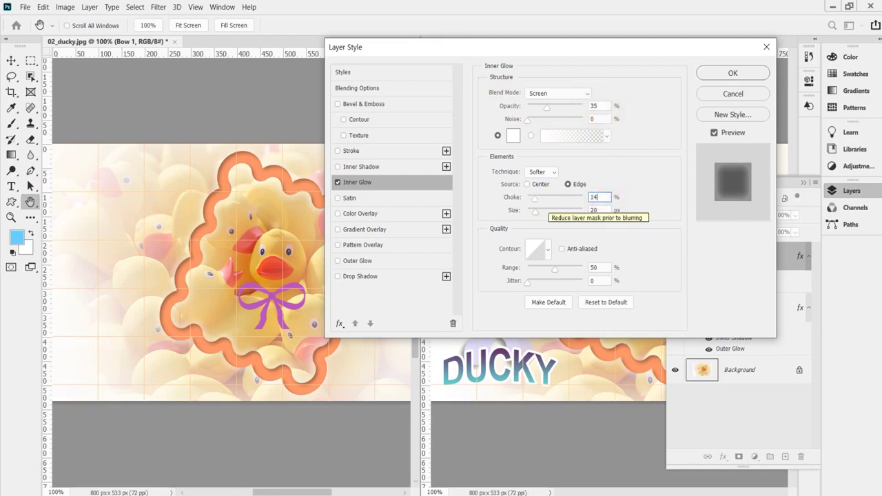
key("Tab")
type("8")
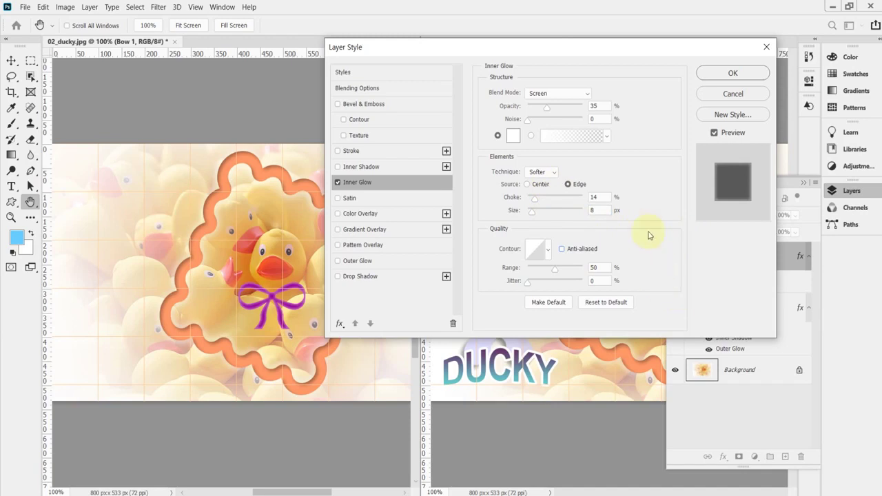
- Add a drop shadow to the bow with 60% opacity and a 40° angle, with global light turned off
left_click(371, 277)
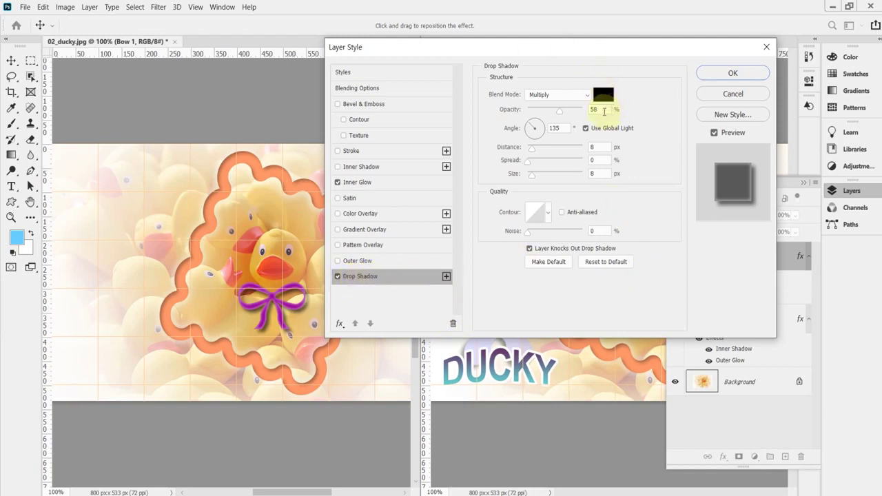
double_click(603, 110)
type("60")
key("Tab")
left_click(587, 129)
left_click(587, 129)
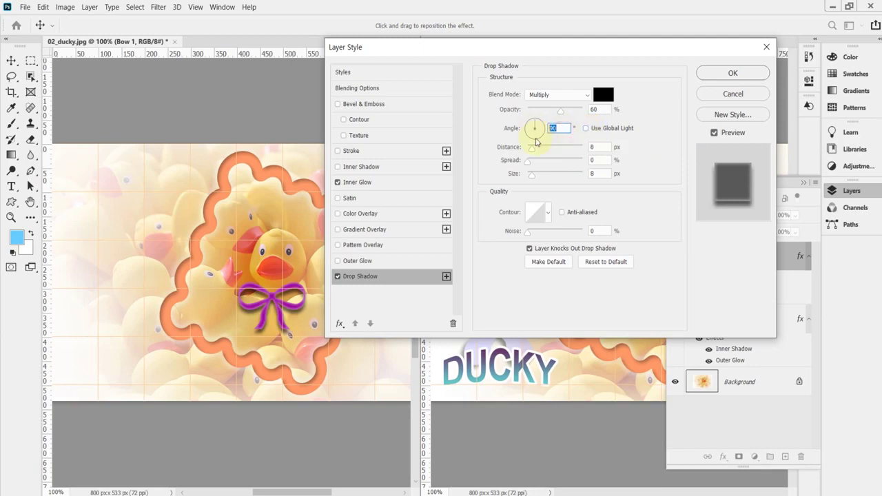
type("40")
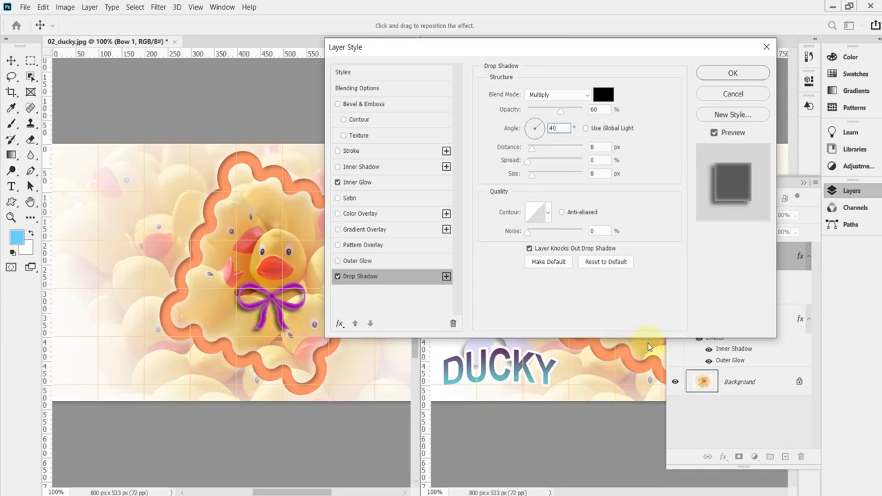
- Set the bow's drop shadow to 5 px distance and 4 px size, apply the layer style and deselect the path
left_click(596, 147)
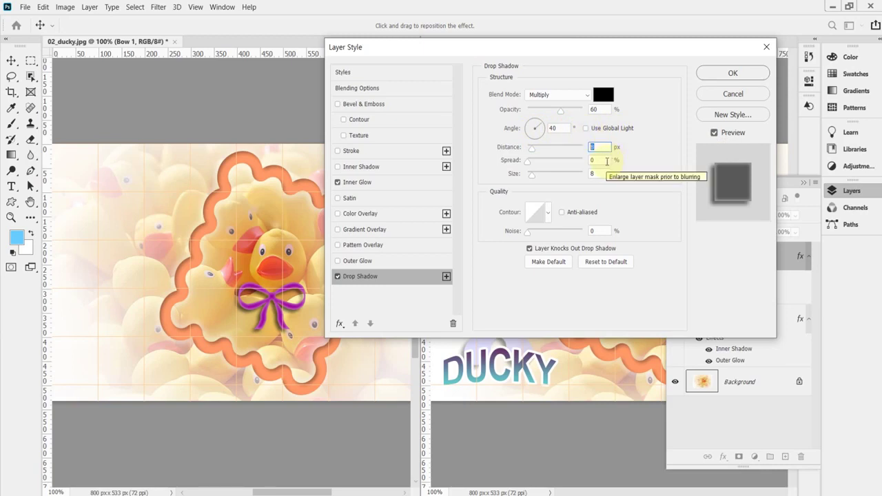
type("5")
key("Tab")
key("Tab")
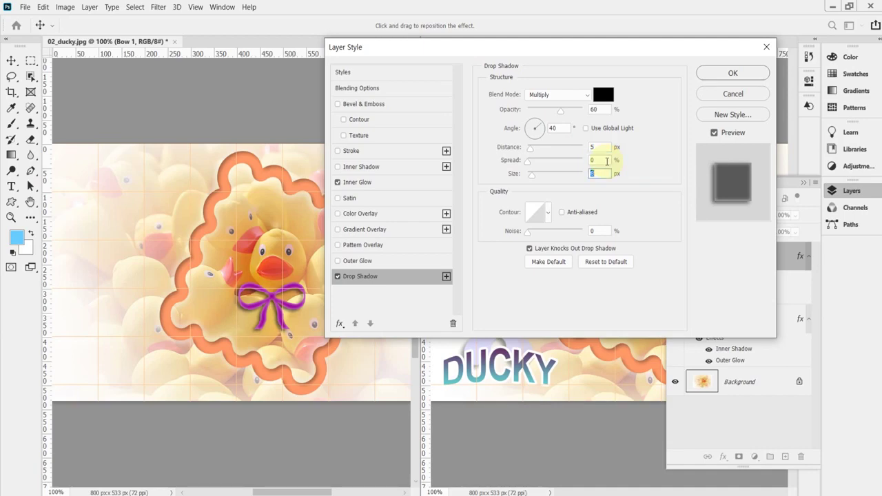
type("4")
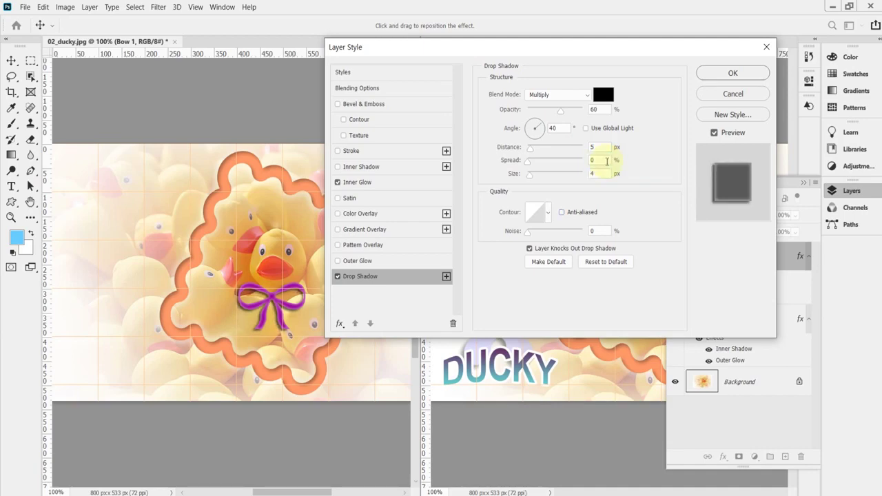
key("Return")
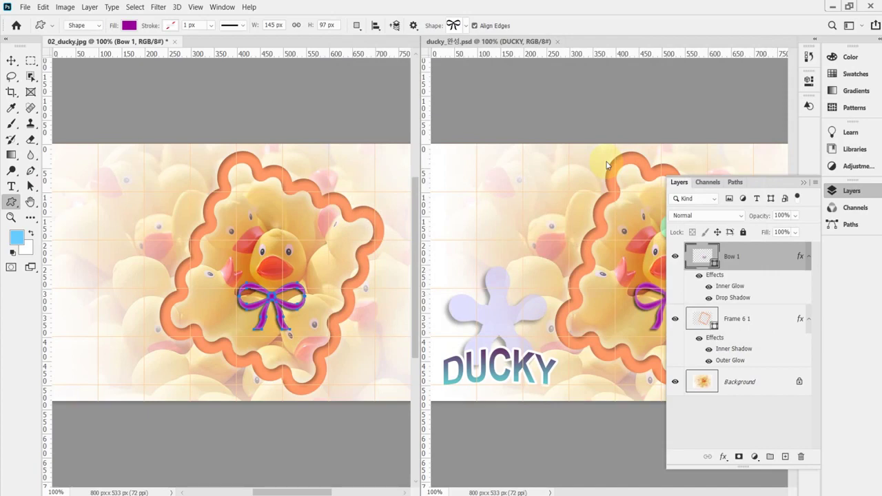
key("Return")
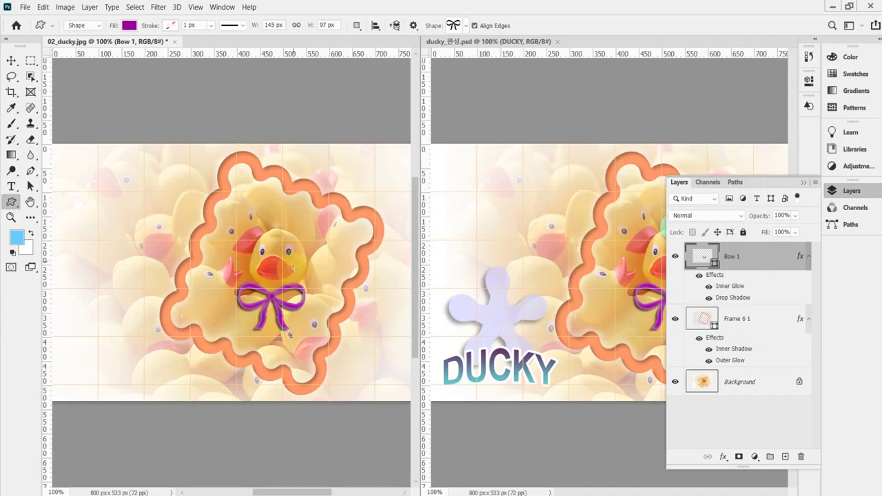
left_click(852, 190)
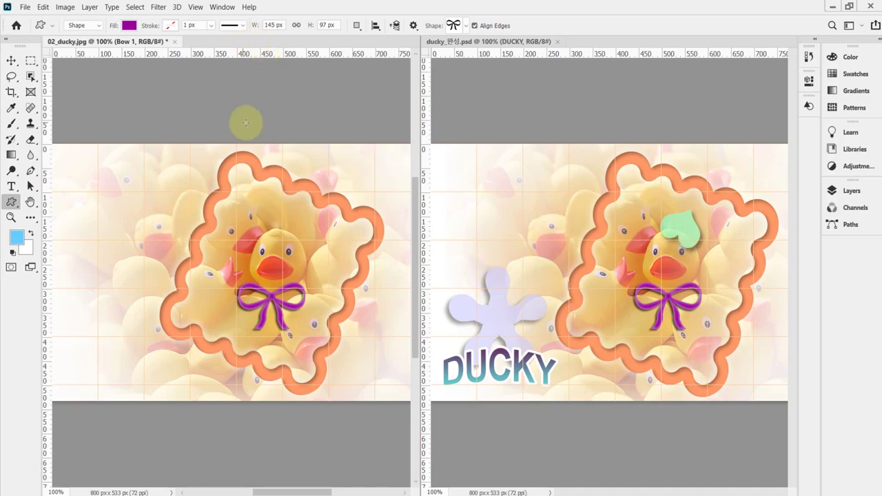
- Choose the Heart Card from the legacy Shapes group for the Custom Shape tool
left_click(467, 27)
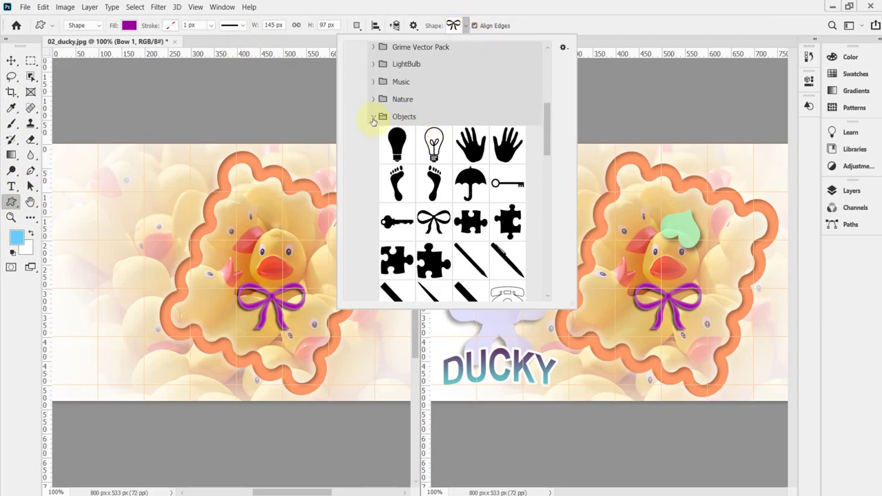
left_click(373, 118)
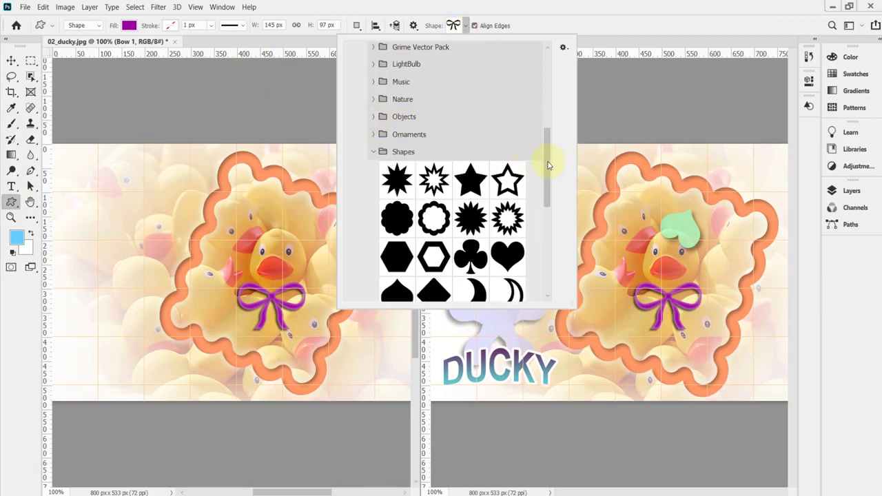
scroll(548, 166, "down", 3)
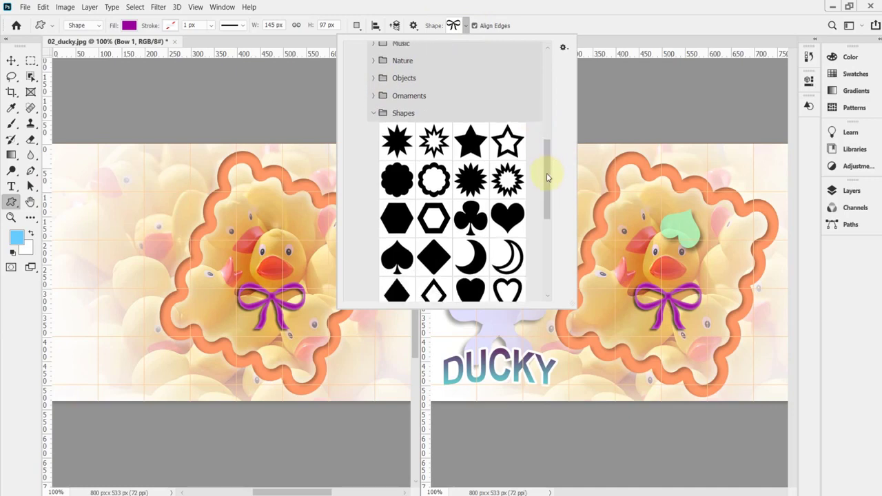
scroll(549, 179, "down", 1)
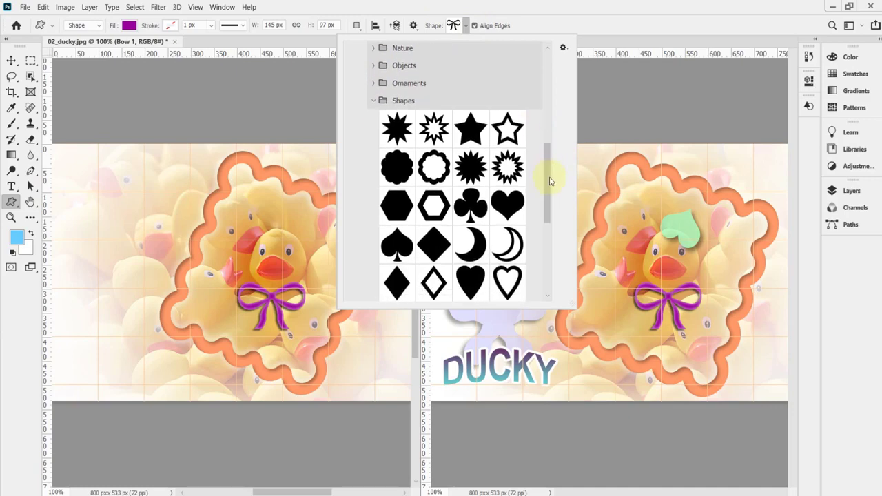
scroll(549, 185, "down", 1)
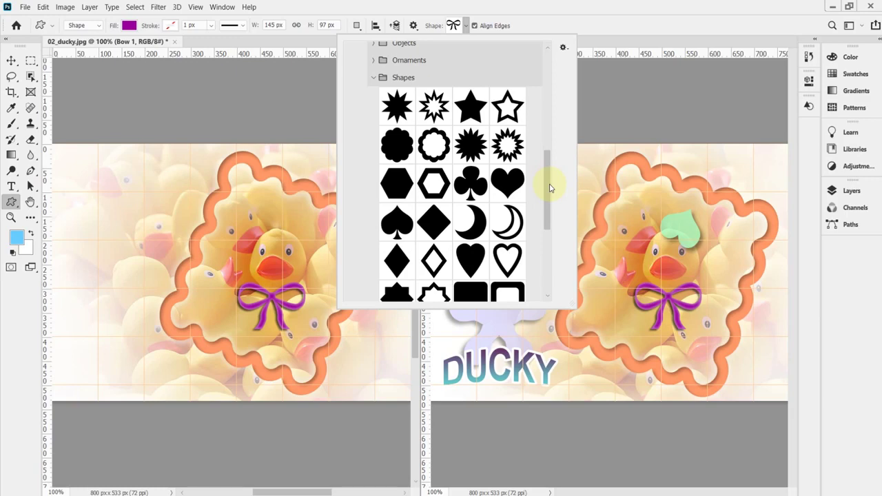
scroll(549, 190, "down", 1)
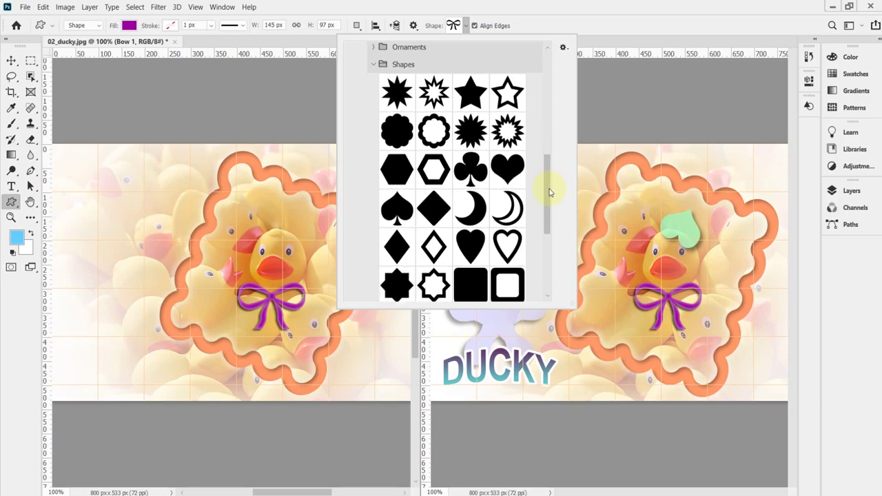
left_click(504, 172)
left_click(470, 247)
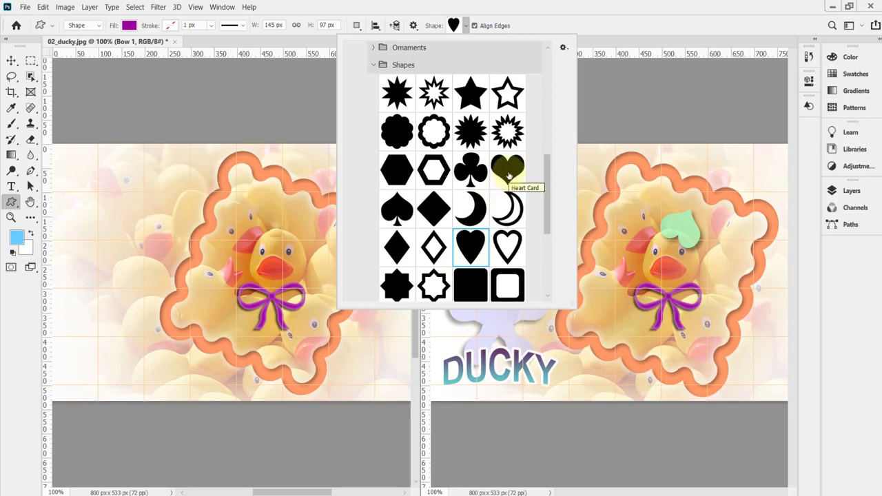
left_click(508, 174)
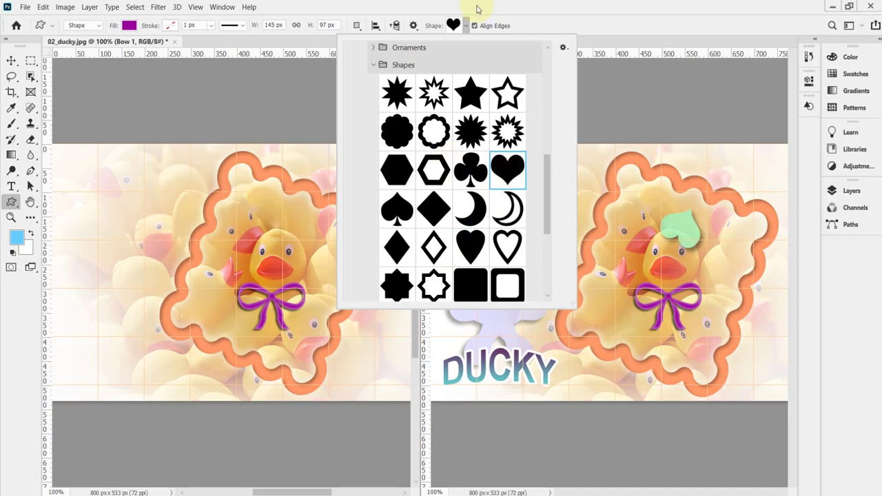
- Draw the heart about 94 px wide and 82 px high over the top of the central duck's head
left_click(294, 219)
left_click(302, 206)
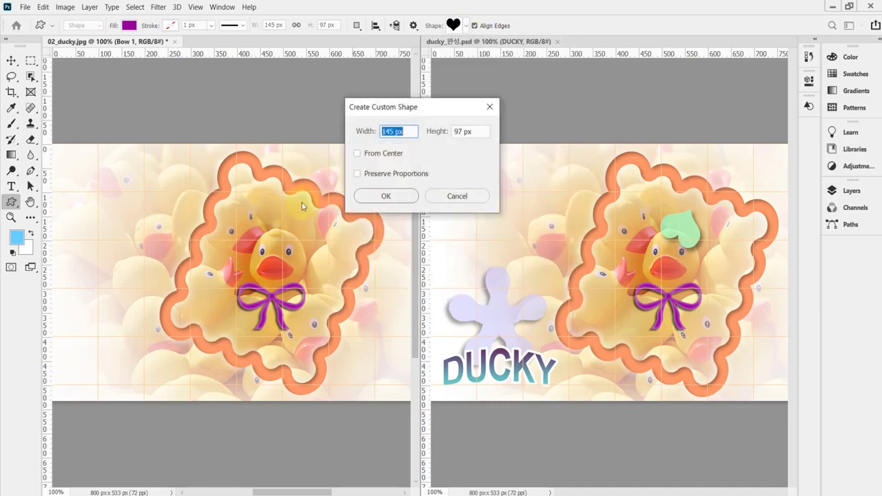
left_click(457, 196)
left_click_drag(279, 208, 322, 248)
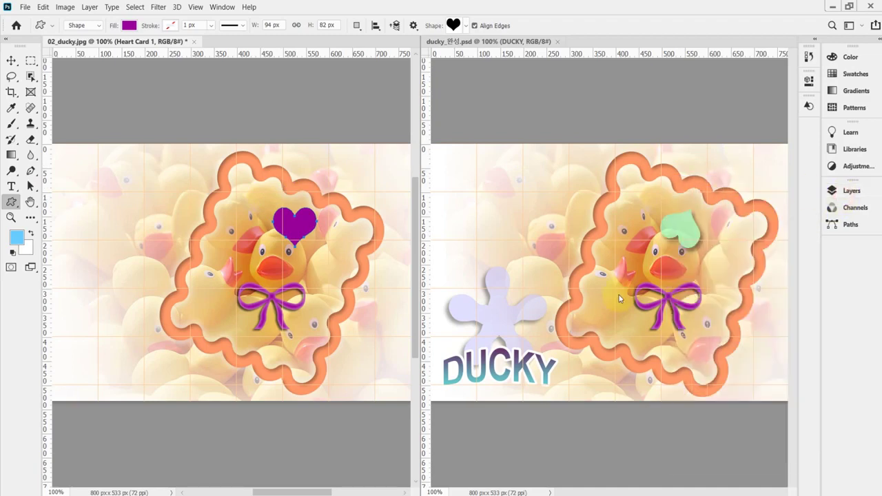
- Set the heart shape's fill color to #99ffcc
left_click(847, 193)
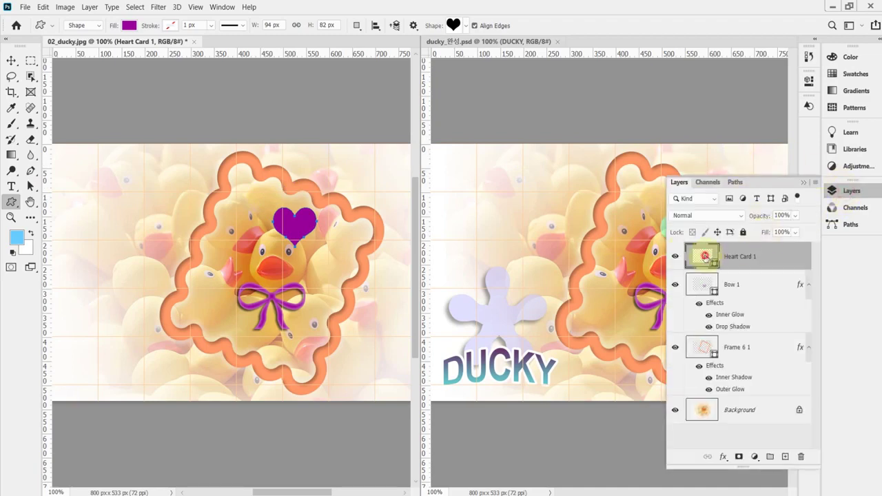
double_click(702, 258)
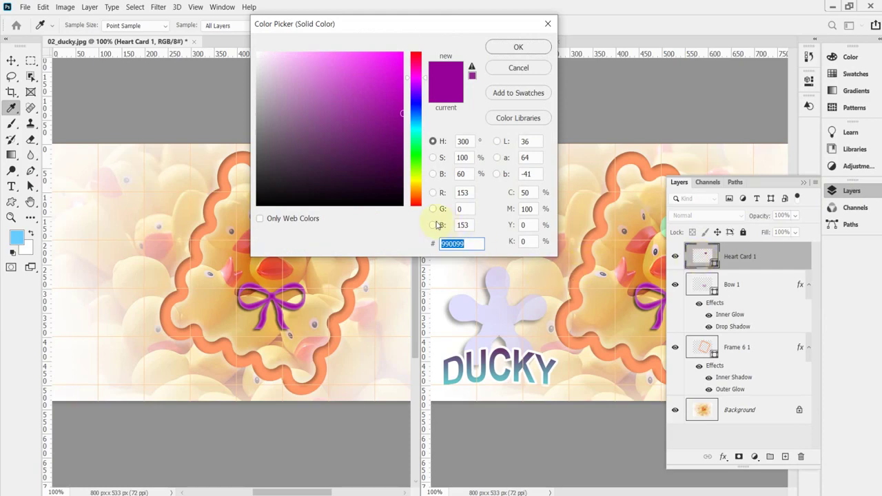
type("9fc")
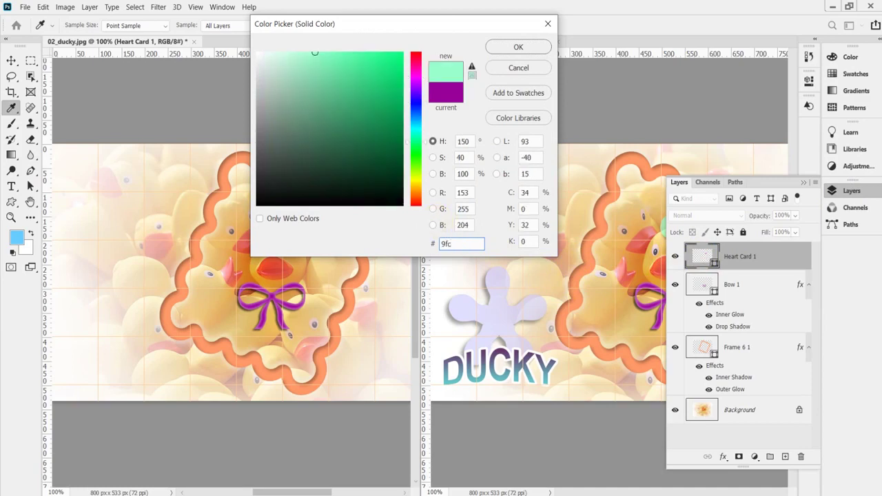
key("Return")
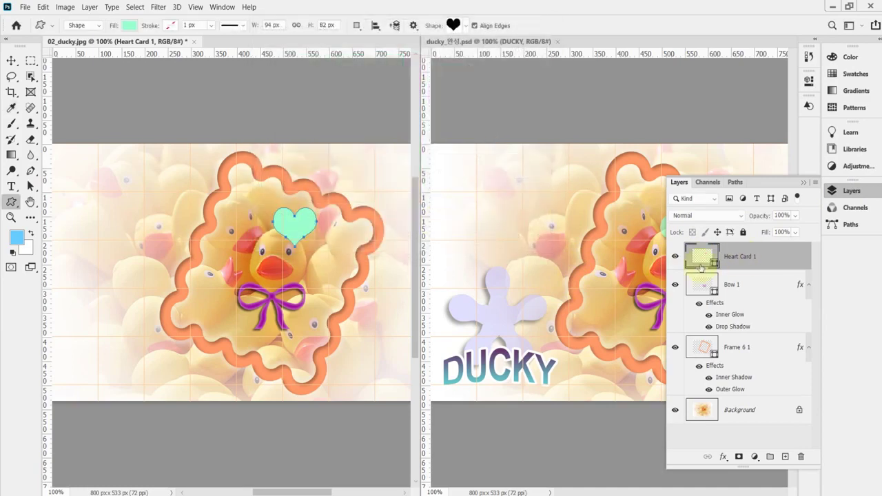
- Rotate the mint heart to -150° and scale it to about 96% over the central duck's head
key("ctrl+t")
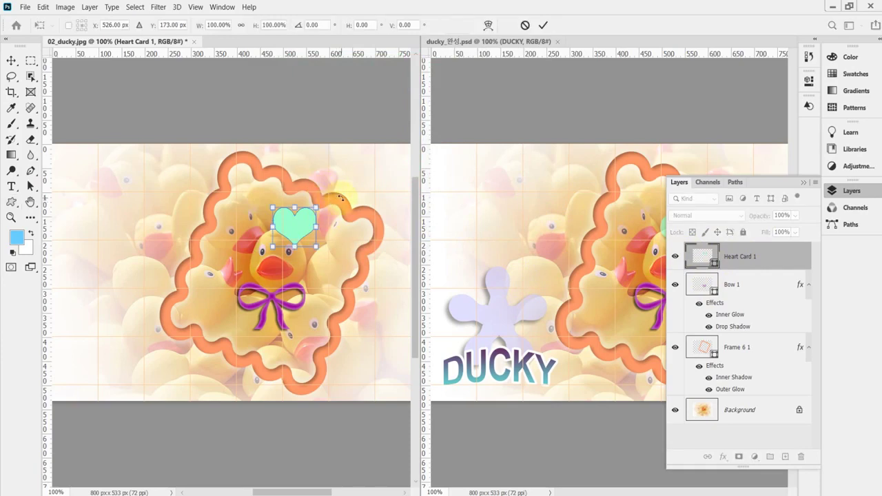
left_click(839, 192)
left_click_drag(331, 190, 269, 241)
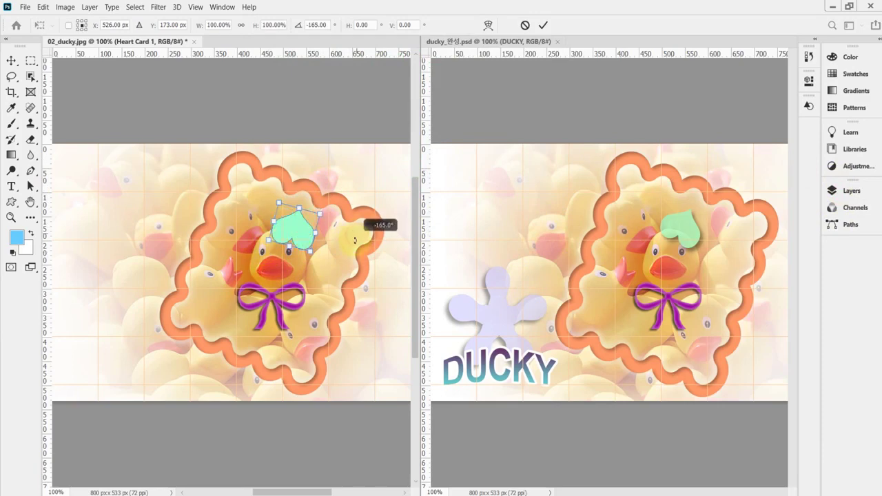
left_click_drag(347, 226, 295, 235)
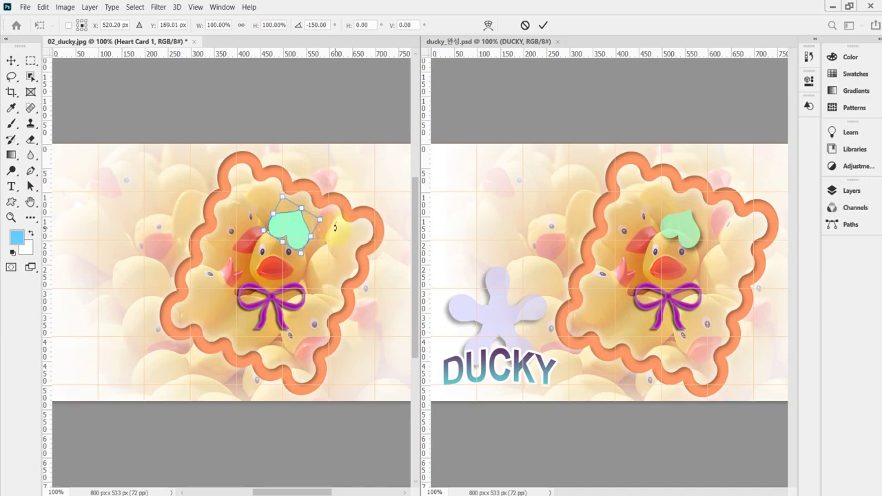
left_click_drag(299, 226, 299, 226)
mouse_move(299, 226)
left_mouse_down()
mouse_move(282, 200)
mouse_move(298, 227)
left_mouse_up()
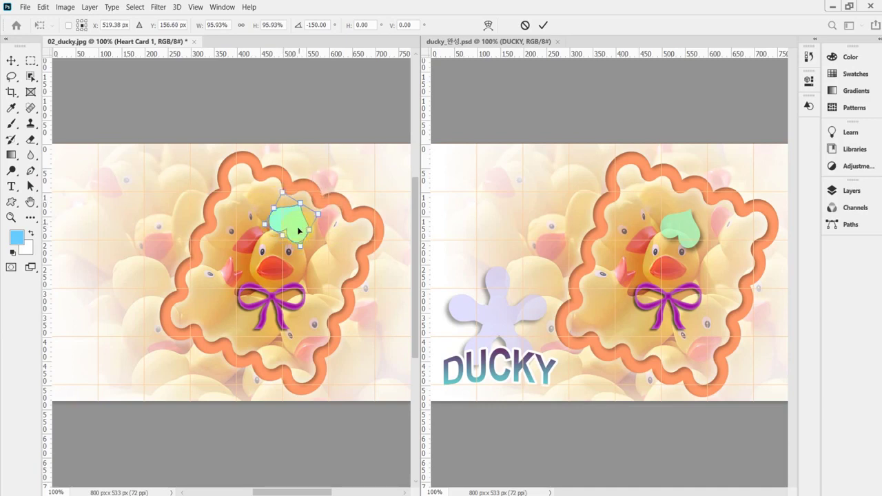
- Nudge the rotated heart down and slightly left onto the duck's head and apply the transform
key("Down")
key("Down")
key("Down")
key("Down")
key("Down")
key("Down")
key("Down")
key("Down")
key("Down")
key("Down")
key("Down")
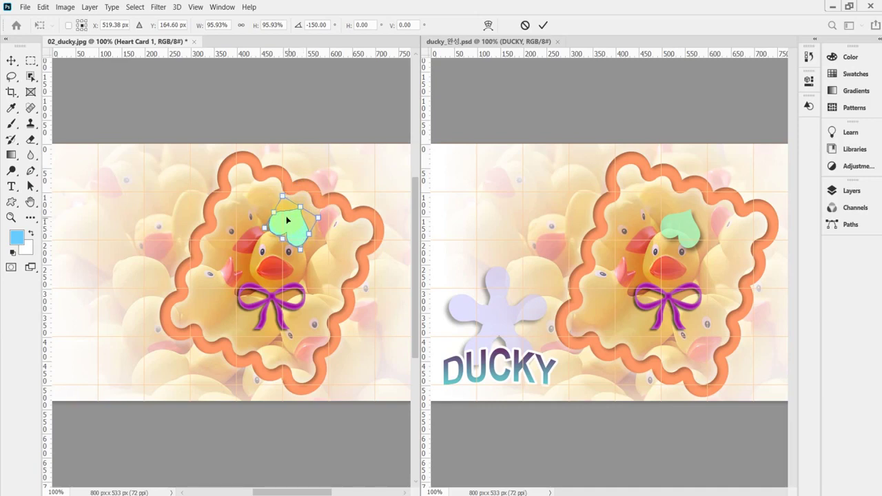
key("Left")
key("Down")
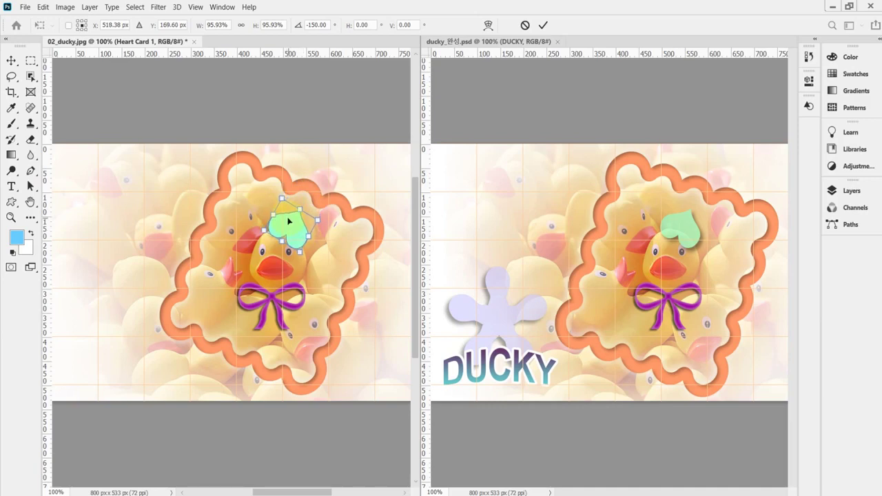
key("Up")
key("Up")
key("Return")
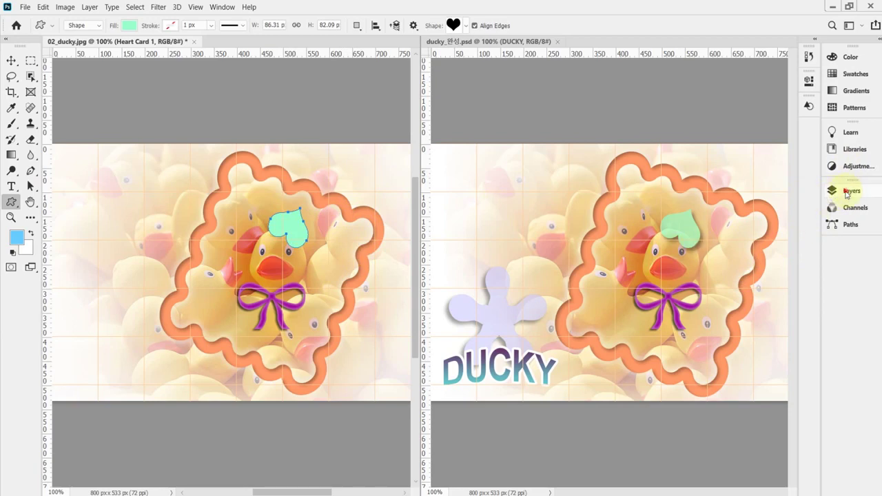
- Add a drop shadow to the heart with a 130° angle, 9 px distance and 9 px size
left_click(847, 193)
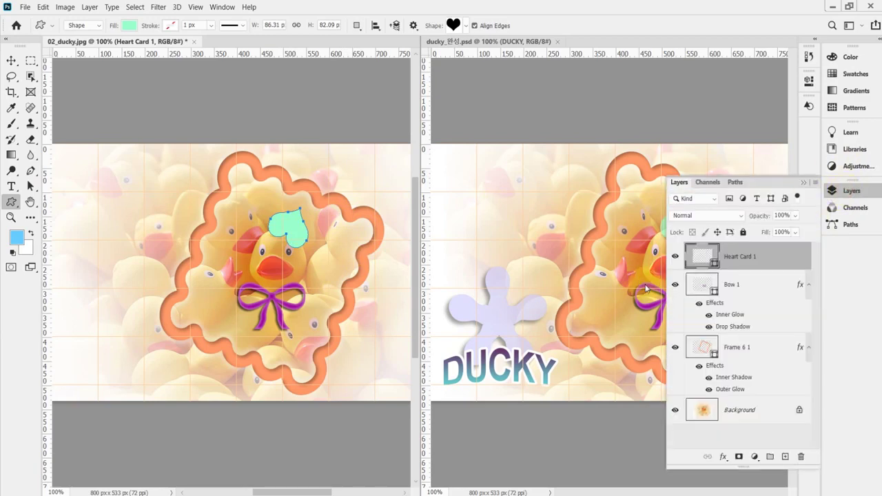
left_click(724, 459)
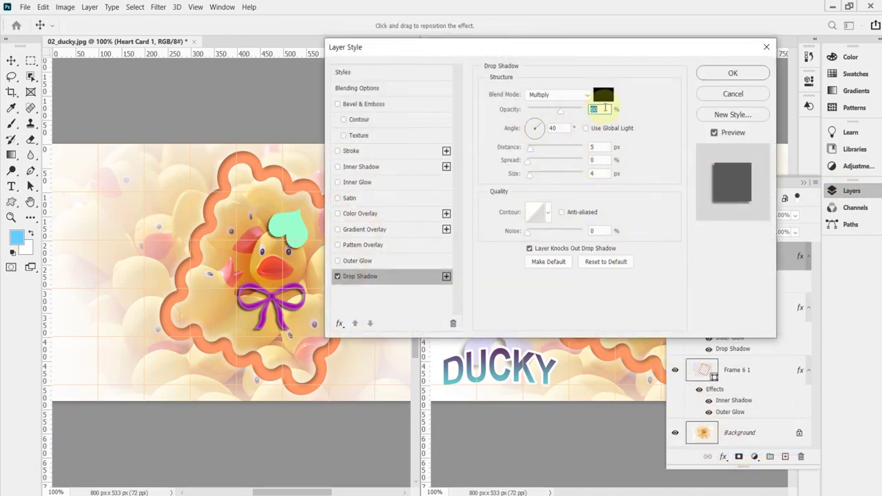
key("Tab")
type("130")
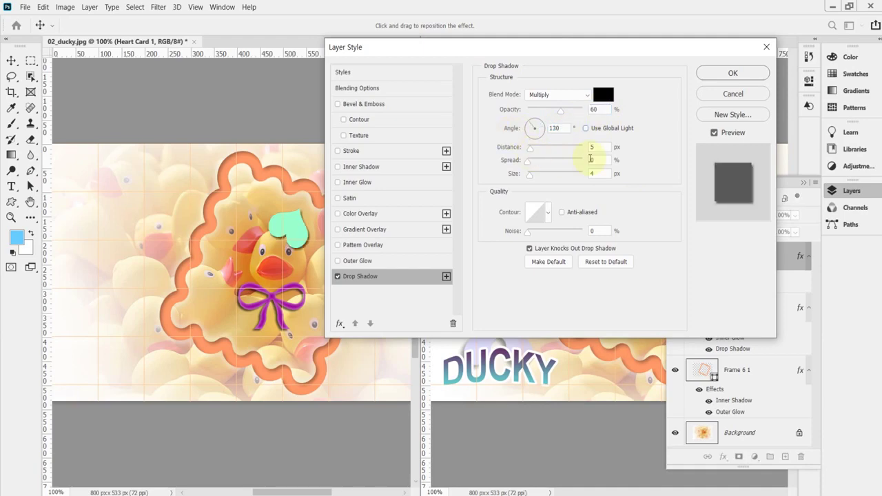
key("Tab")
type("9")
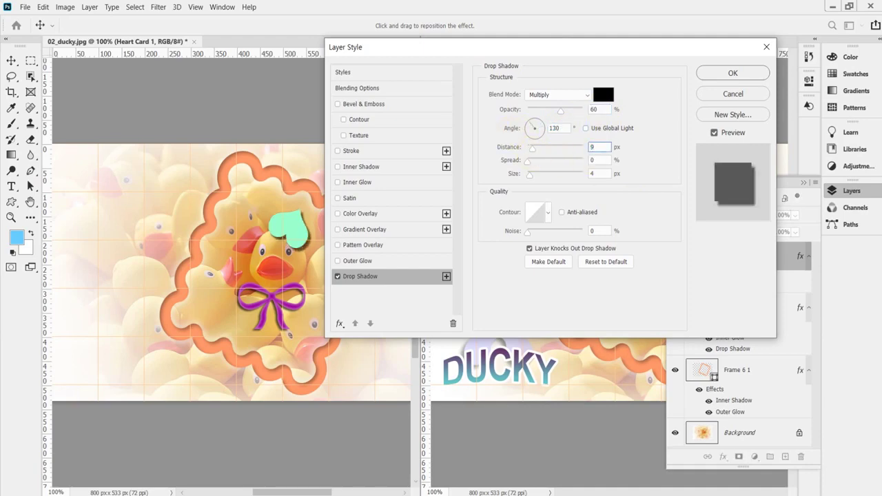
key("Tab")
key("Tab")
type("9")
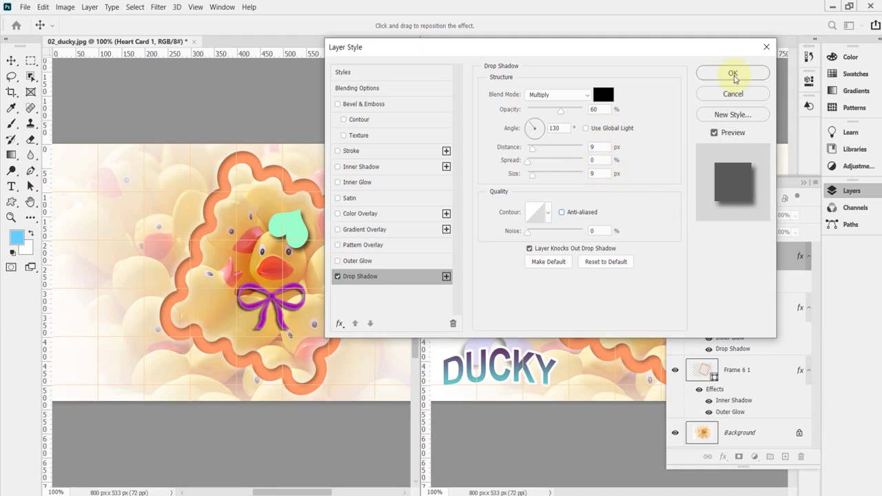
left_click(735, 79)
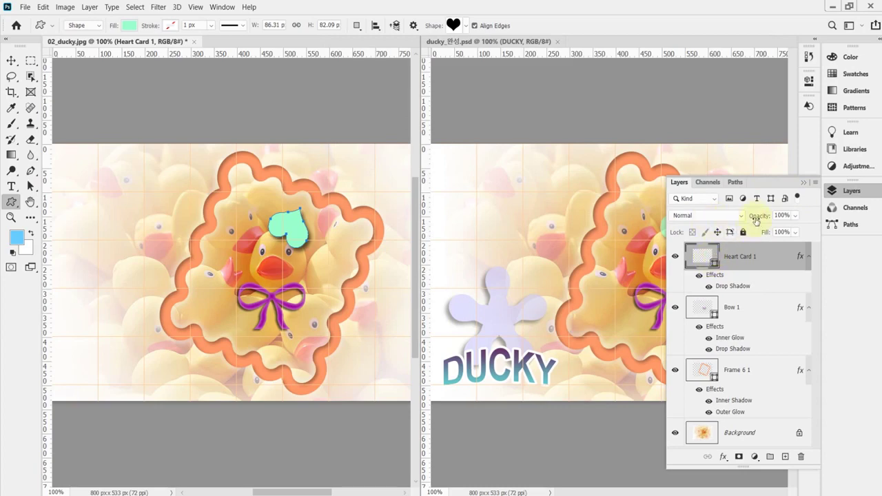
- Set the heart layer's opacity to 70% and deselect its path
left_click(756, 219)
type("70")
key("Return")
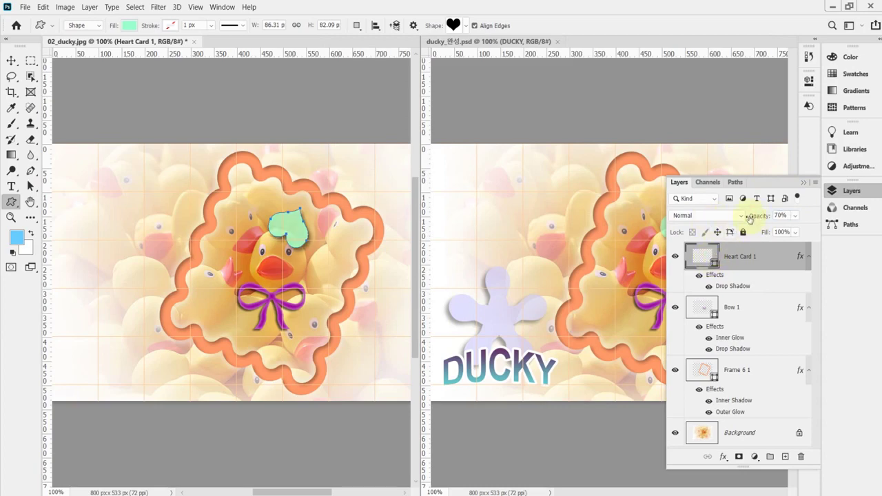
key("Return")
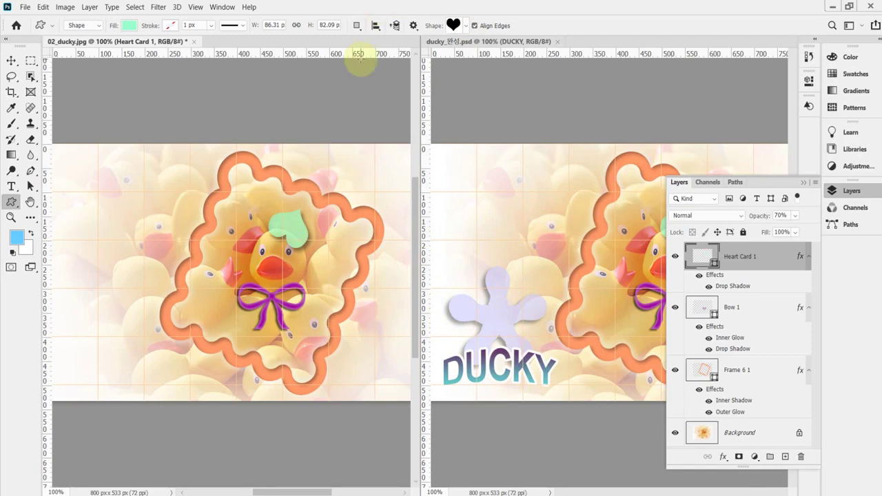
- Choose the solid five-armed Blob 2 from the legacy Shapes group for the Custom Shape tool
left_click(469, 26)
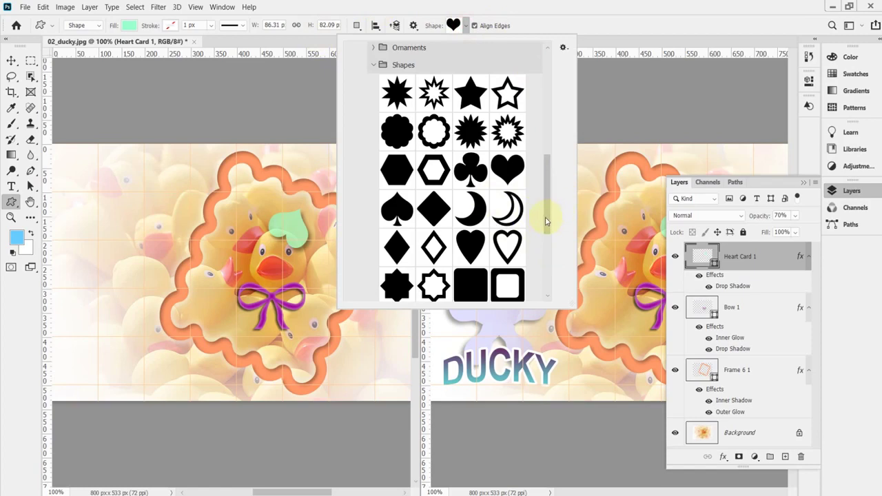
left_click_drag(545, 222, 554, 274)
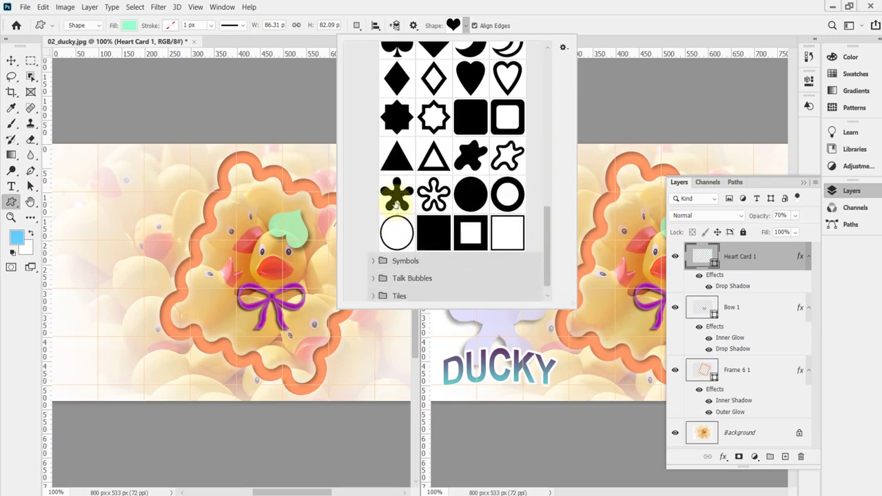
left_click(395, 200)
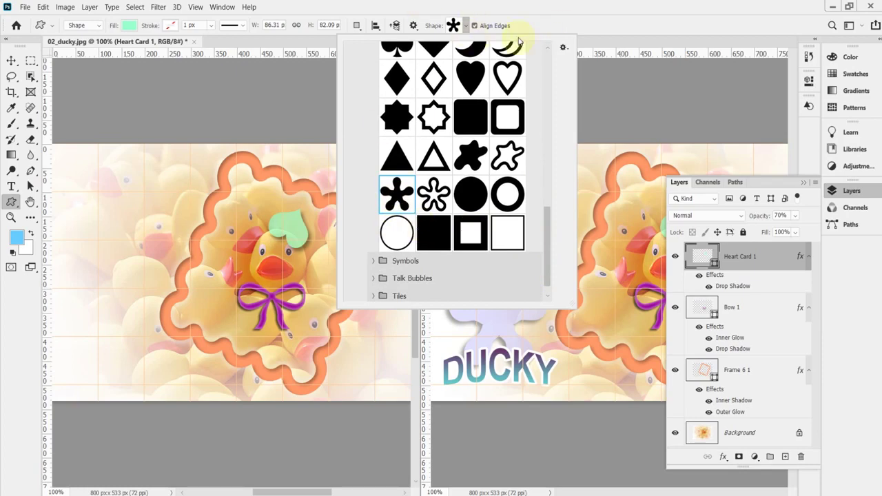
left_click(460, 5)
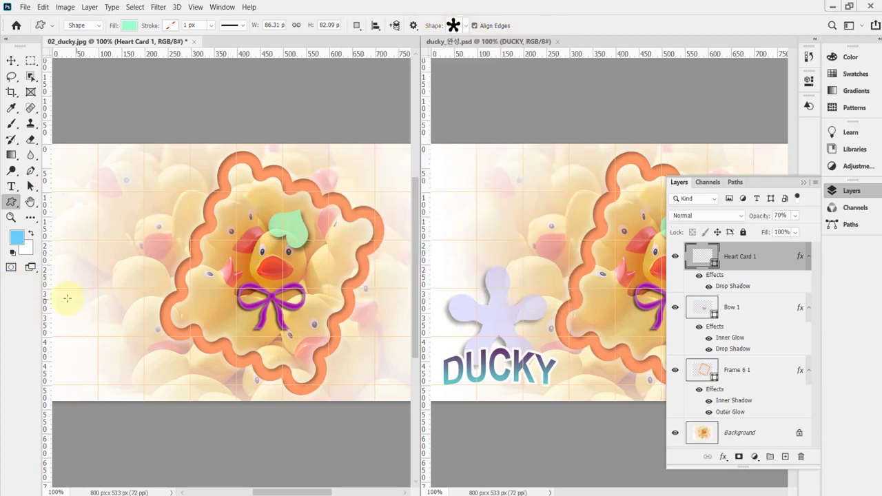
- Draw the blob about 189 px wide and 182 px high beside the frame, in the lower-left area of the image
left_click(111, 319, "alt")
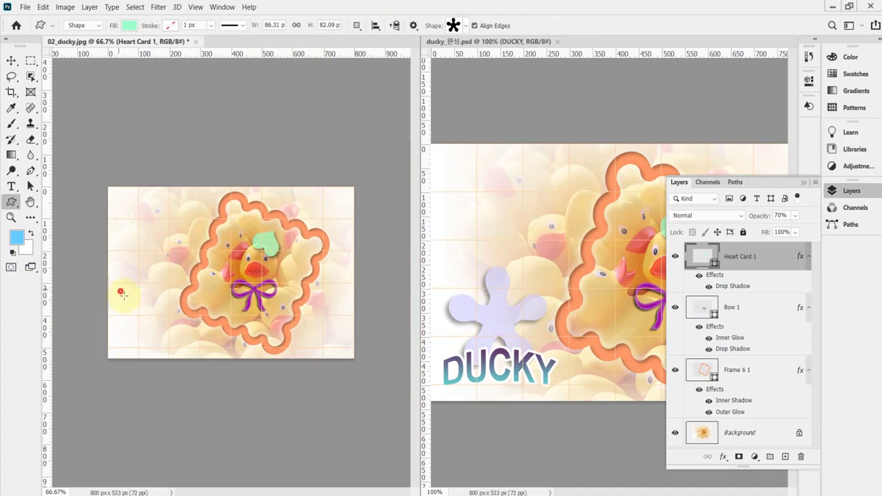
left_click_drag(115, 288, 148, 315)
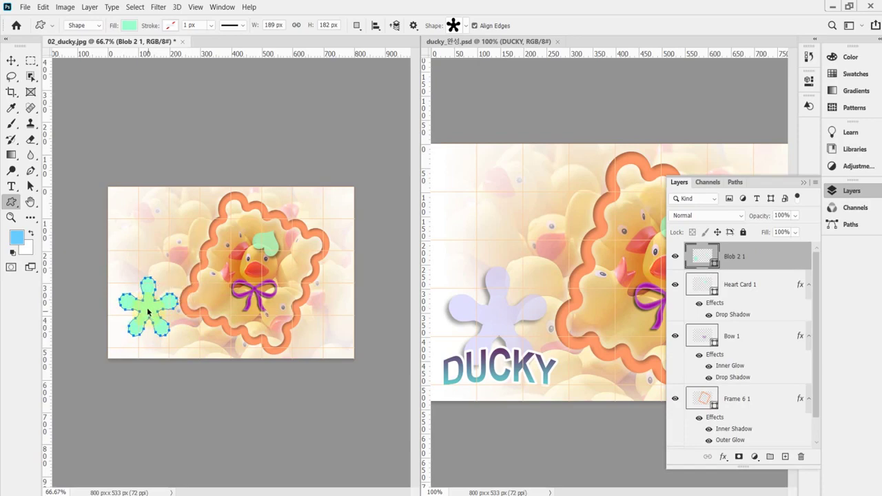
left_click_drag(148, 310, 148, 310)
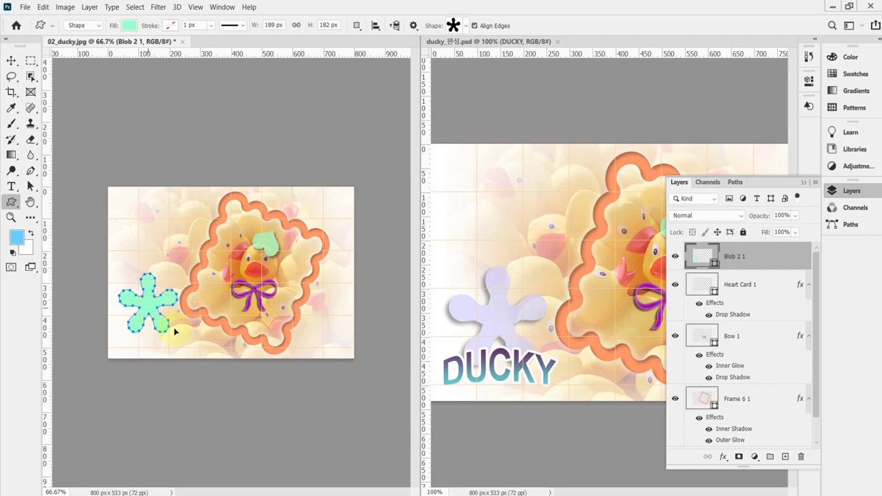
- Set the blob's fill color to #ccf and its layer opacity to 60%
double_click(697, 261)
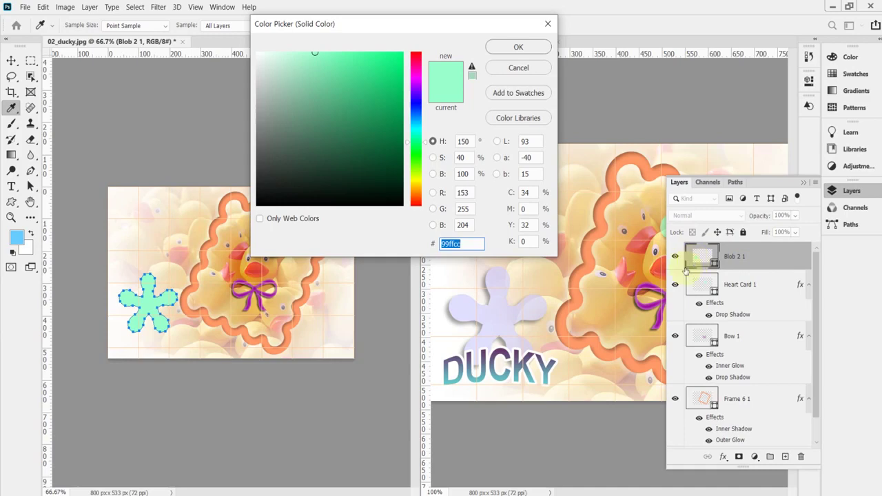
type("ccf")
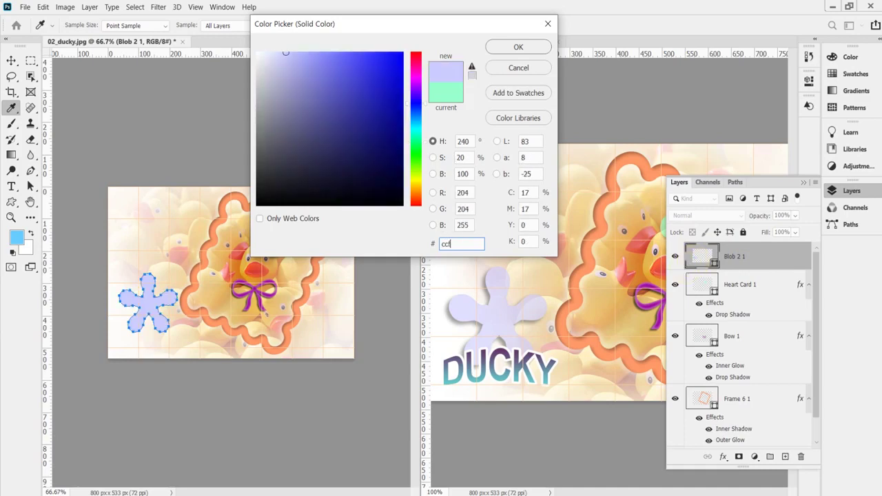
key("Return")
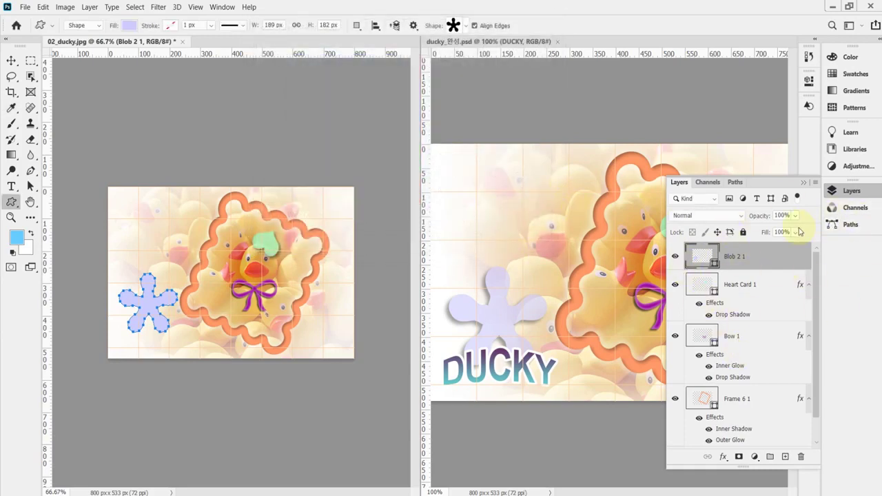
left_click(763, 218)
type("60")
key("Return")
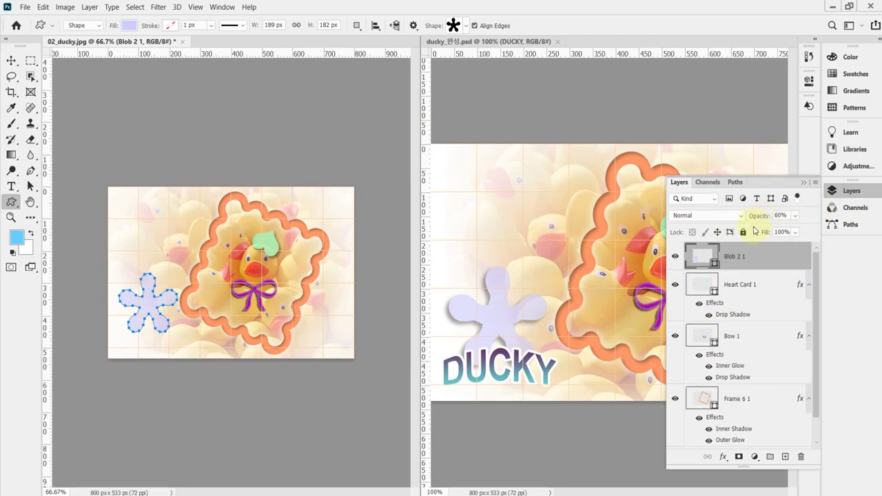
- Add a drop shadow with a 40° angle to the blob and deselect its path
left_click(722, 458)
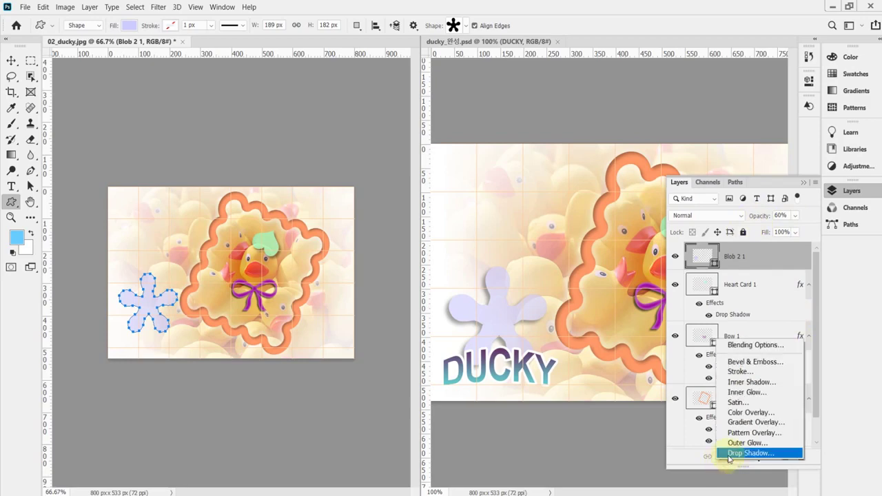
left_click(722, 467)
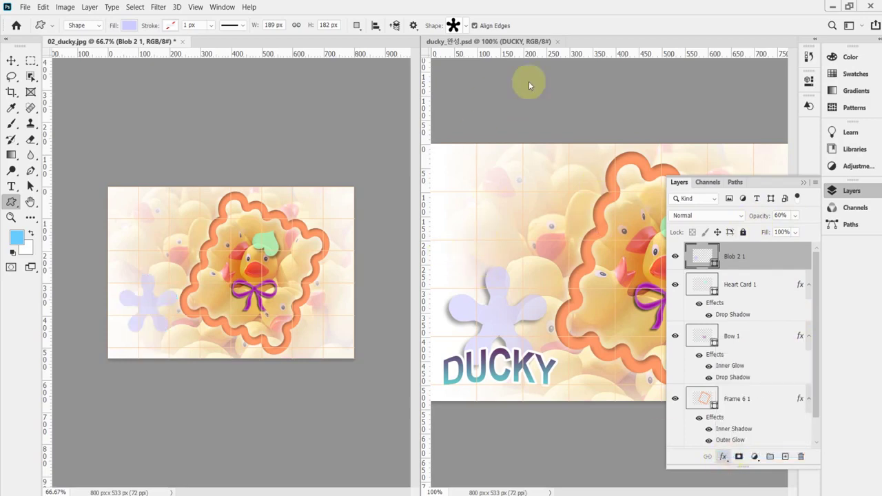
double_click(557, 129)
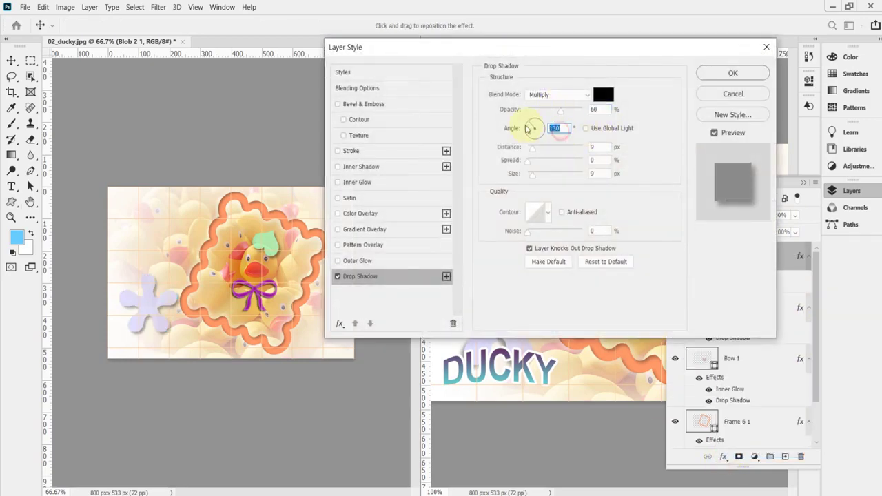
type("40")
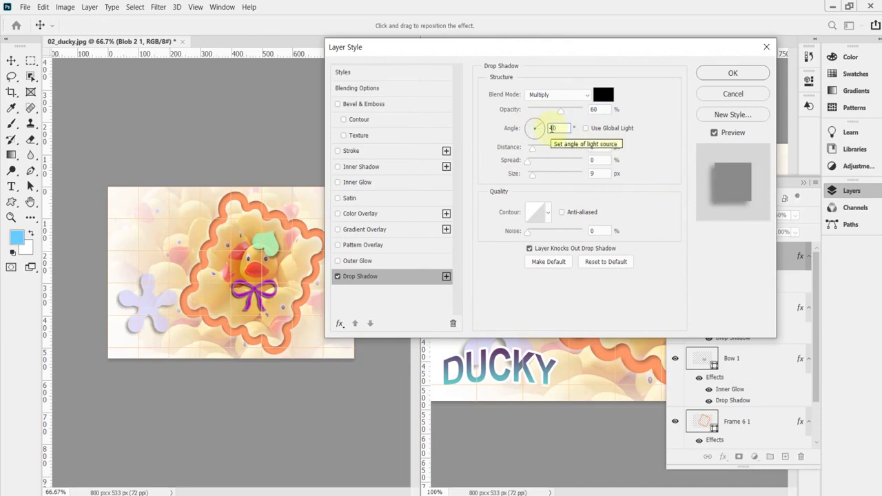
key("Return")
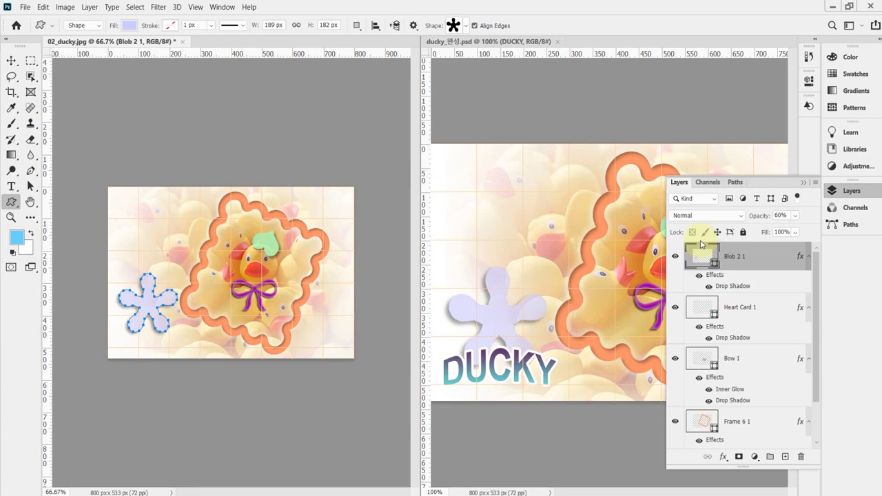
left_click(701, 245)
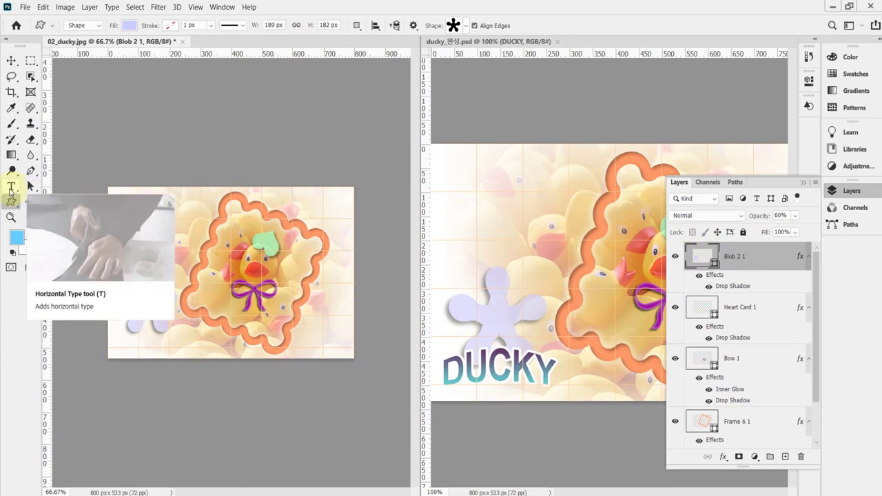
- Activate the Horizontal Type tool for adding text to the lower-left area of the duck image
left_click(10, 191)
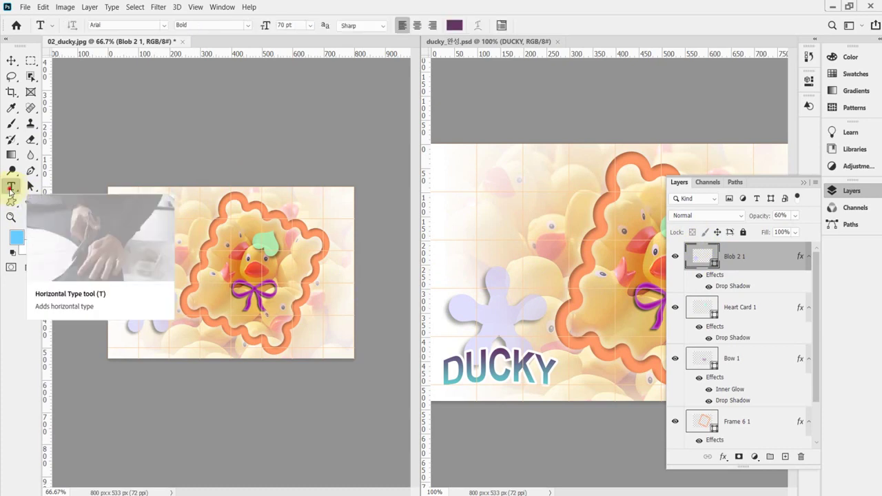
left_click(162, 346, "ctrl")
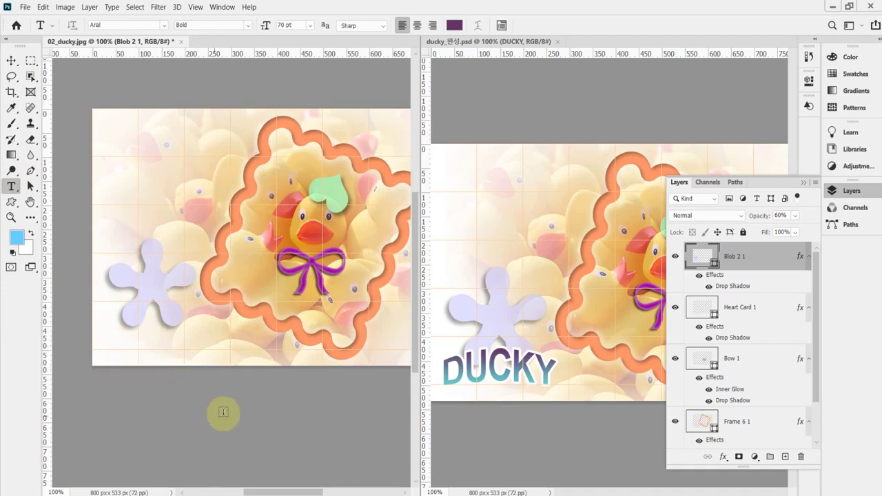
left_click_drag(221, 402, 191, 401)
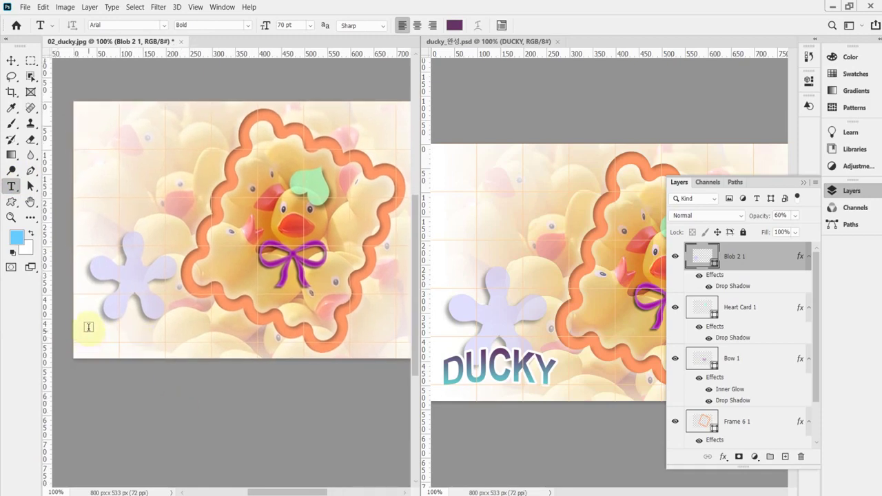
left_click_drag(89, 326, 211, 356)
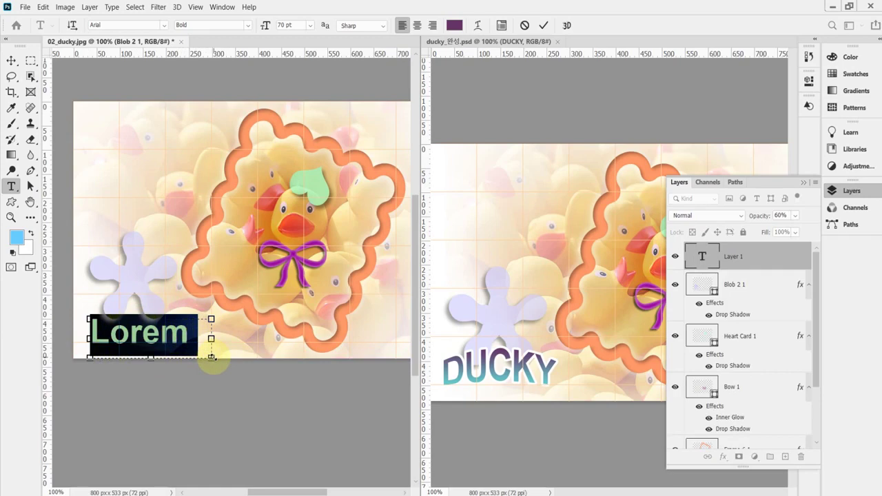
left_click(212, 357)
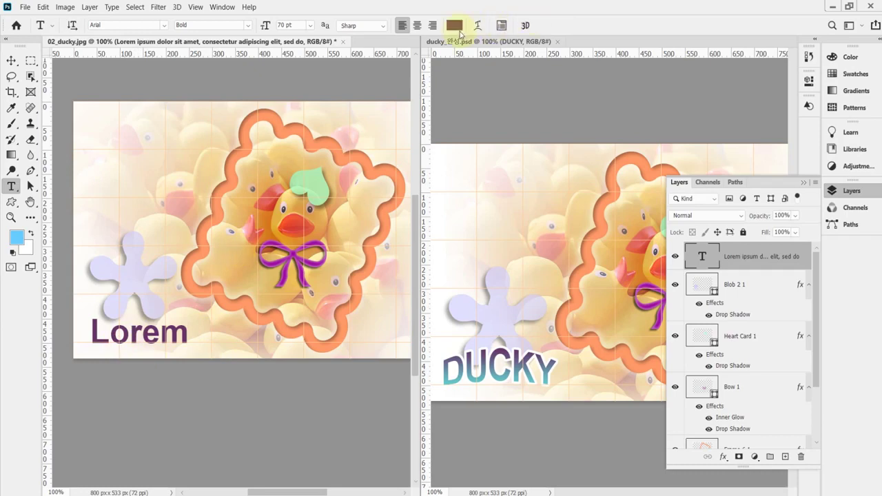
key("Delete")
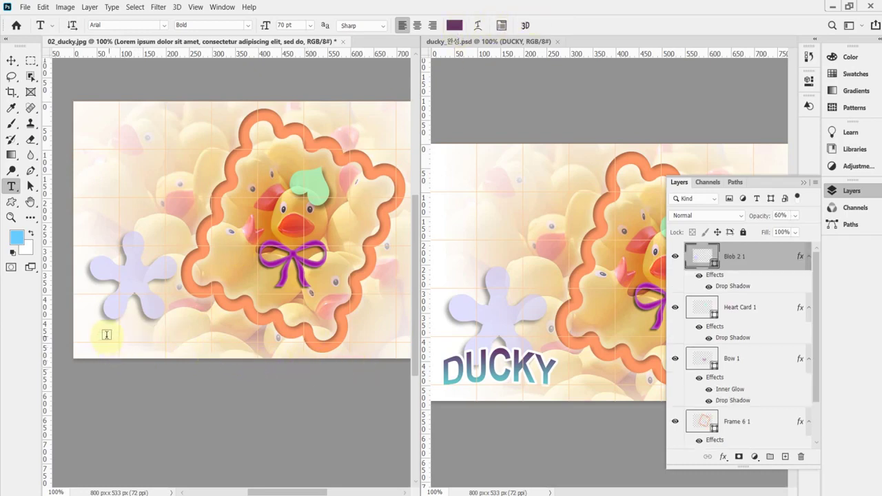
- Start a point text line below the blob near the image's lower-left corner and select its font size value
left_click(89, 342)
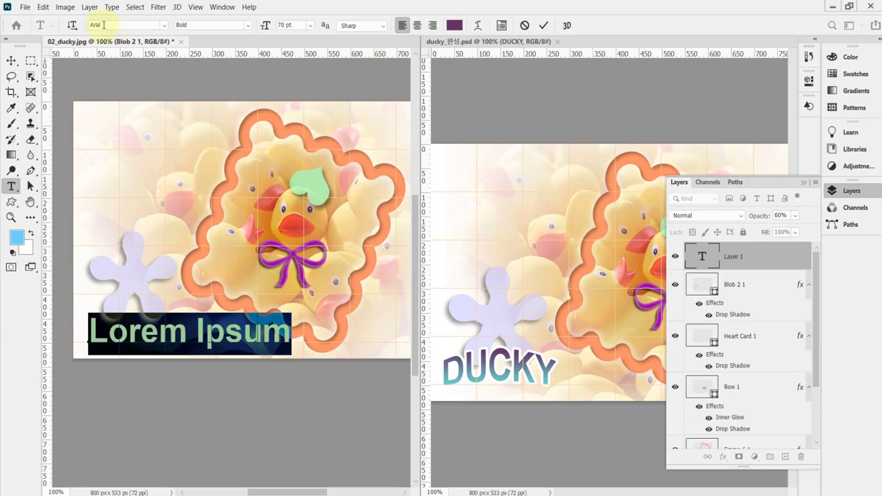
left_click(291, 27)
left_click_drag(292, 26, 273, 26)
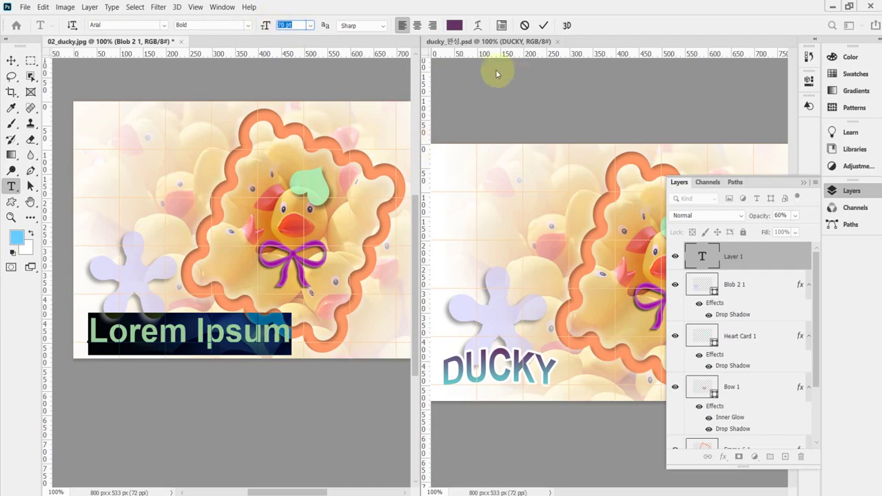
left_click(455, 26)
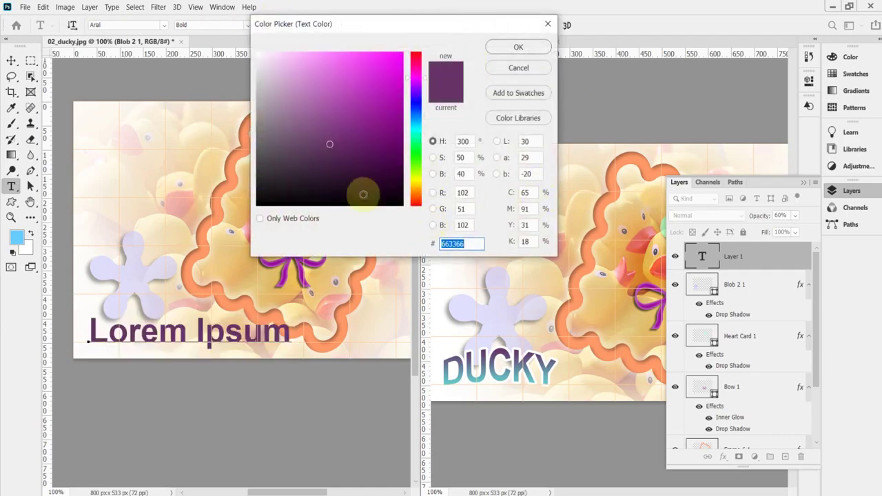
left_click_drag(265, 60, 246, 26)
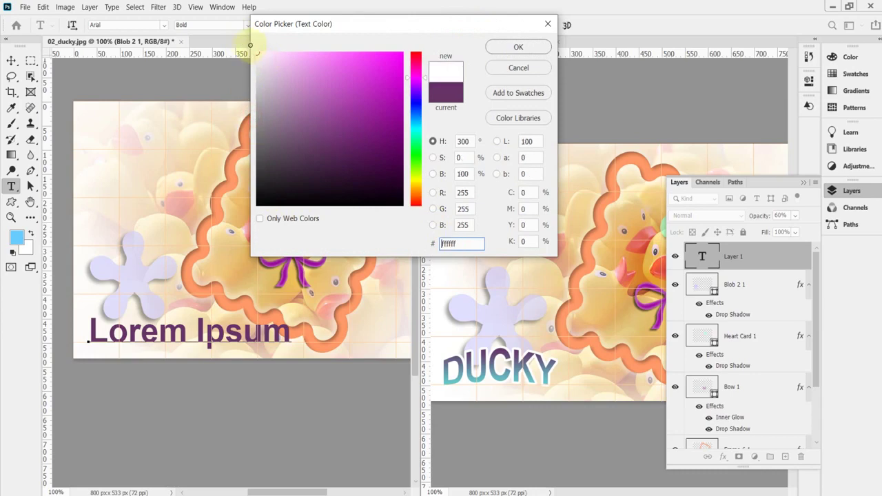
left_click(523, 48)
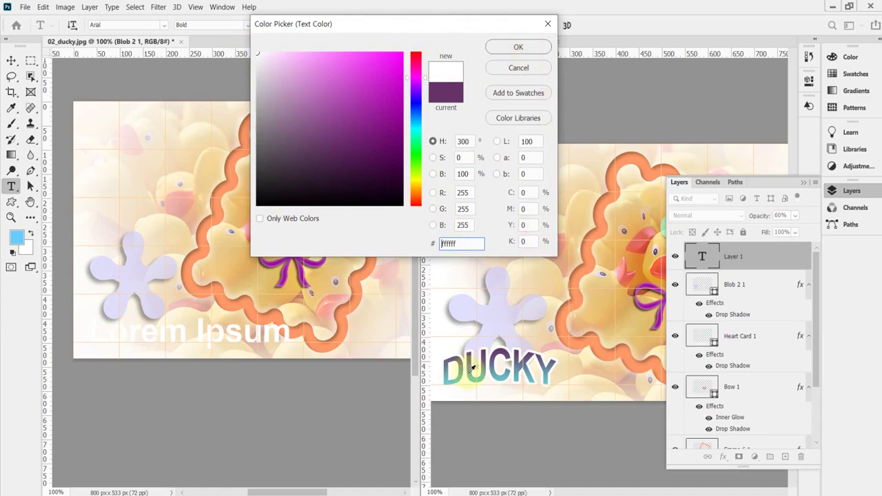
left_click(528, 68)
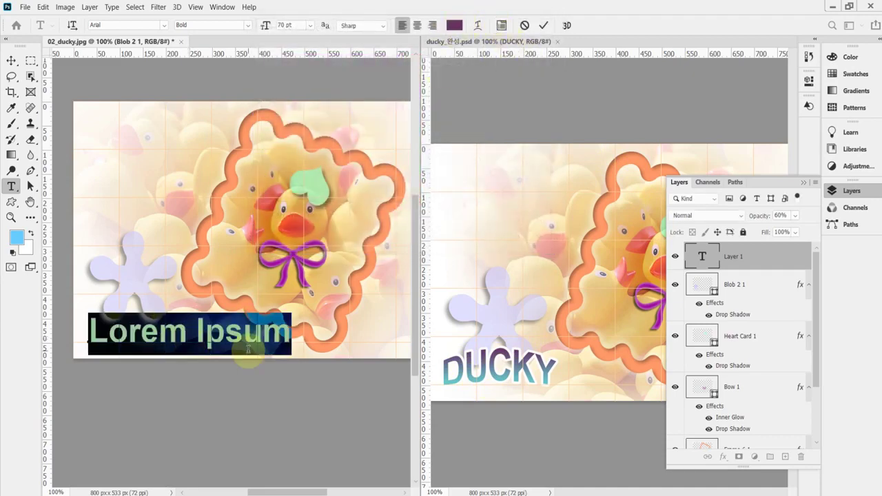
- Enter the text DUCKY and warp it with the Arc Upper style, horizontal orientation and a 30% bend
type("DUCKY")
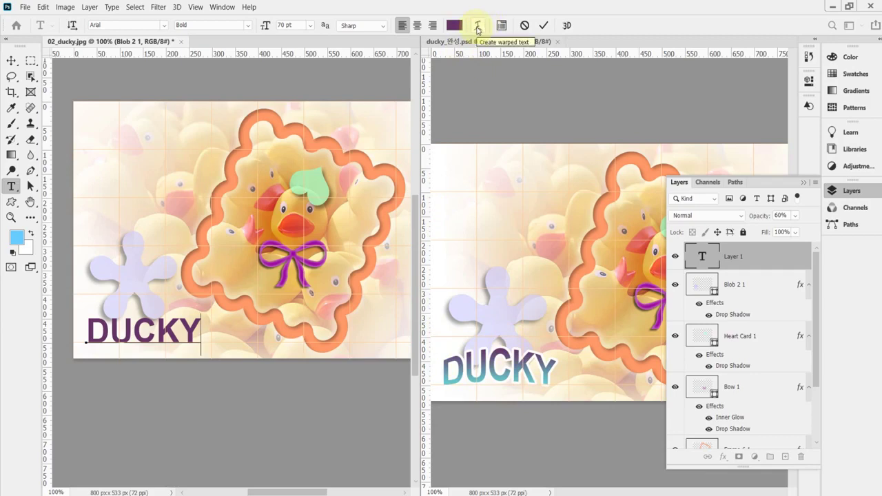
left_click(477, 27)
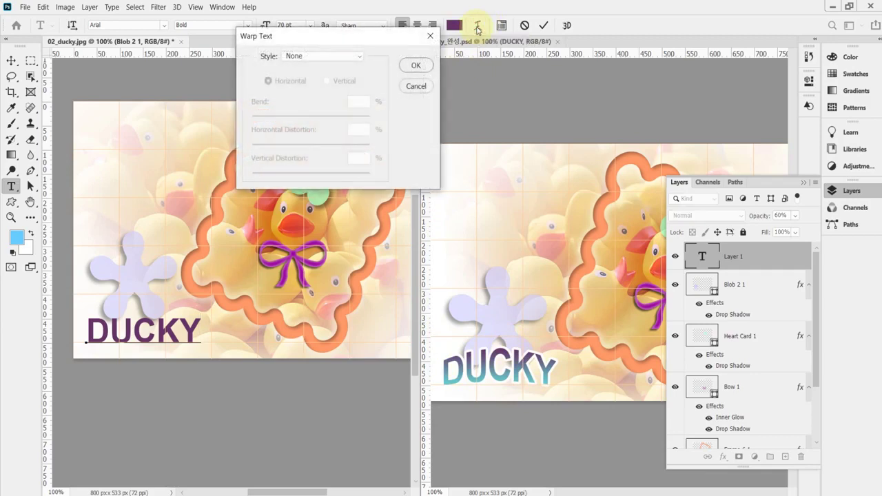
left_click(332, 58)
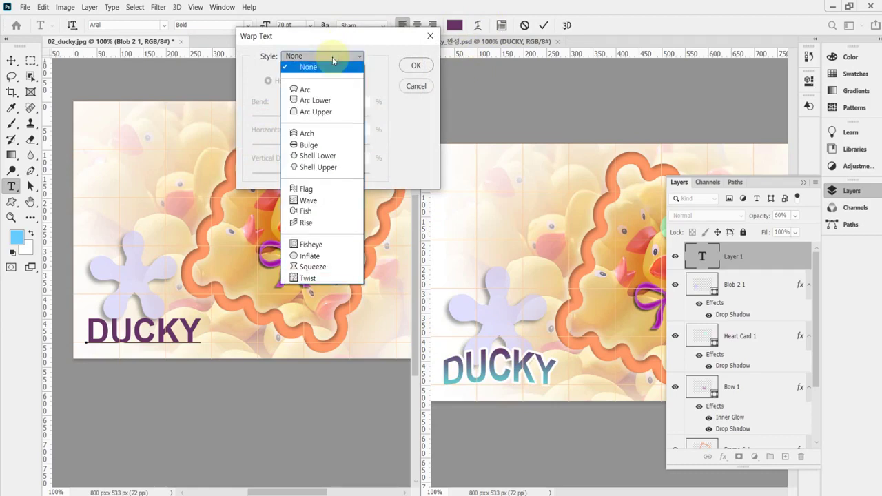
left_click(338, 113)
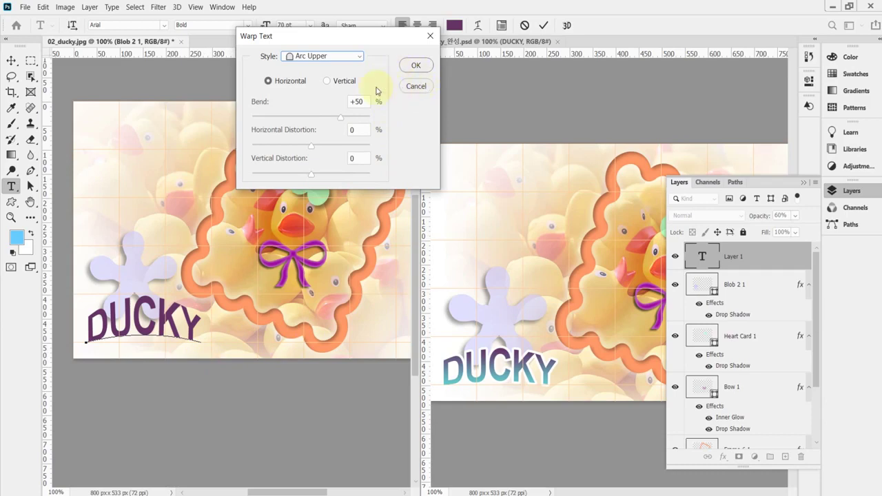
left_click(283, 82)
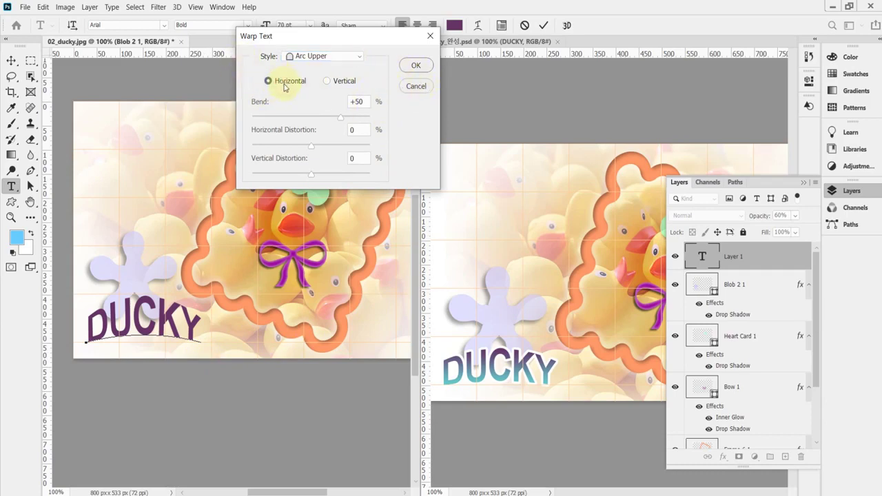
left_click(327, 82)
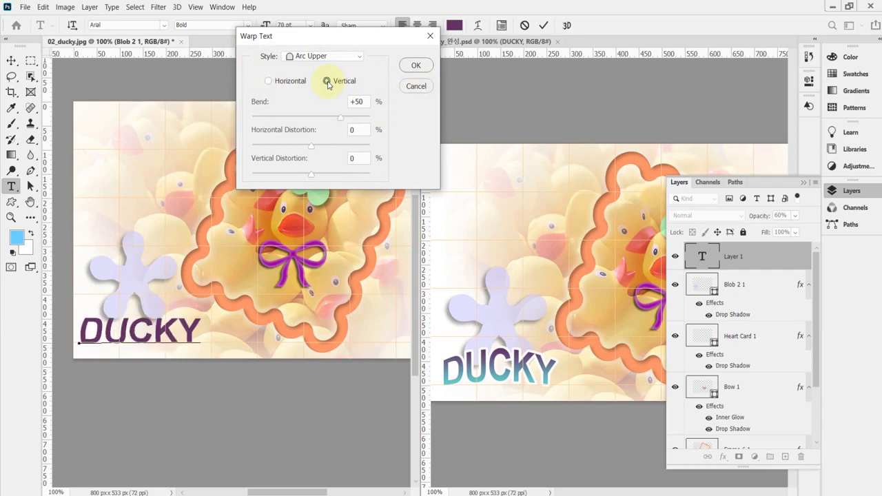
left_click(287, 83)
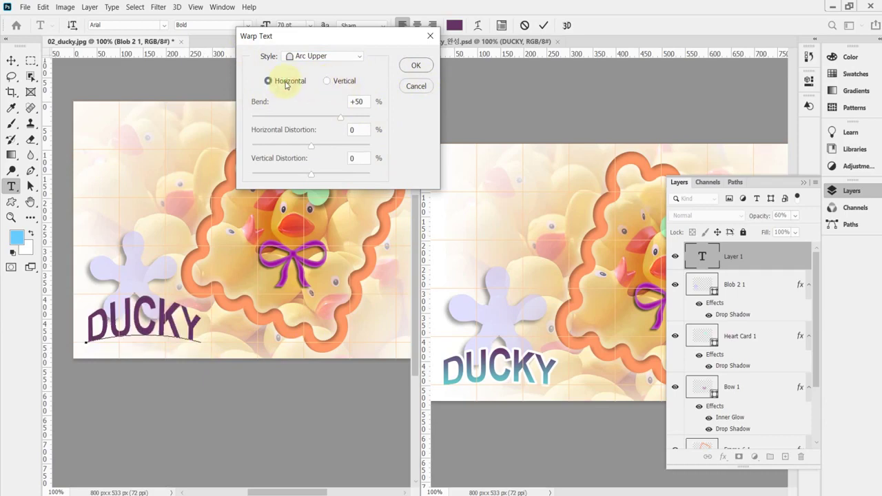
left_click(334, 119)
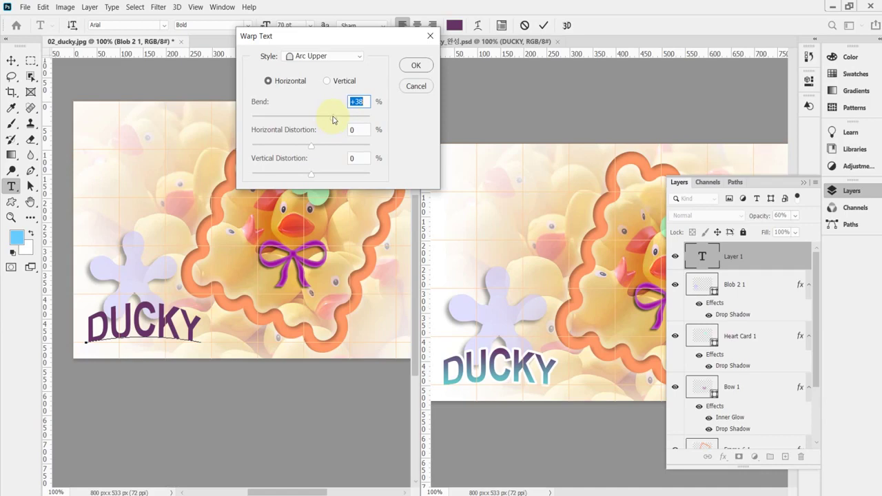
type("30")
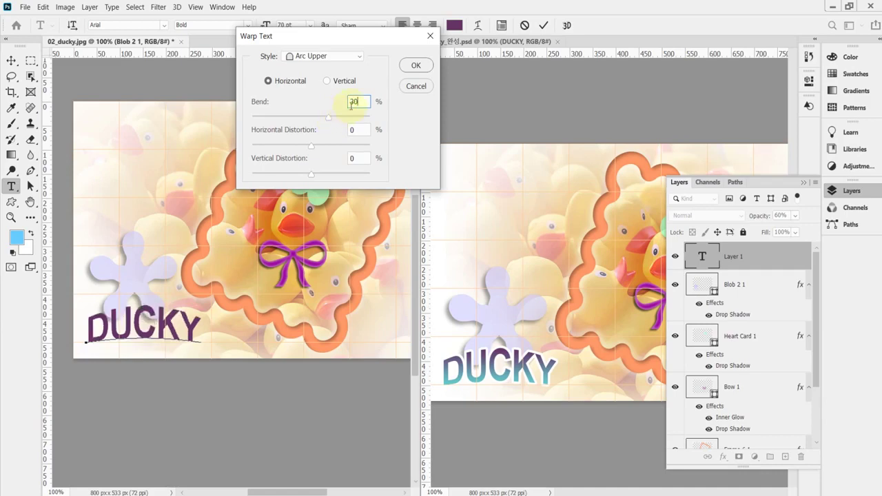
left_click(425, 66)
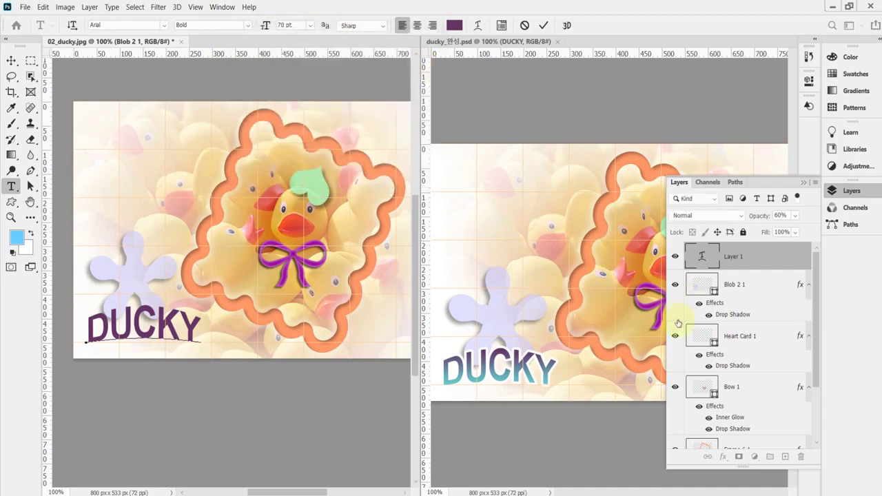
- Add an outside stroke to the DUCKY text layer in white (#ffffff) with a size of 5 px
left_click(722, 457)
left_click(722, 457)
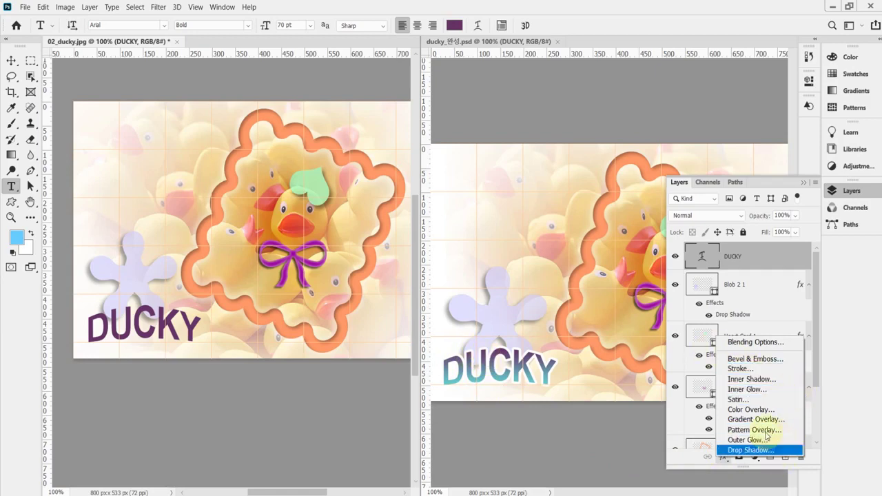
left_click(757, 370)
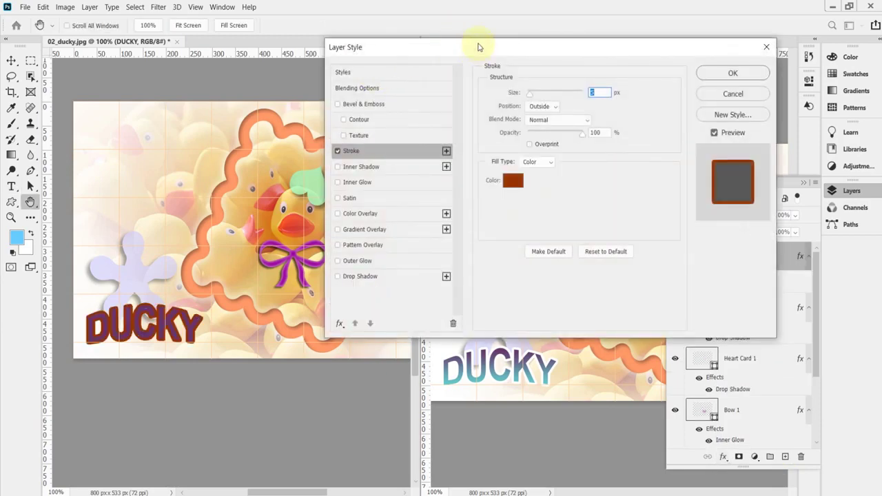
left_click_drag(478, 44, 484, 21)
left_click(517, 160)
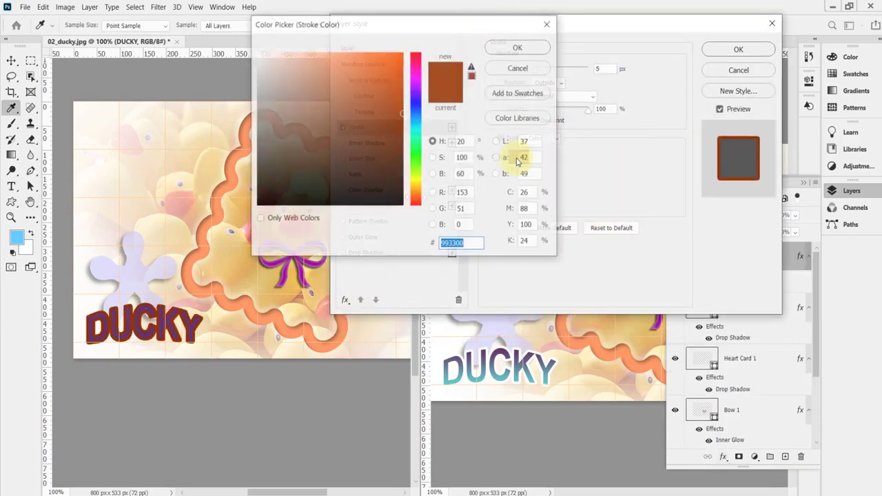
left_click(303, 83)
left_click_drag(285, 74, 253, 49)
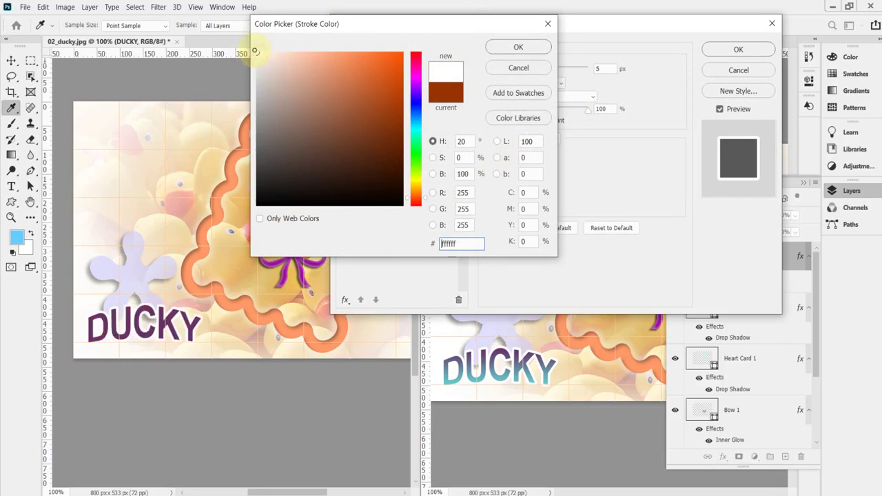
left_click(518, 47)
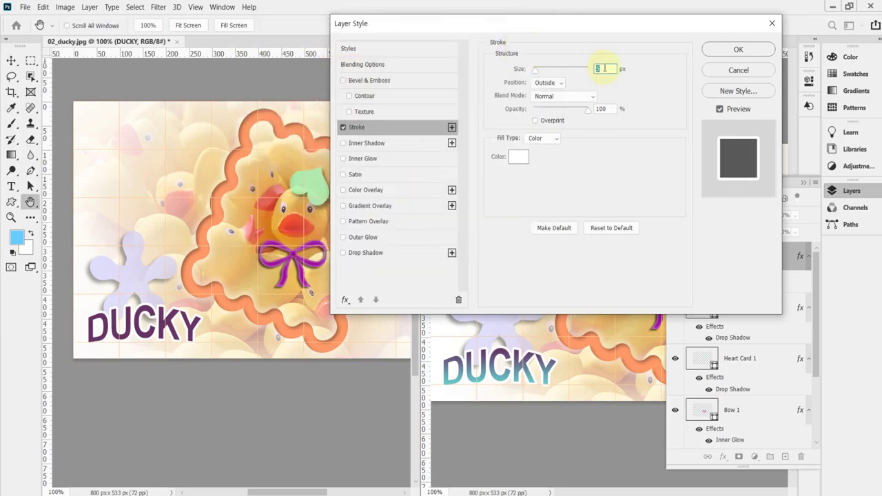
type("5")
- Enable a gradient overlay on the DUCKY text and set the gradient's starting color stop to #6cc
left_click(386, 210)
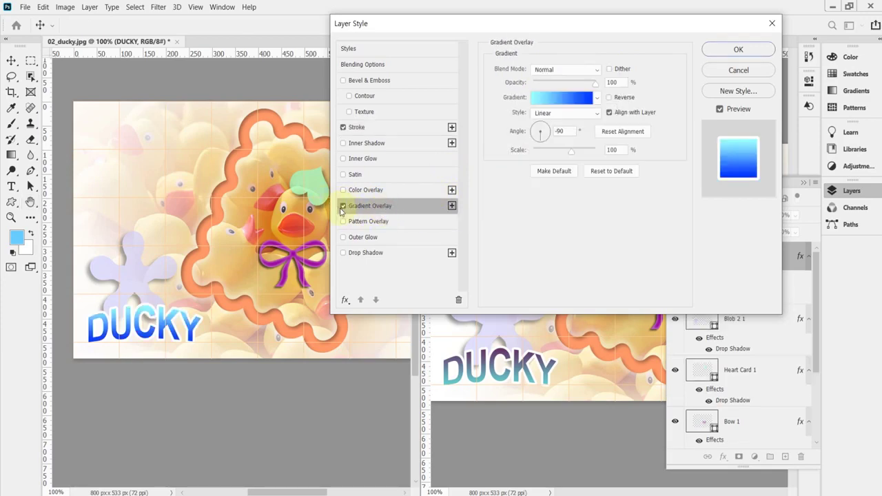
left_click(554, 102)
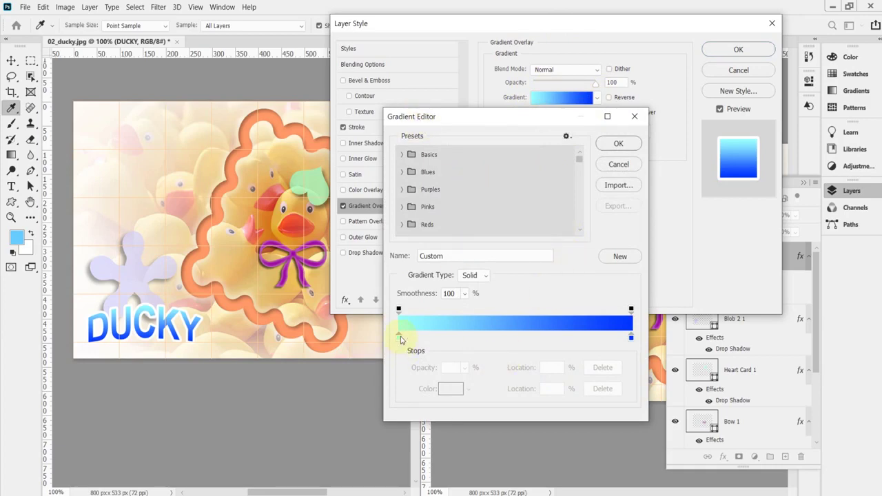
left_click(398, 338)
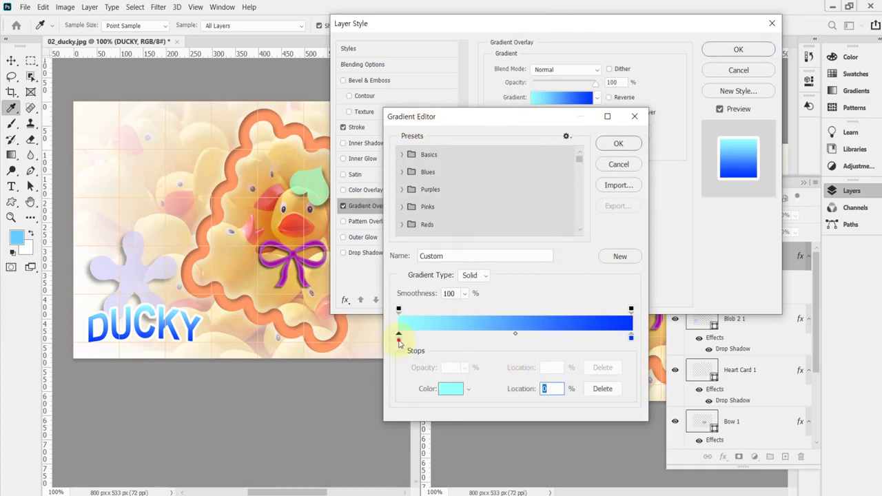
double_click(399, 340)
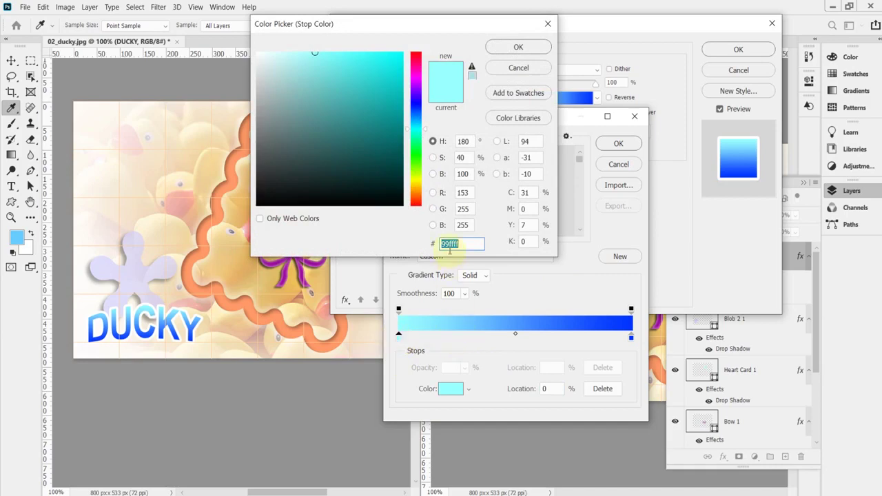
type("6cc")
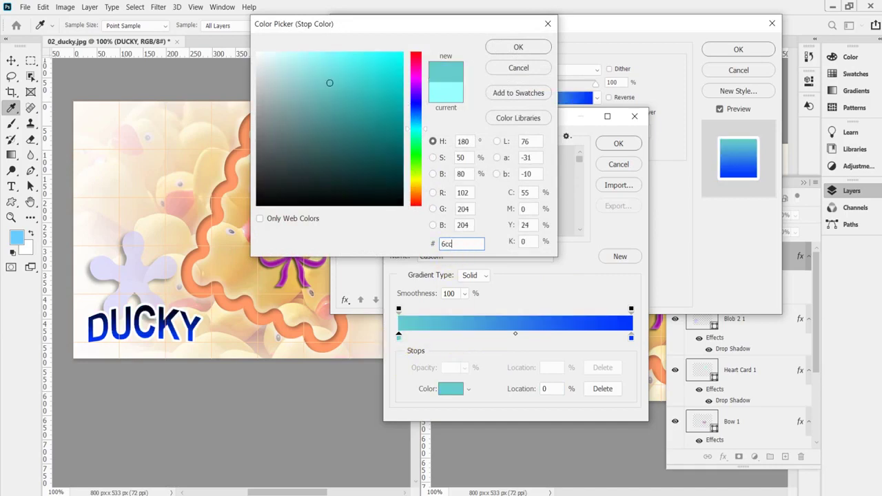
left_click(547, 47)
- Set the gradient's ending color stop to #636, set the overlay angle to 90°, and apply the layer style
left_click(631, 339)
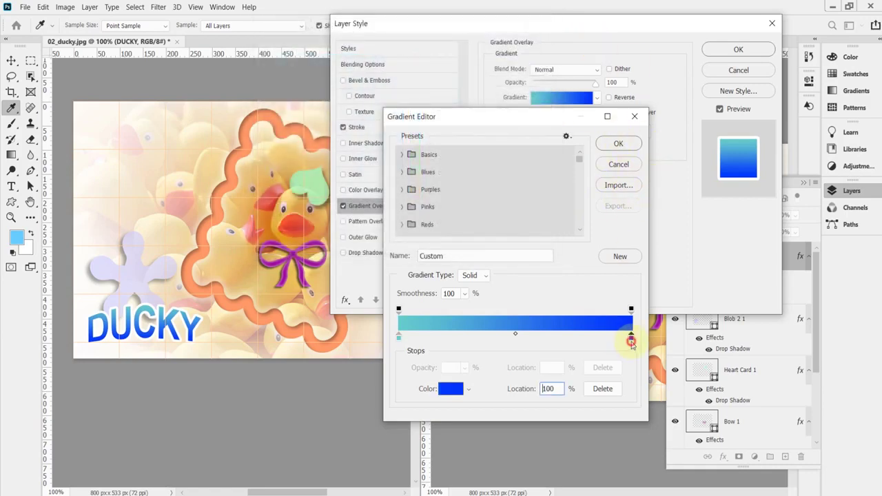
left_click(632, 339)
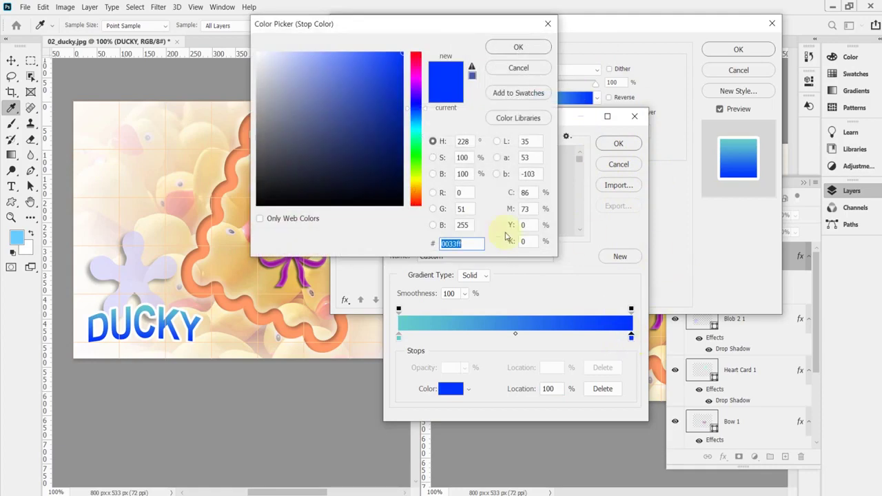
type("636")
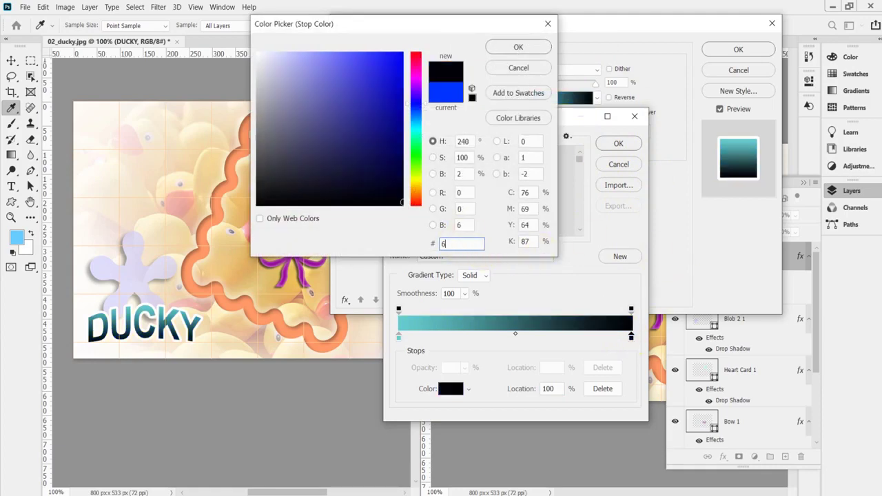
left_click(518, 48)
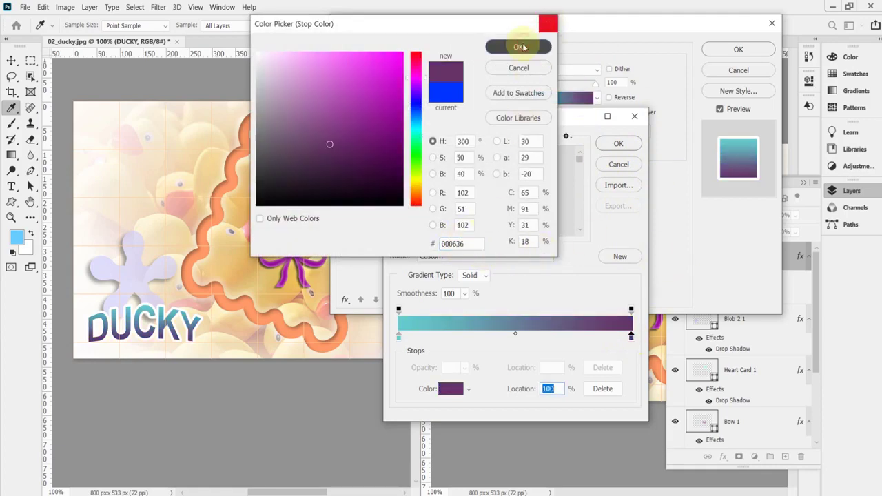
left_click(617, 144)
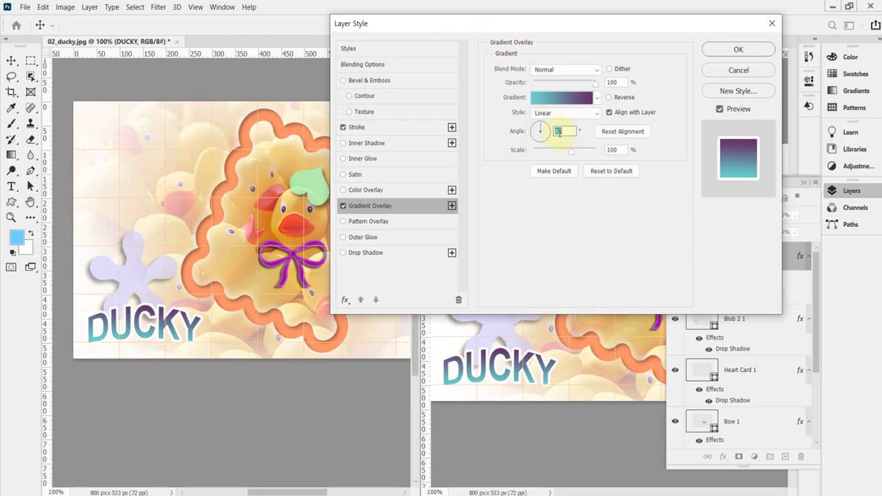
type("90")
left_click(724, 54)
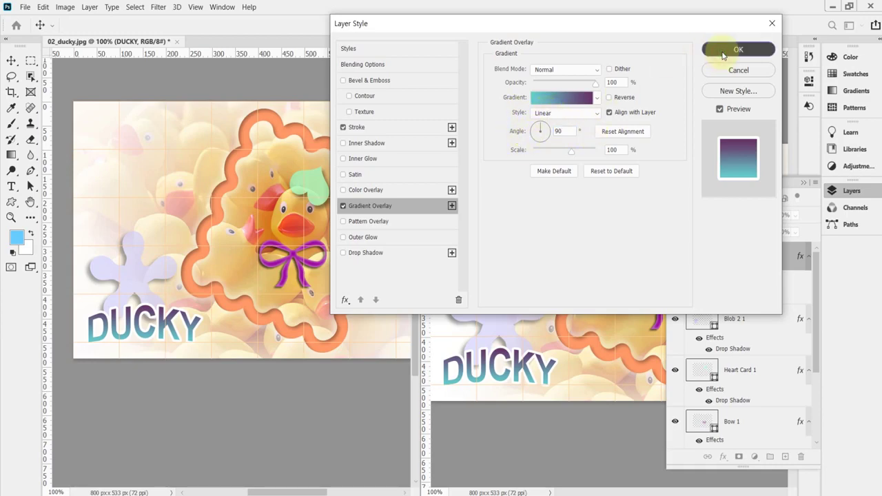